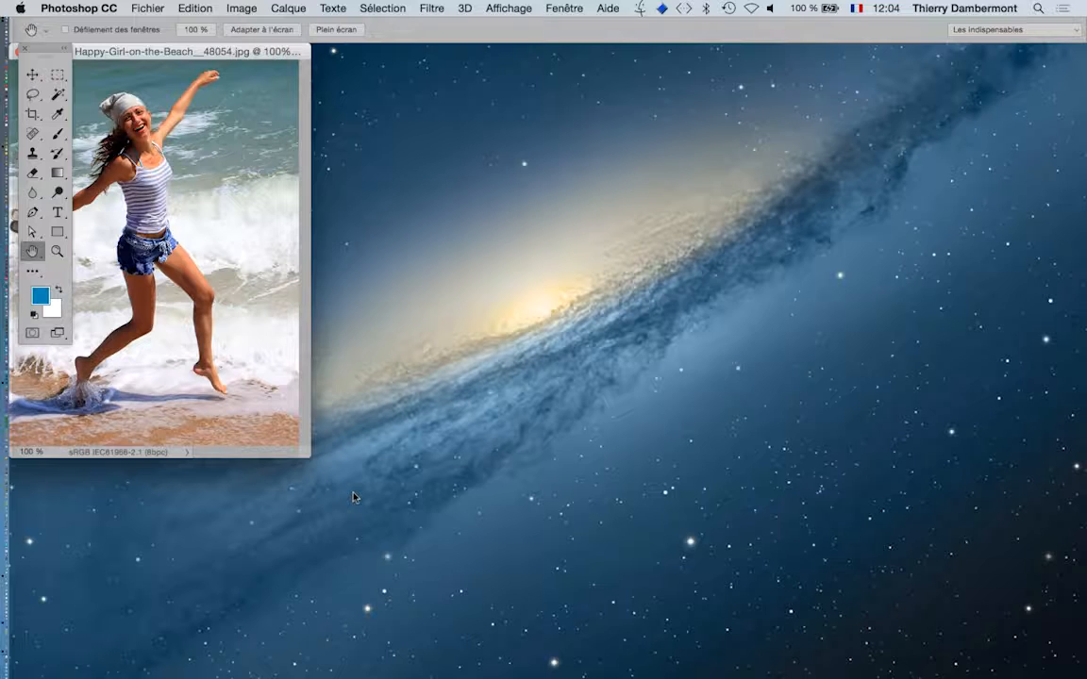
Switch the beach photo to full-screen mode with the menu bar and position the whole woman in view.
key(f)
drag(424, 448, 228, 435)
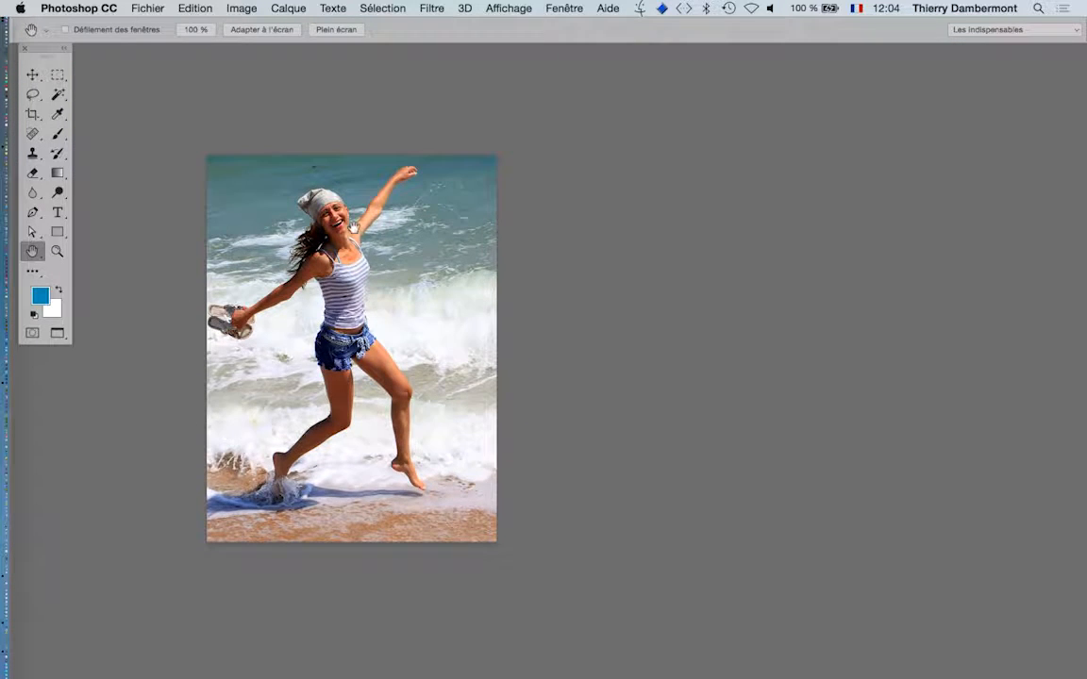
scroll(352, 227, up, 6)
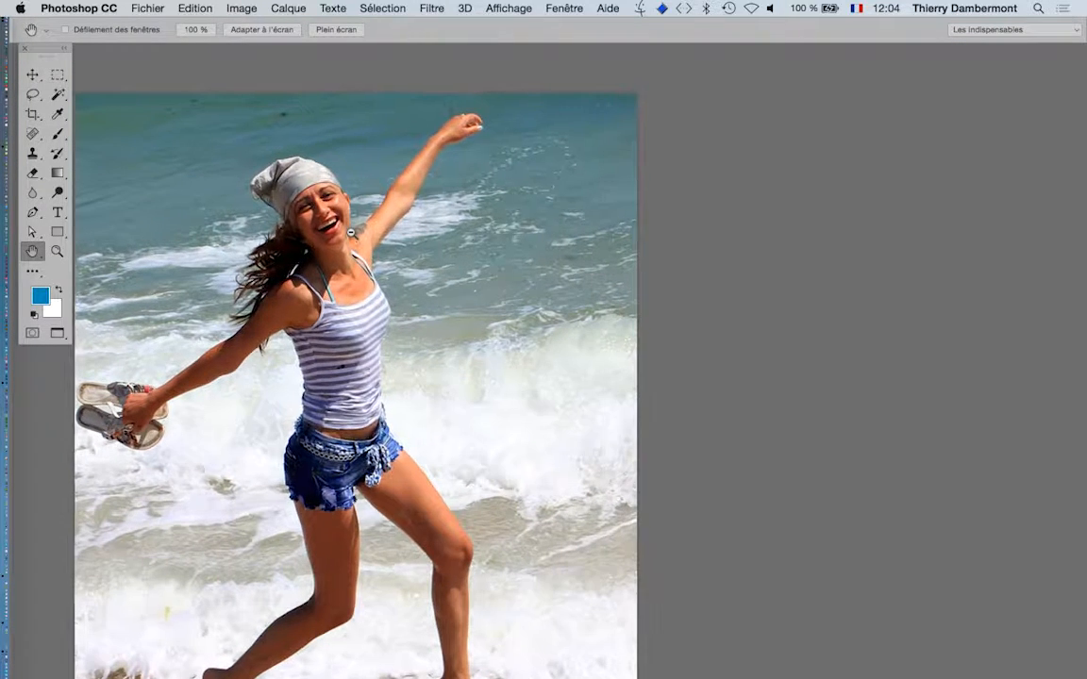
drag(397, 287, 473, 244)
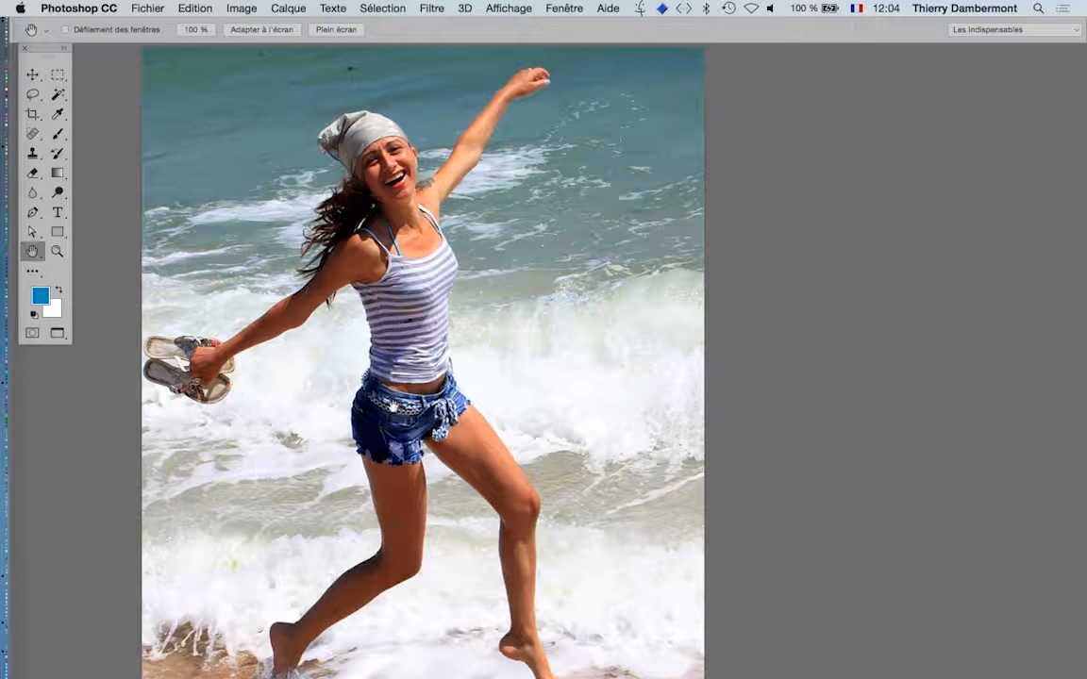
scroll(429, 340, down, 4)
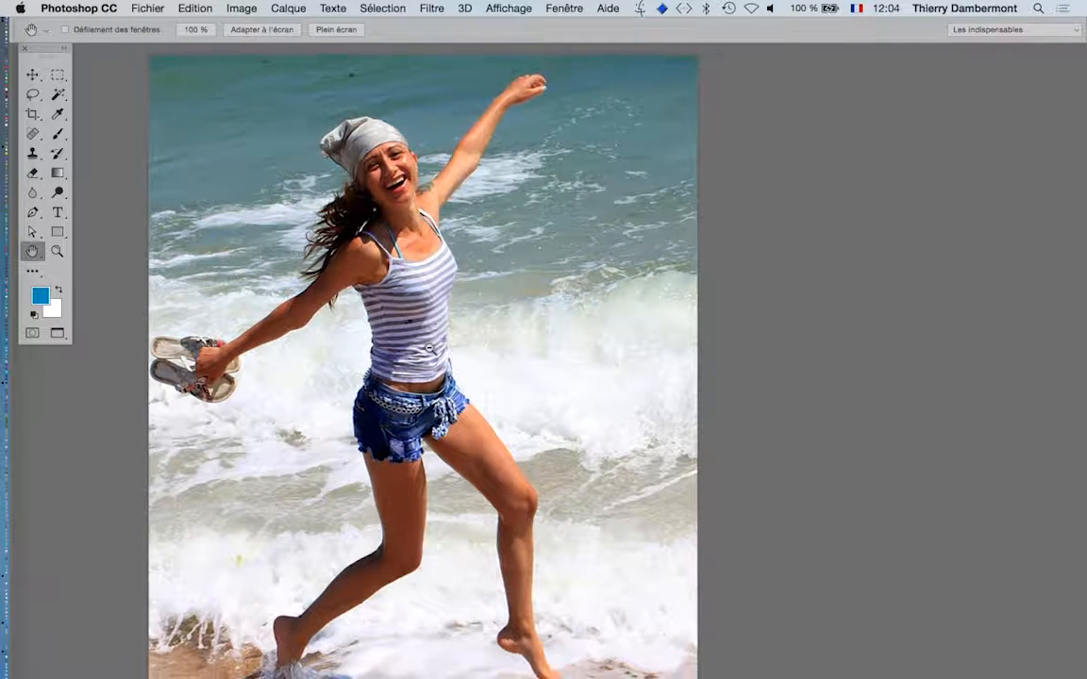
scroll(425, 351, down, 2)
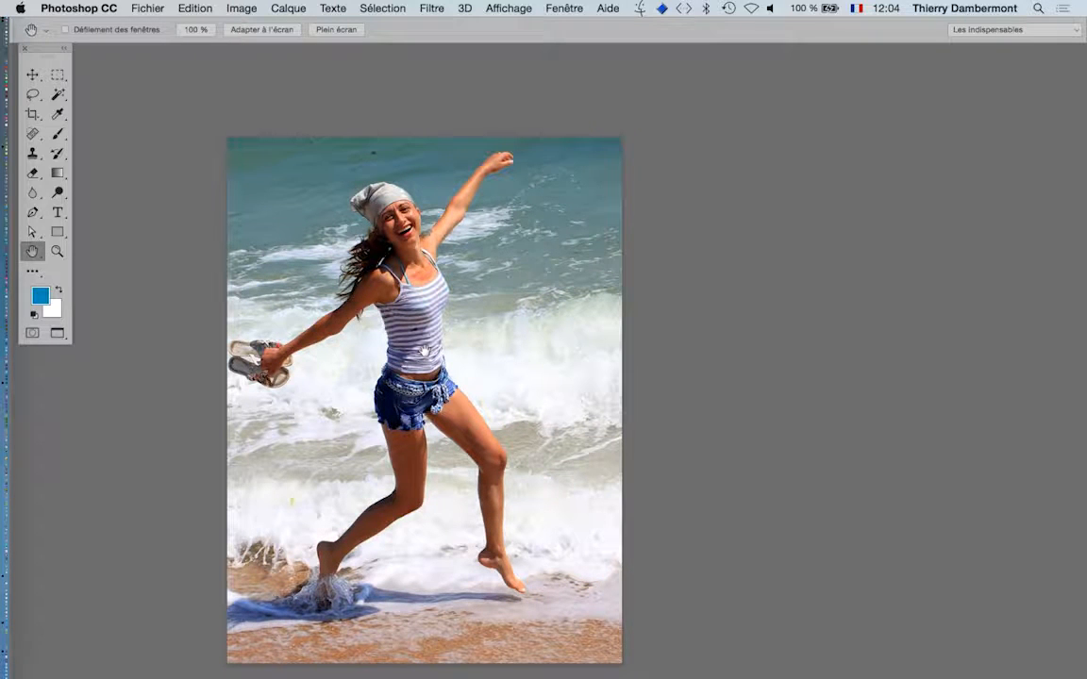
drag(413, 312, 394, 277)
Save the beach photo as a copy in Photoshop format, keeping its name and the puppet folder.
click(156, 7)
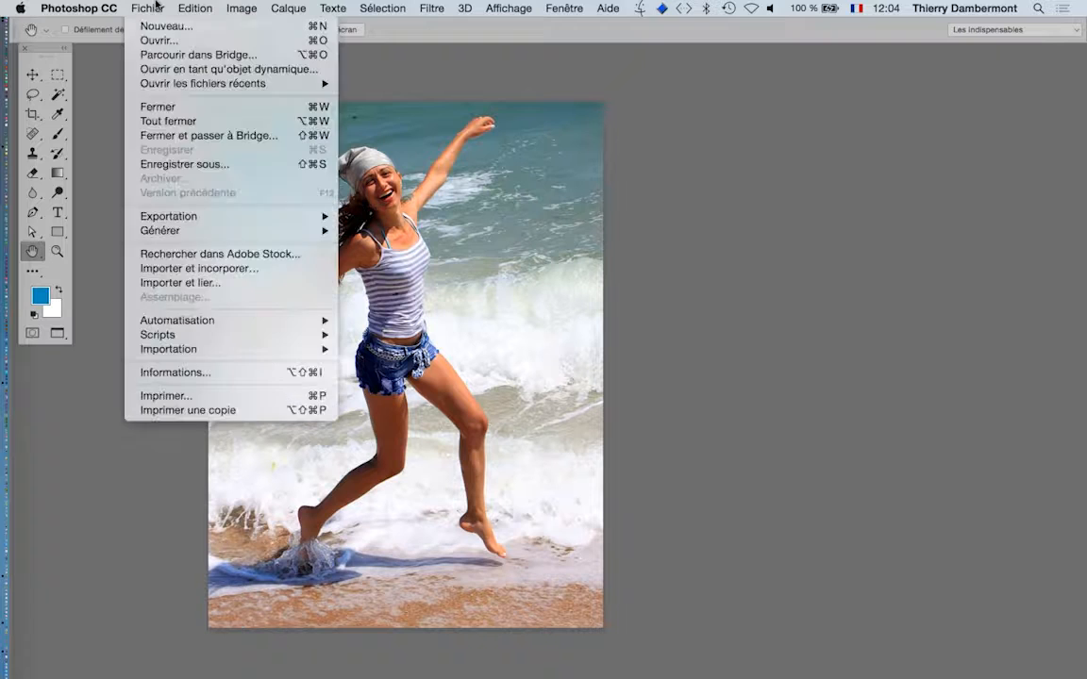
click(185, 164)
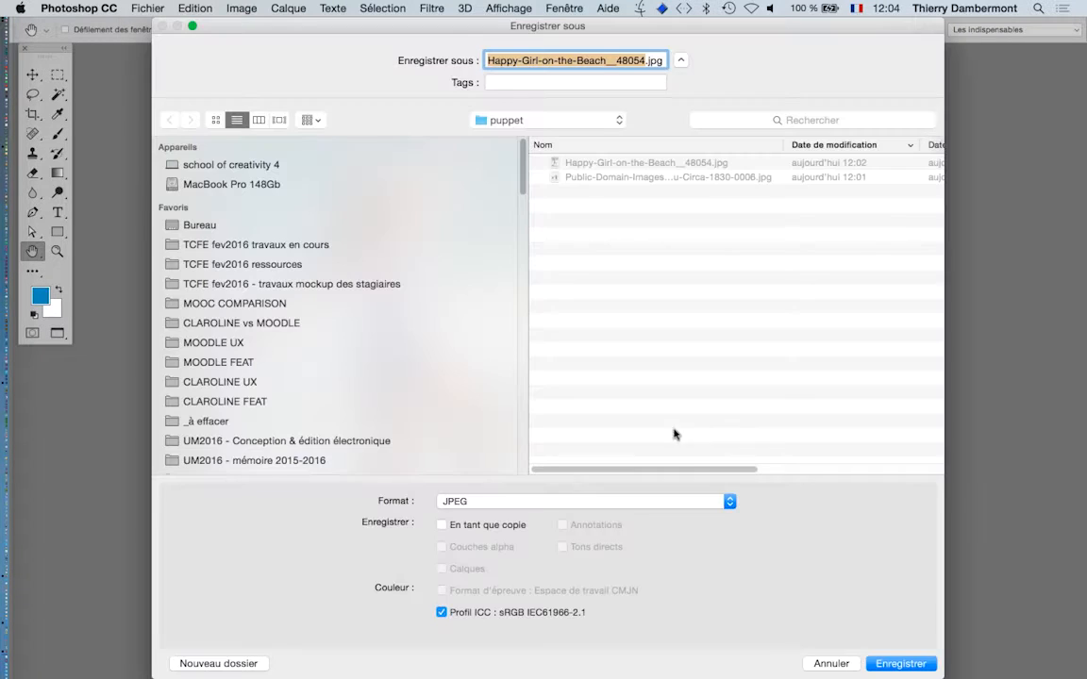
click(502, 504)
click(439, 370)
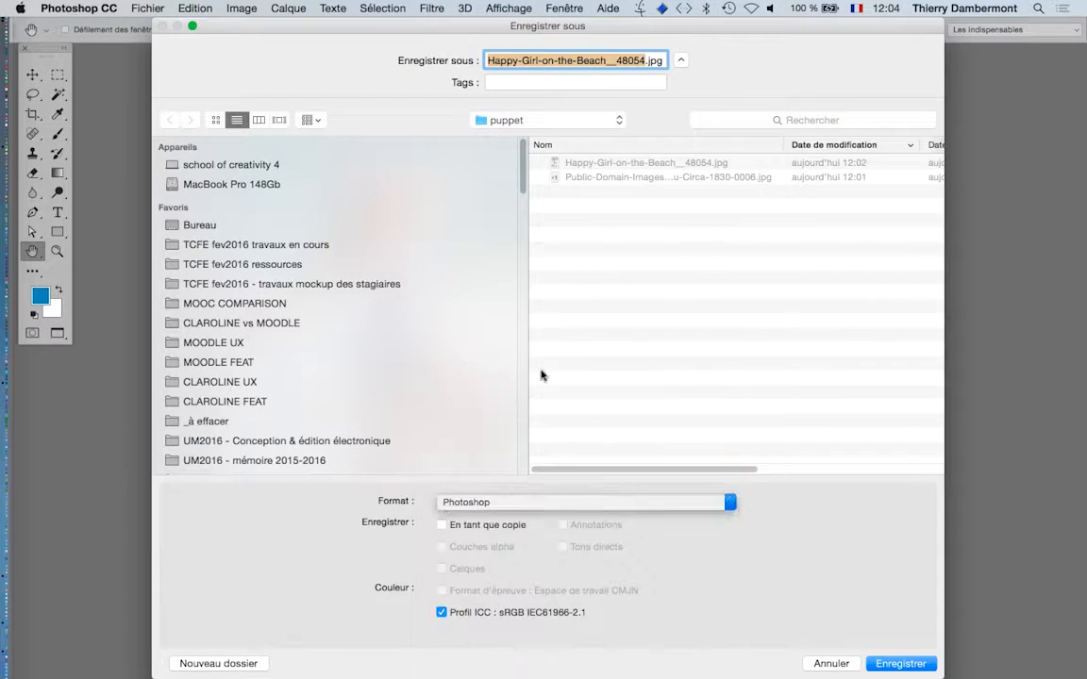
click(898, 664)
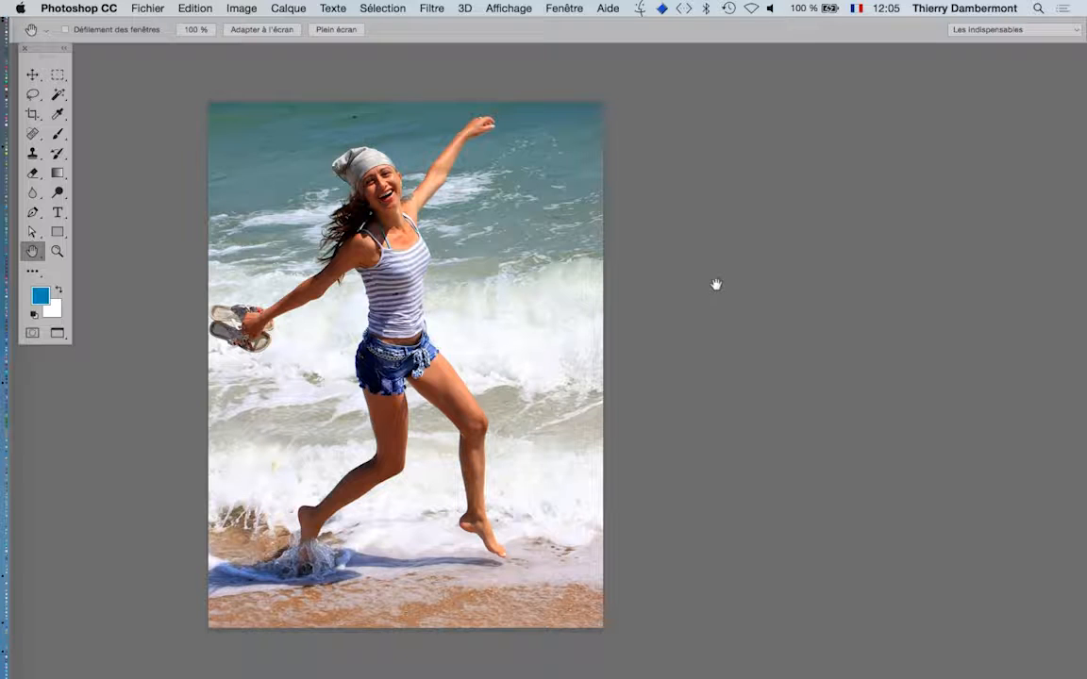
Display the Layers panel beside the photo and move the floating toolbox closer to the image.
drag(550, 224, 453, 213)
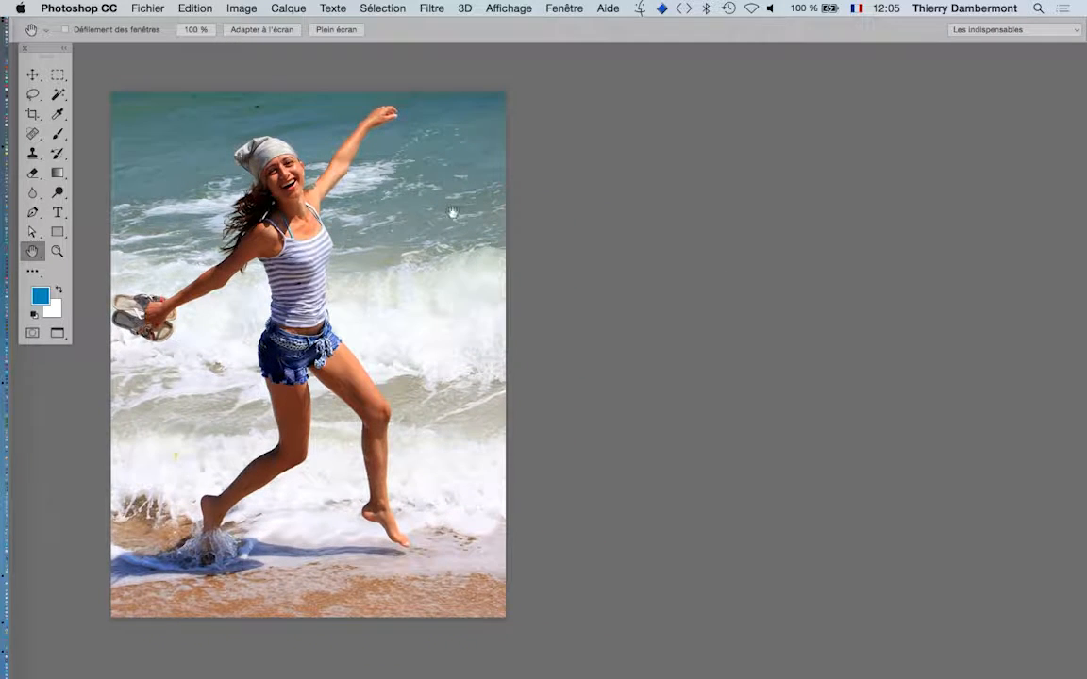
click(579, 5)
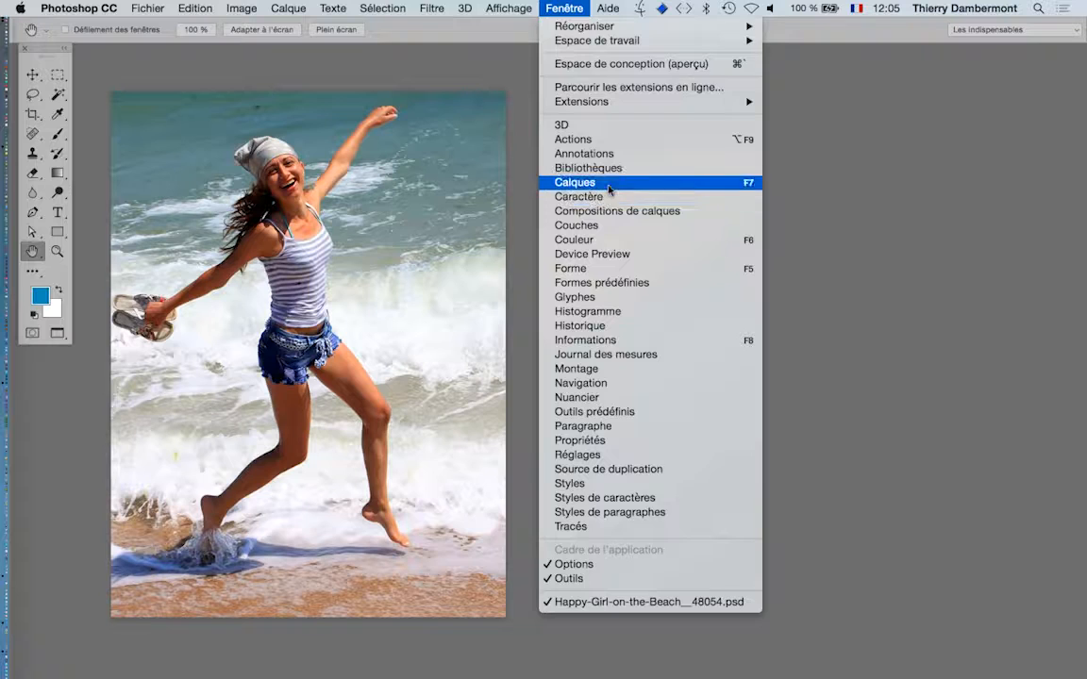
click(609, 178)
drag(469, 368, 822, 63)
drag(403, 247, 514, 227)
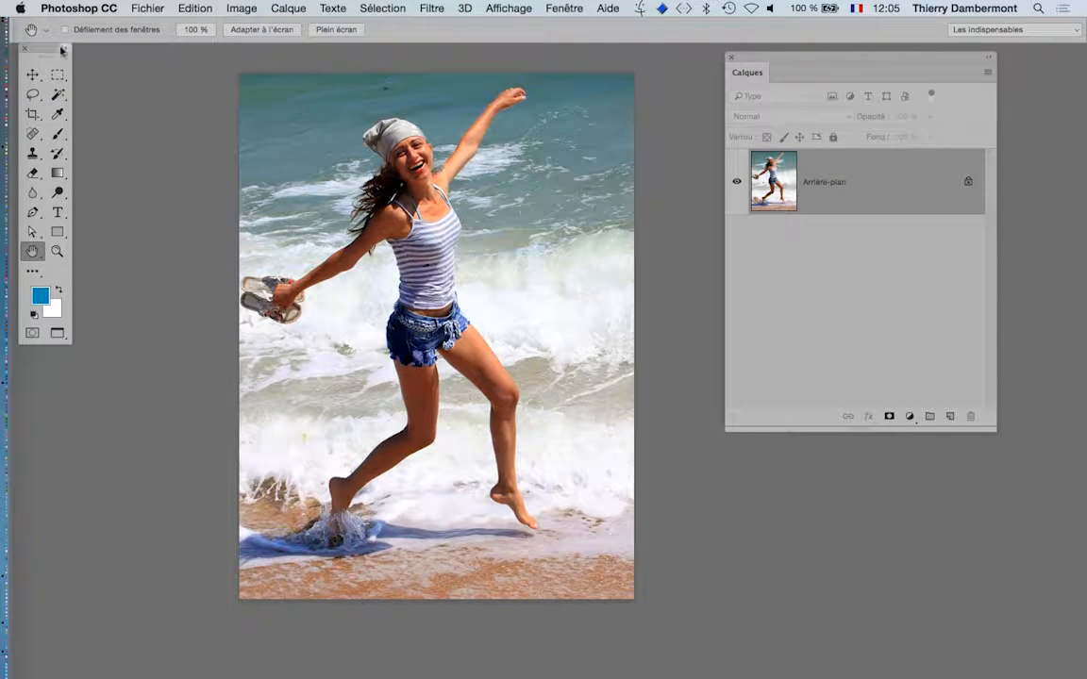
drag(63, 50, 157, 97)
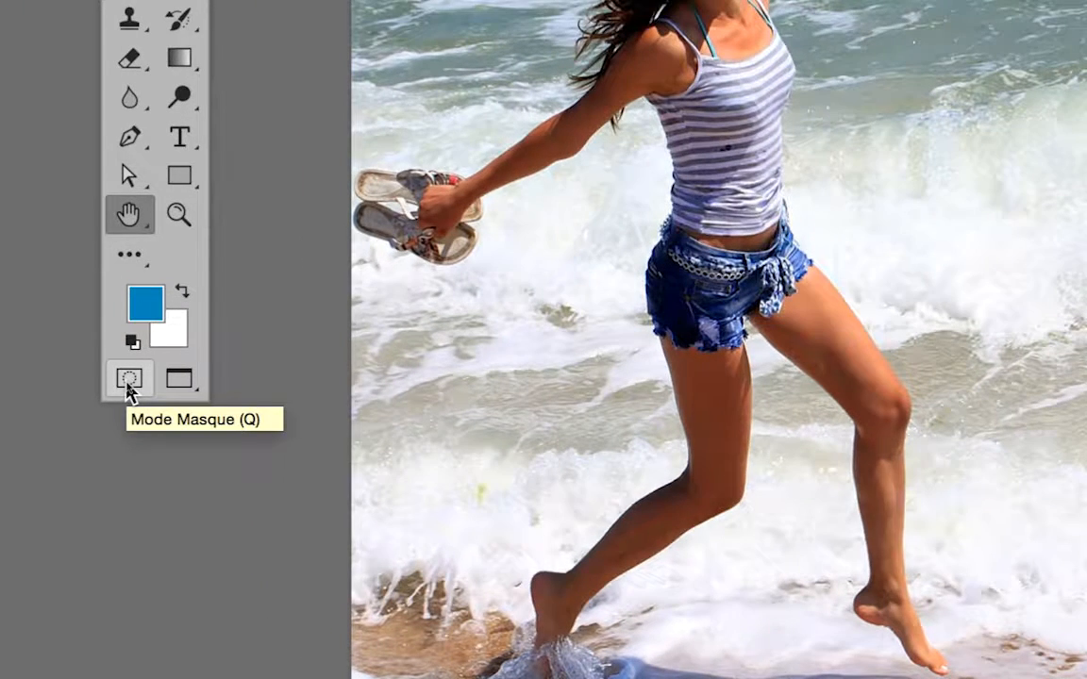
Enter Quick Mask mode and activate the Brush tool.
click(128, 386)
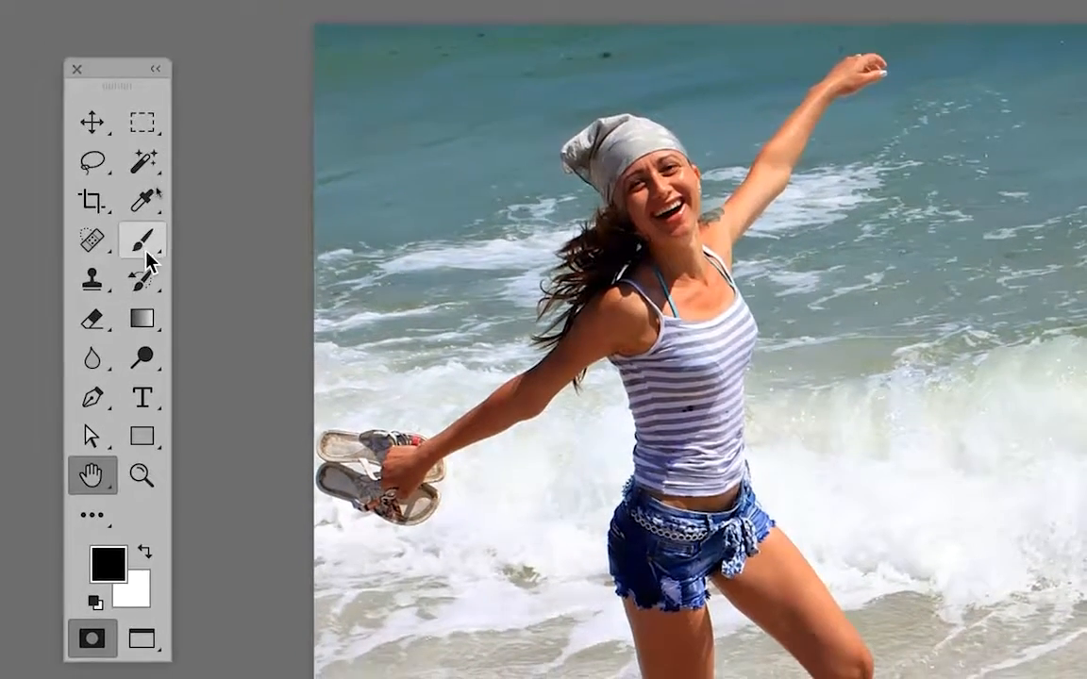
click(147, 259)
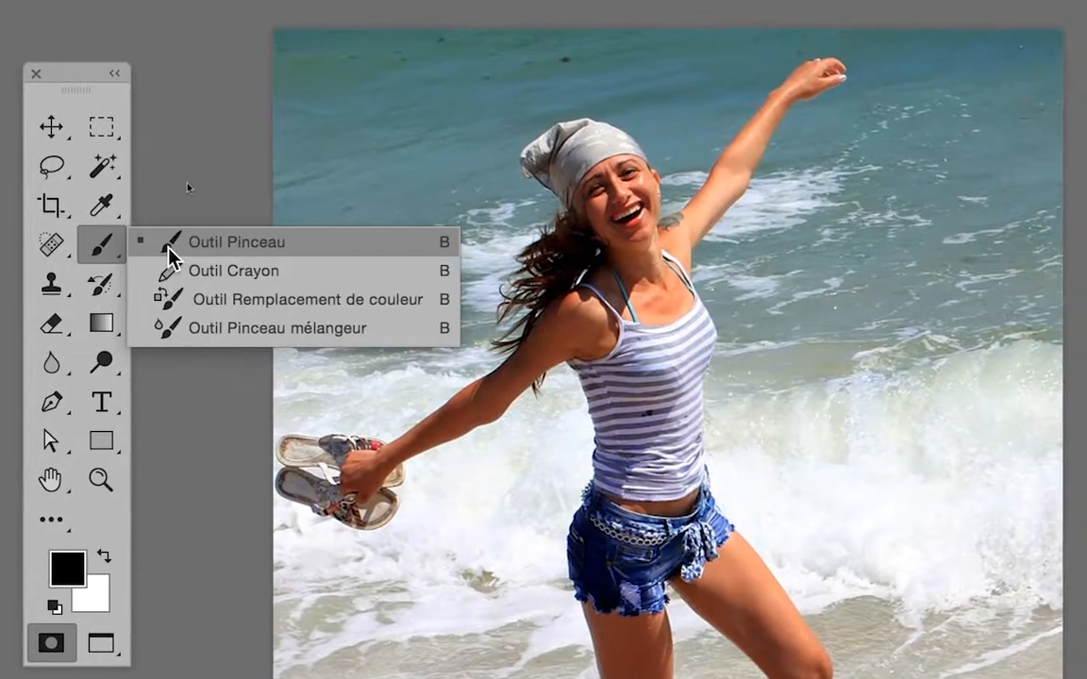
click(206, 240)
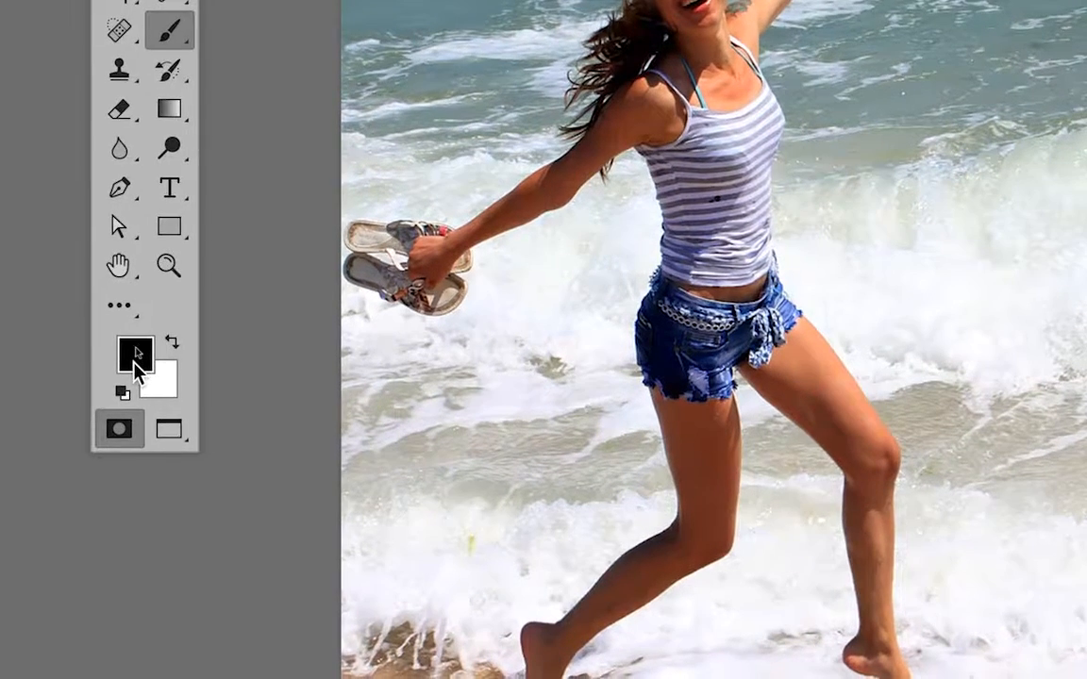
Set the foreground colour to pure black for painting the mask.
click(134, 358)
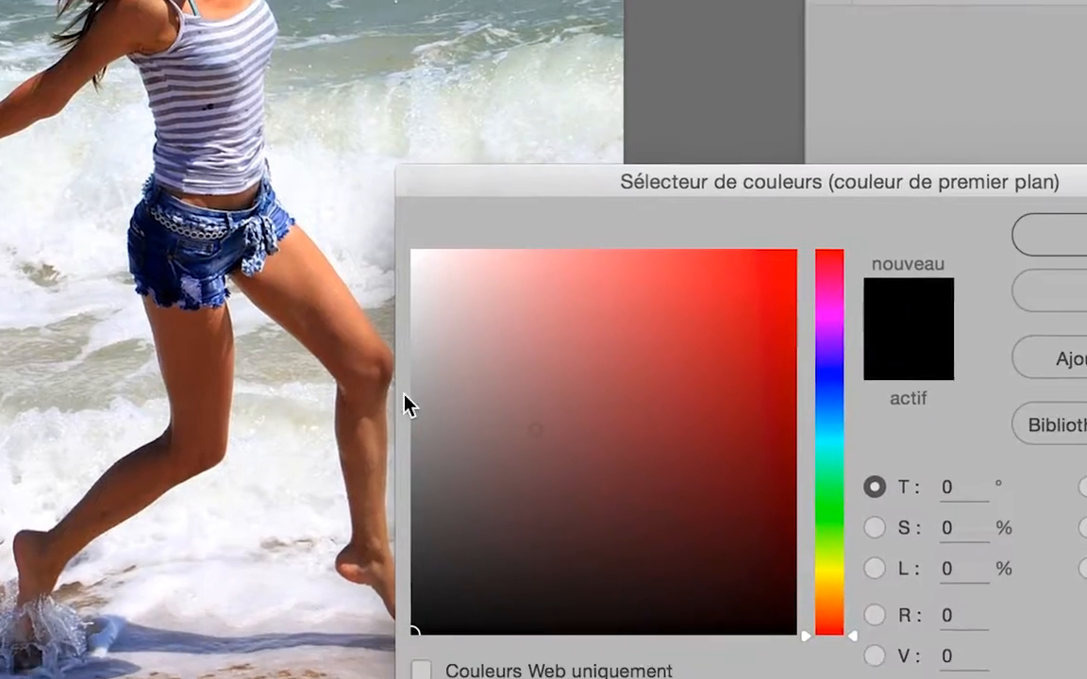
mouse_move(970, 618)
mouse_down()
mouse_move(981, 637)
mouse_move(948, 678)
mouse_up()
mouse_move(410, 482)
mouse_down()
mouse_move(394, 492)
mouse_move(400, 500)
mouse_up()
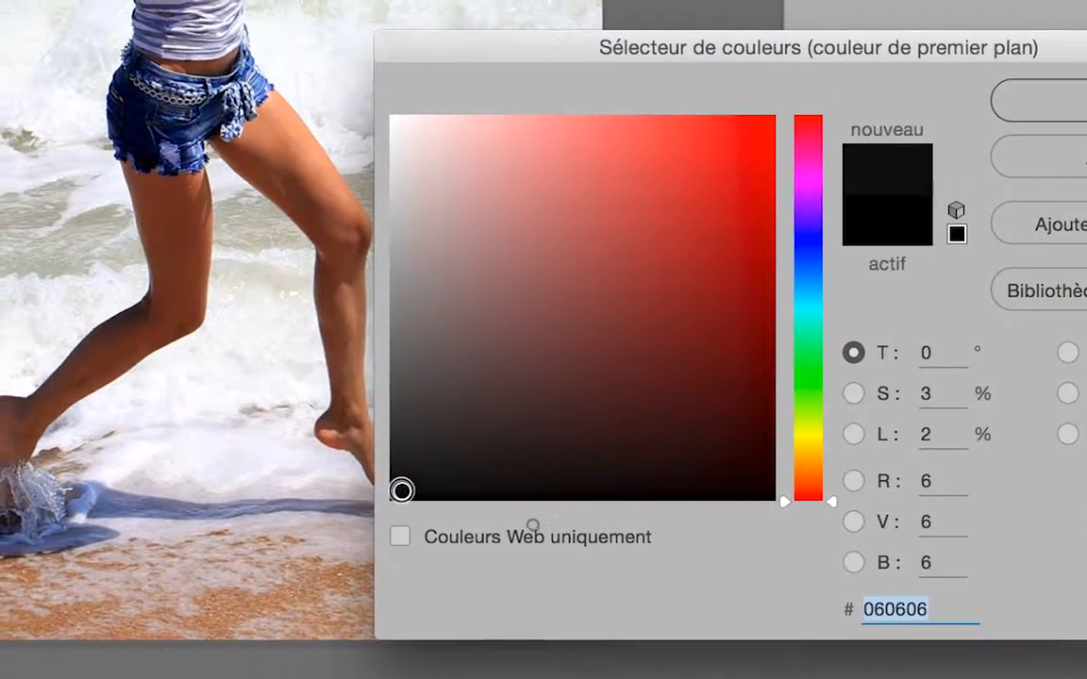
drag(402, 490, 358, 515)
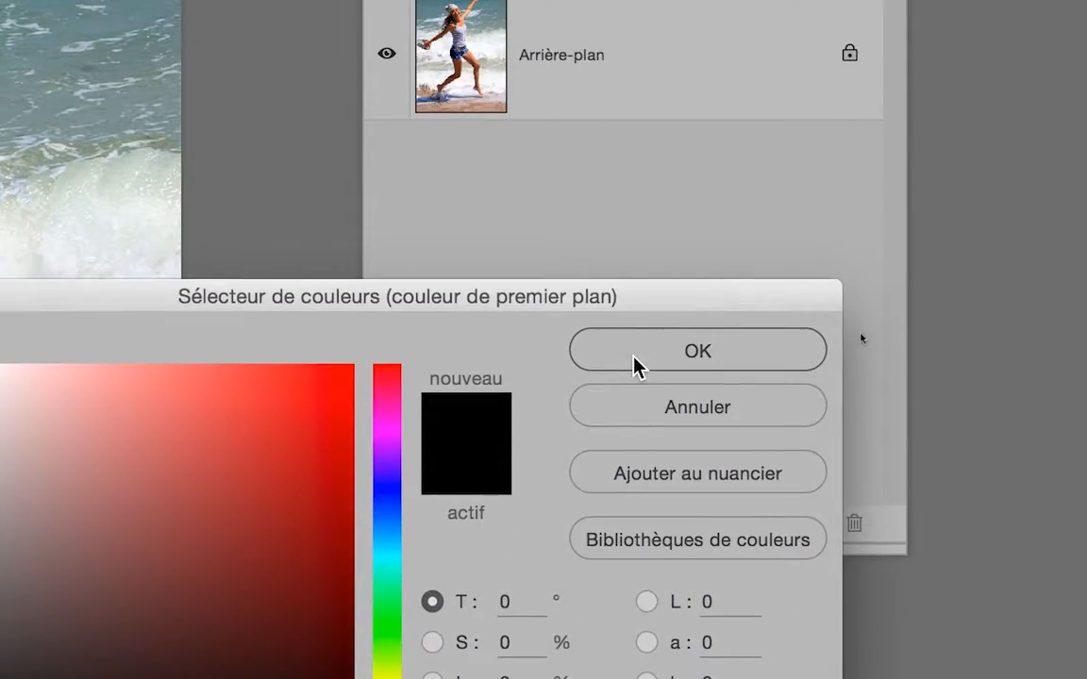
click(708, 146)
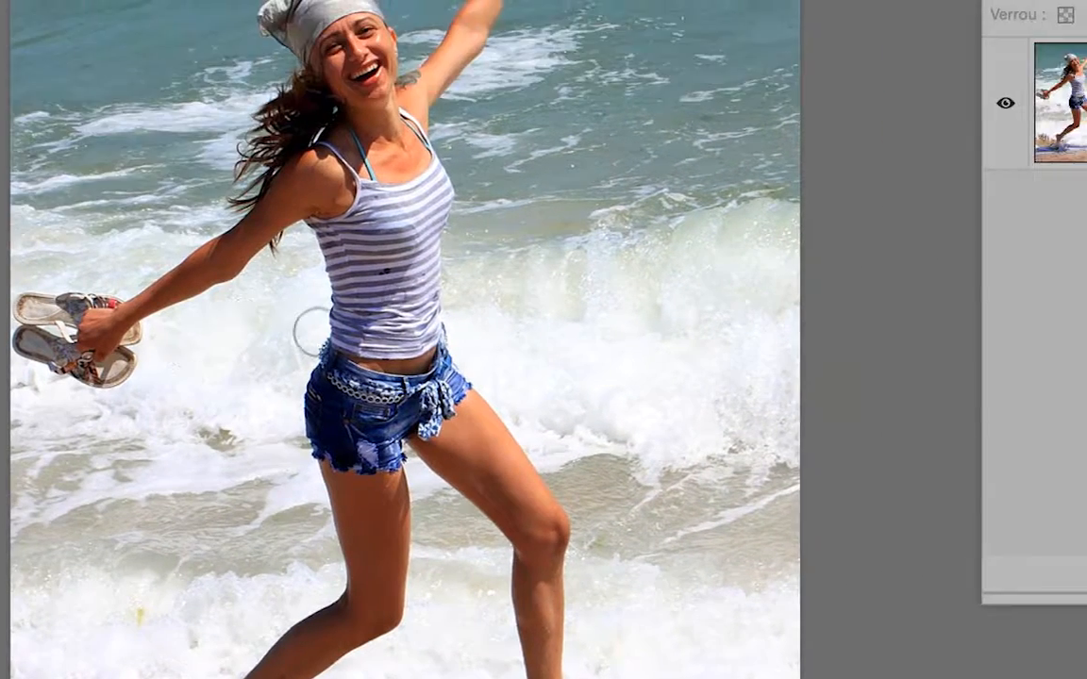
Adjust the brush's diameter and hardness interactively over the photo, ending with a 29 px diameter.
drag(397, 323, 373, 330)
mouse_move(306, 342)
mouse_down()
mouse_move(343, 448)
mouse_move(335, 523)
mouse_up()
drag(330, 430, 322, 462)
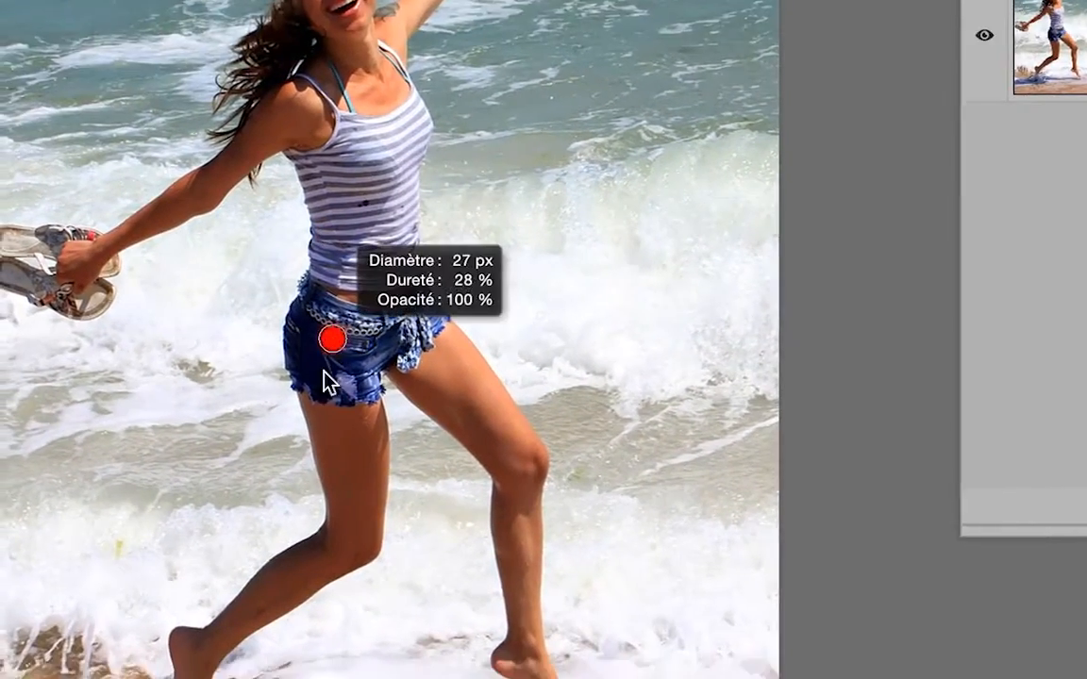
mouse_move(324, 371)
mouse_down()
mouse_move(330, 408)
mouse_move(340, 394)
mouse_move(332, 408)
mouse_up()
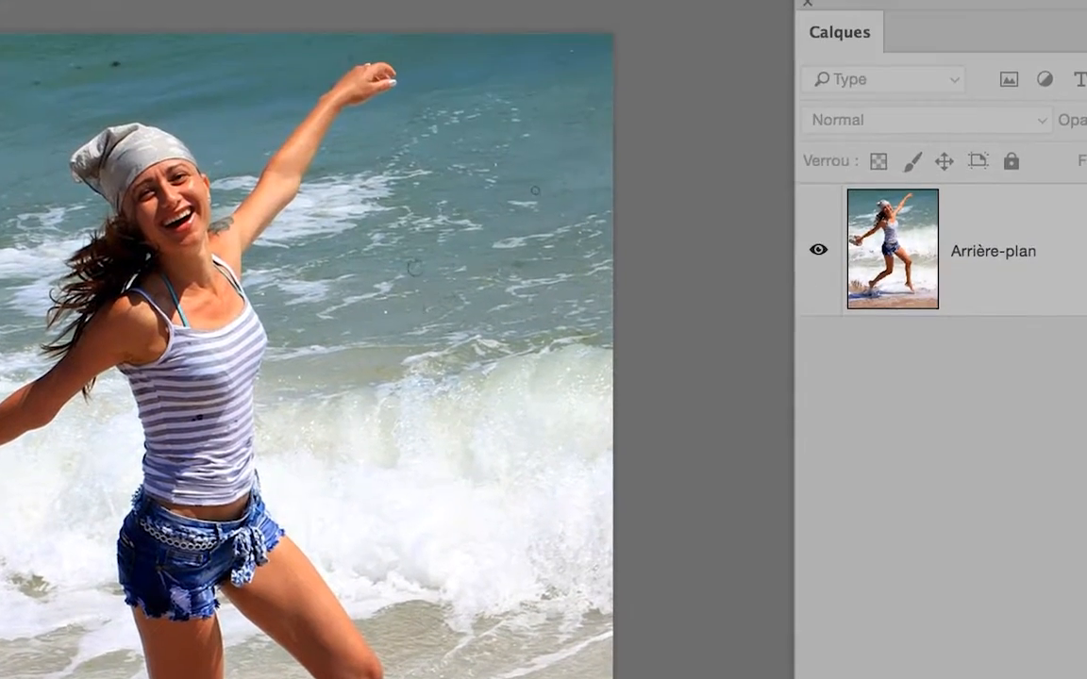
drag(429, 283, 440, 410)
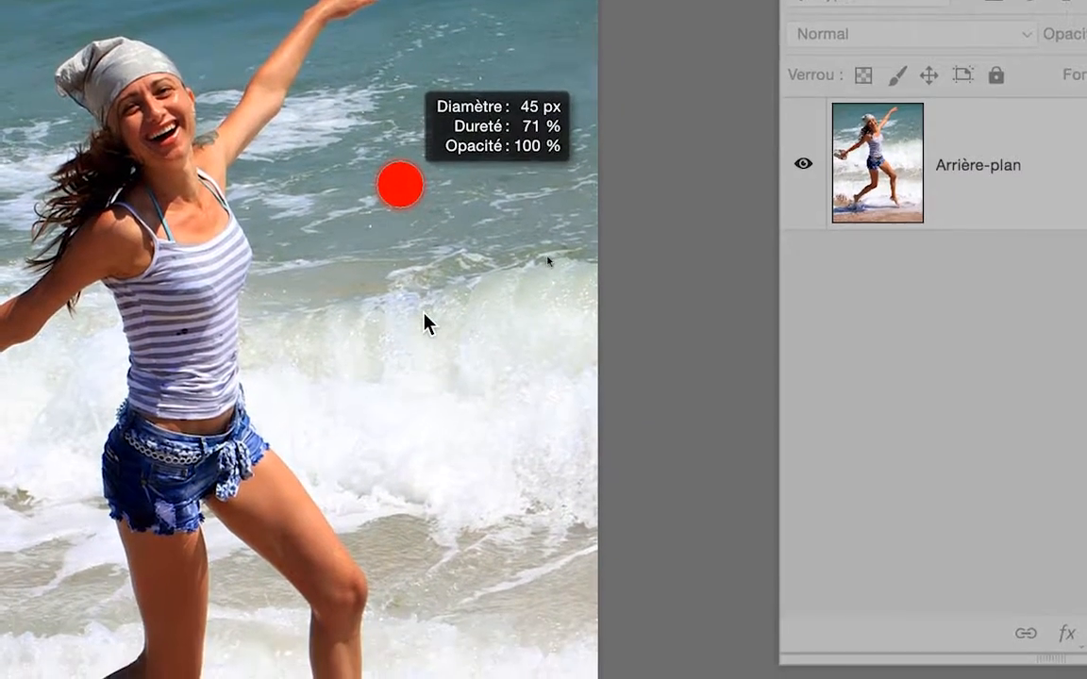
mouse_move(423, 315)
mouse_down()
mouse_move(436, 281)
mouse_move(410, 272)
mouse_move(451, 267)
mouse_move(408, 276)
mouse_move(441, 271)
mouse_move(410, 272)
mouse_move(415, 300)
mouse_move(464, 99)
mouse_move(529, 73)
mouse_up()
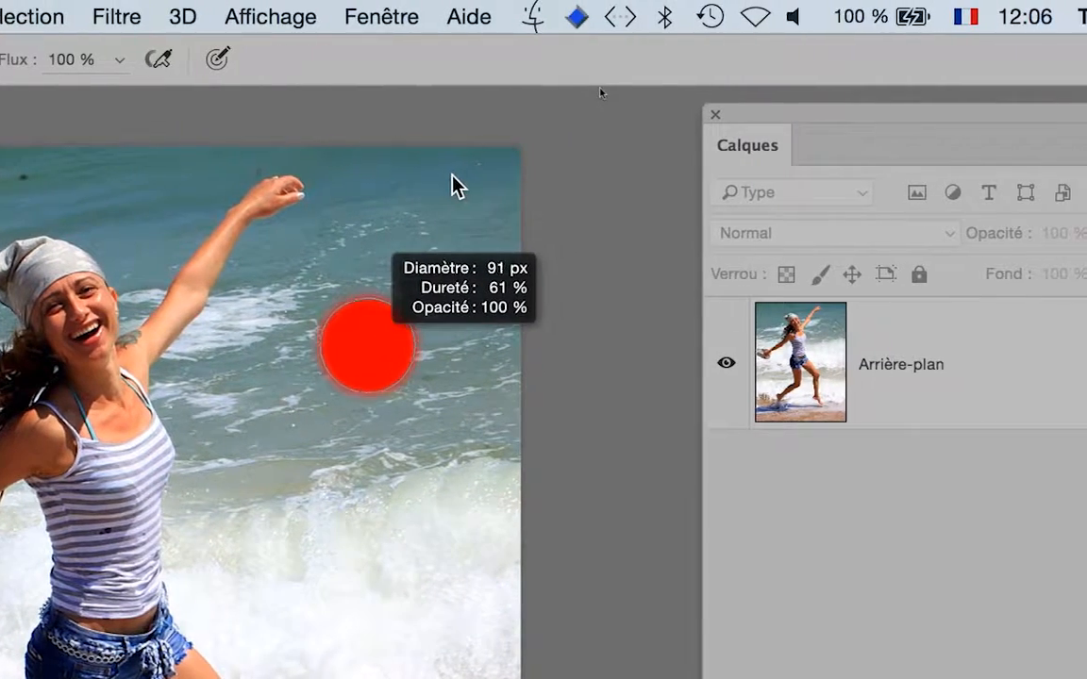
mouse_move(453, 185)
mouse_down()
mouse_move(443, 169)
mouse_move(443, 272)
mouse_move(396, 280)
mouse_move(413, 275)
mouse_up()
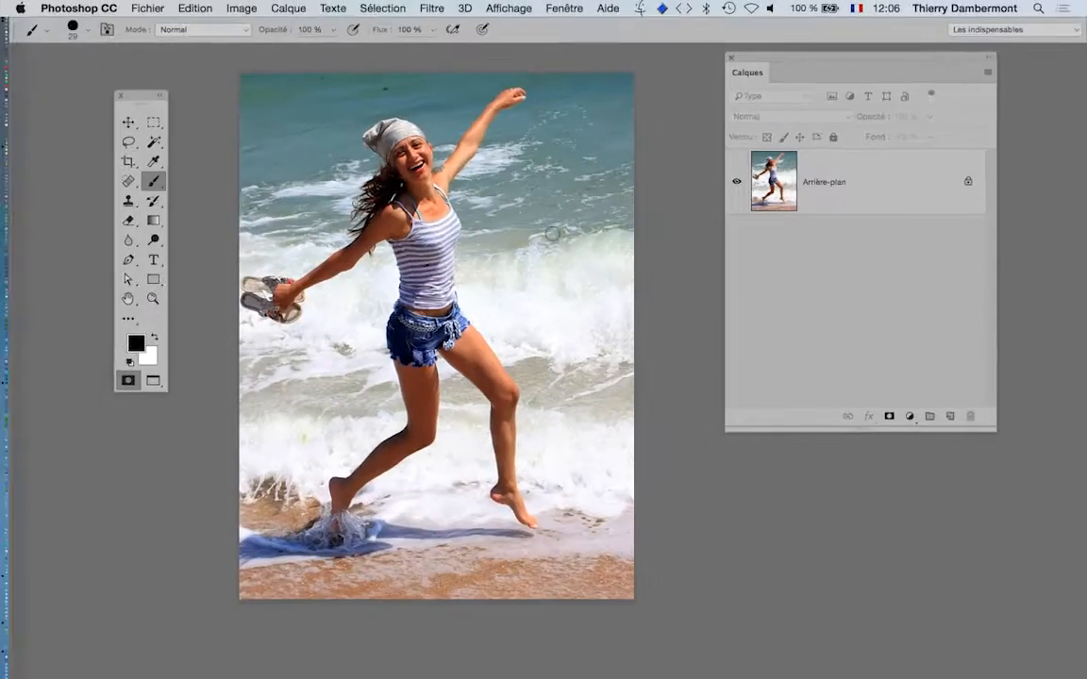
Reduce the brush to 18 px and paint the mask along the upper part of the headscarf down to the forehead.
scroll(406, 125, up, 6)
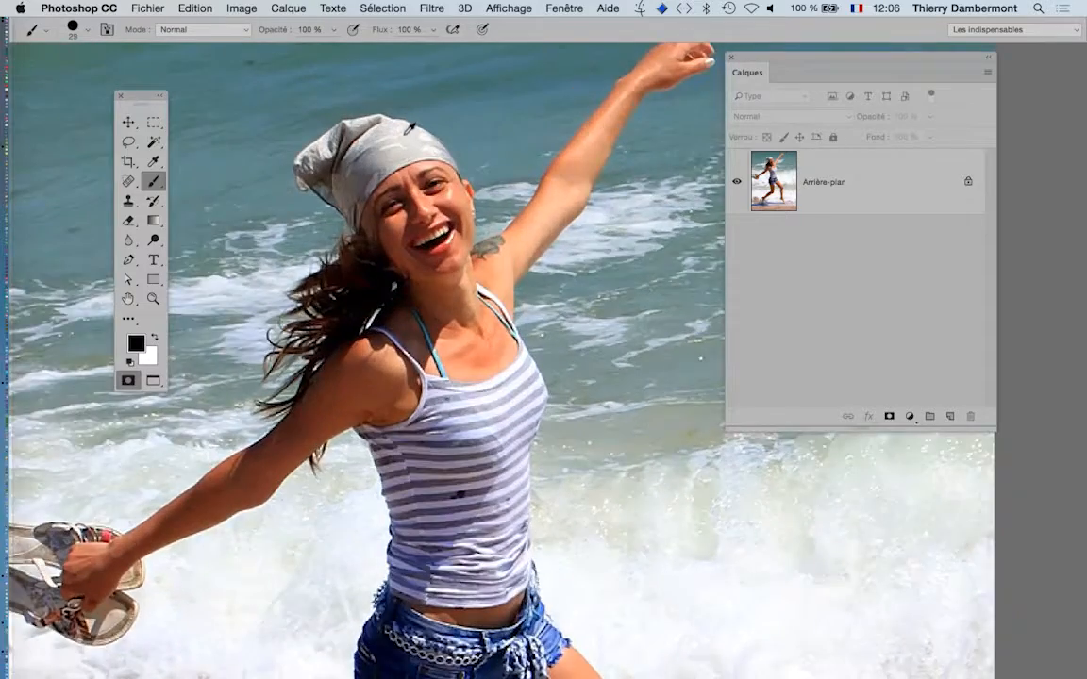
scroll(409, 128, up, 2)
drag(446, 193, 514, 337)
scroll(486, 321, up, 2)
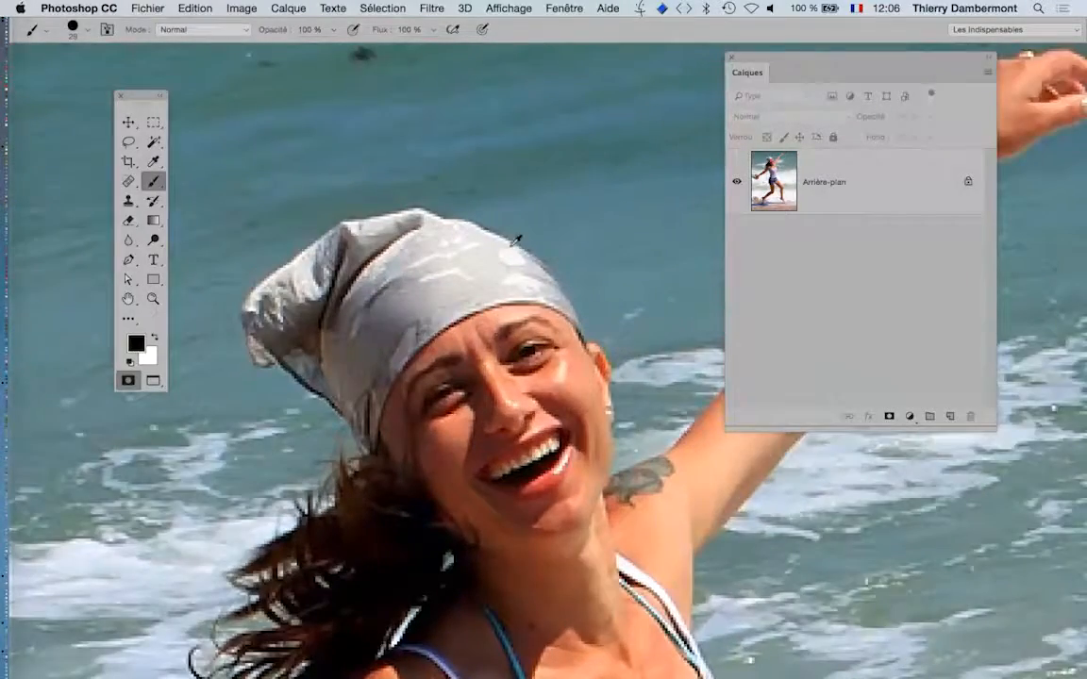
scroll(484, 267, down, 2)
mouse_move(460, 316)
mouse_down()
mouse_move(513, 233)
mouse_move(478, 231)
mouse_up()
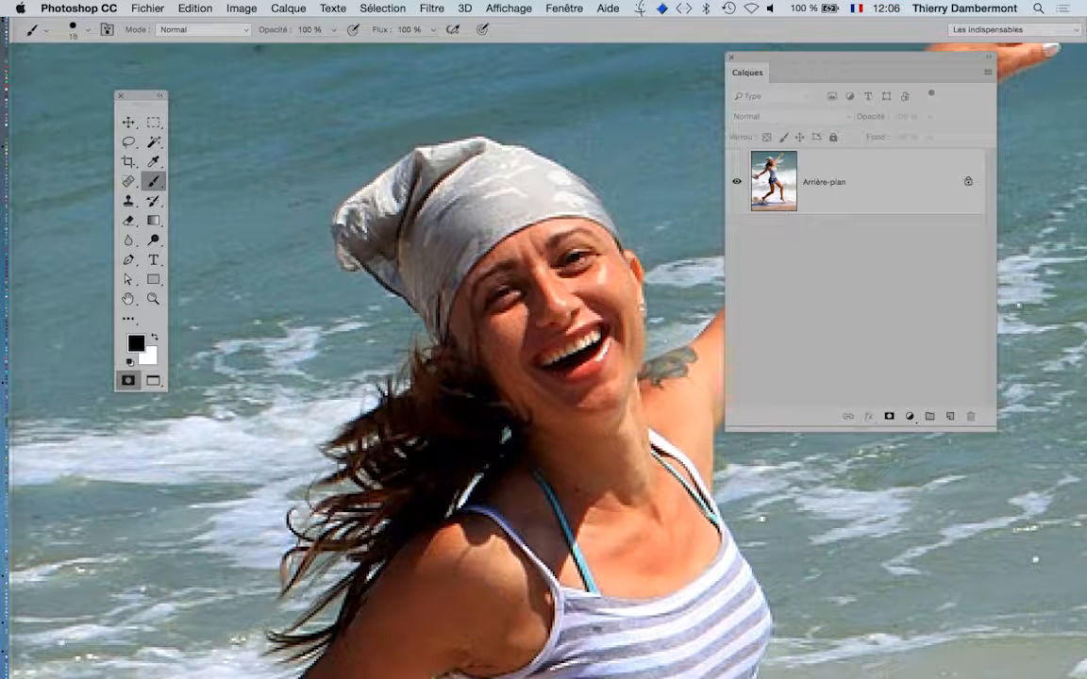
drag(344, 222, 406, 185)
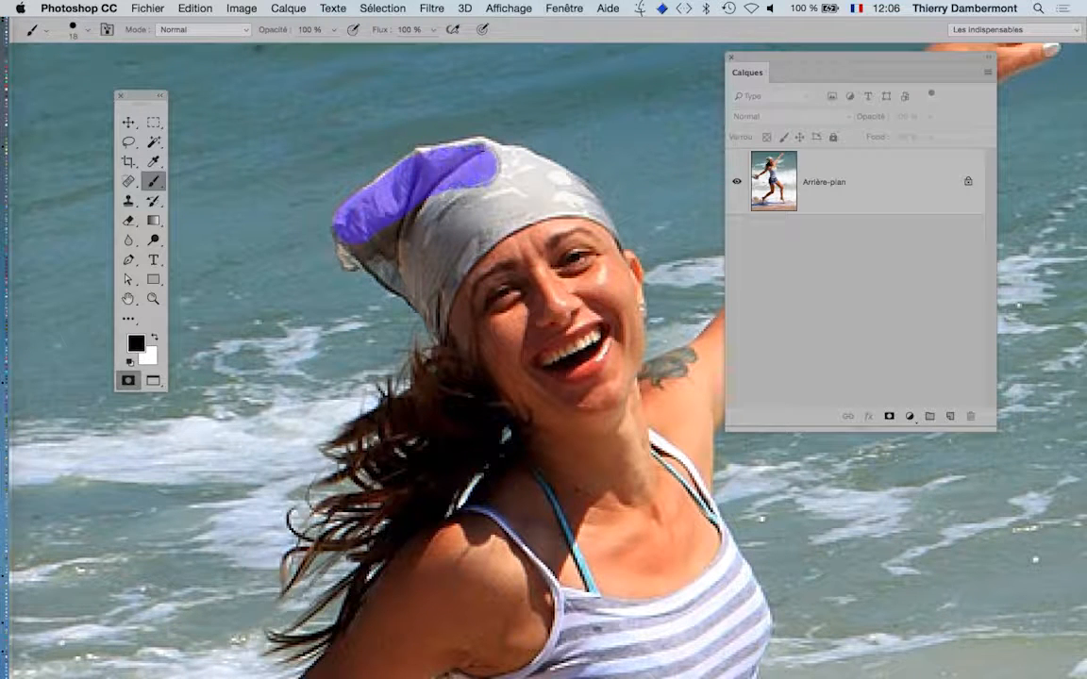
drag(480, 166, 548, 181)
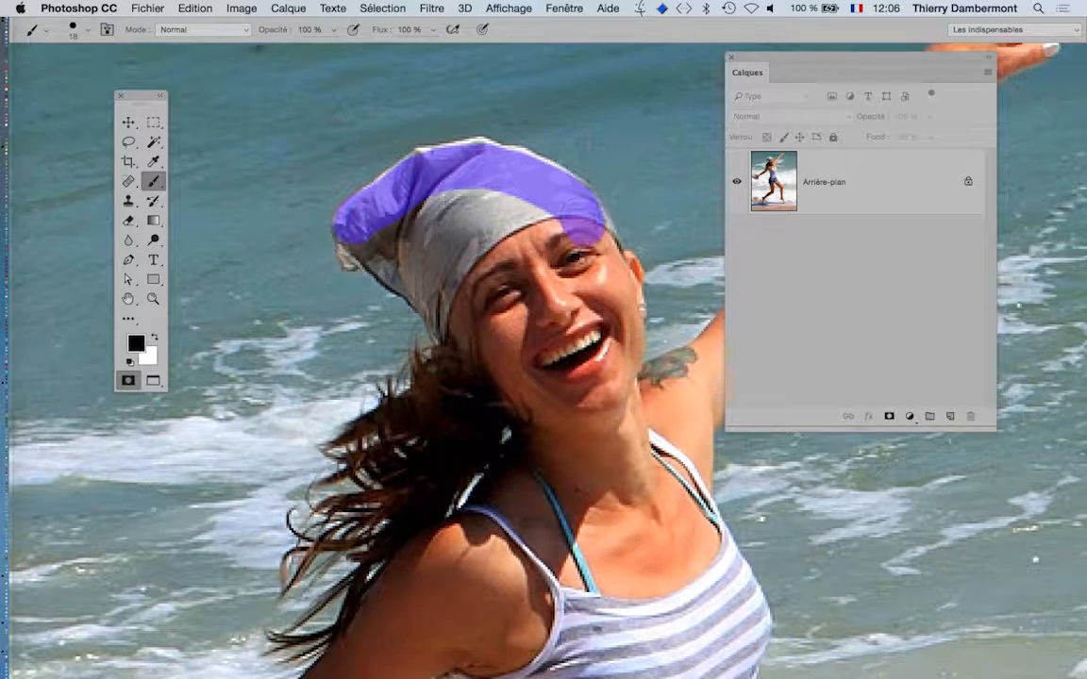
Change the Quick Mask overlay colour to a pinkish red with hue 346°, and return to Quick Mask mode.
double_click(129, 381)
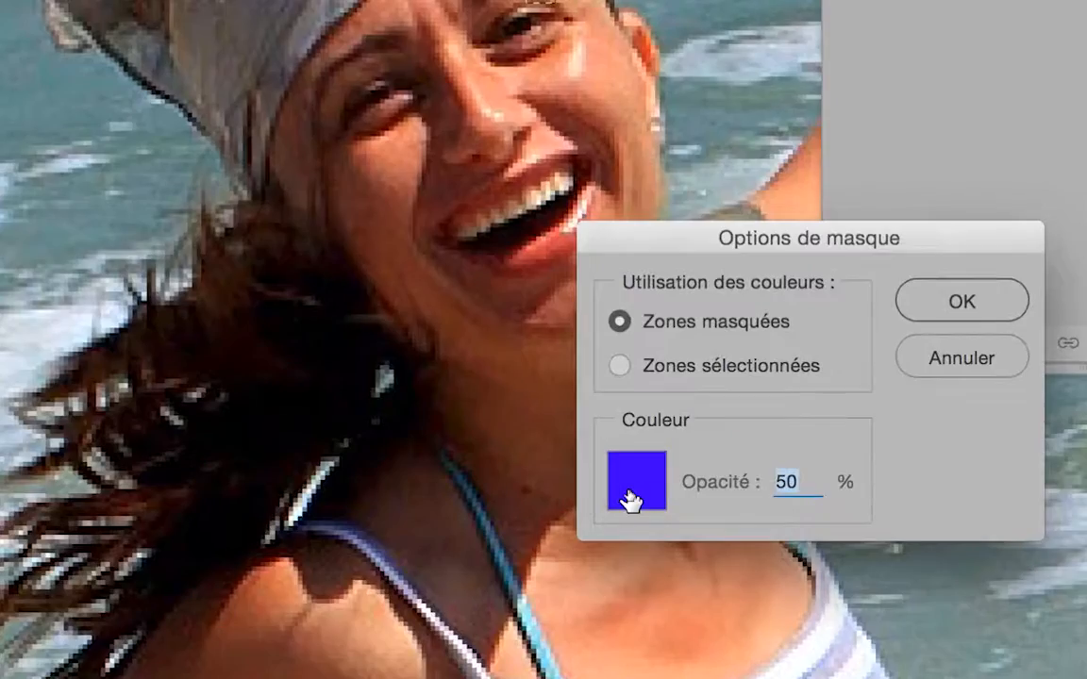
click(630, 499)
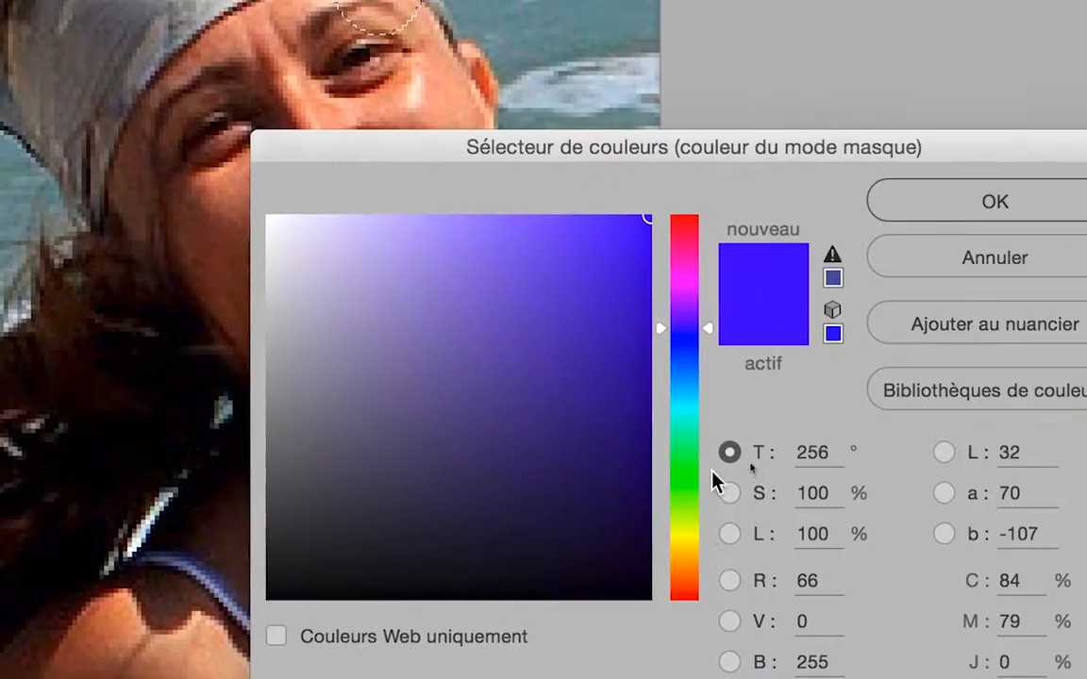
drag(827, 445, 823, 247)
drag(707, 407, 702, 369)
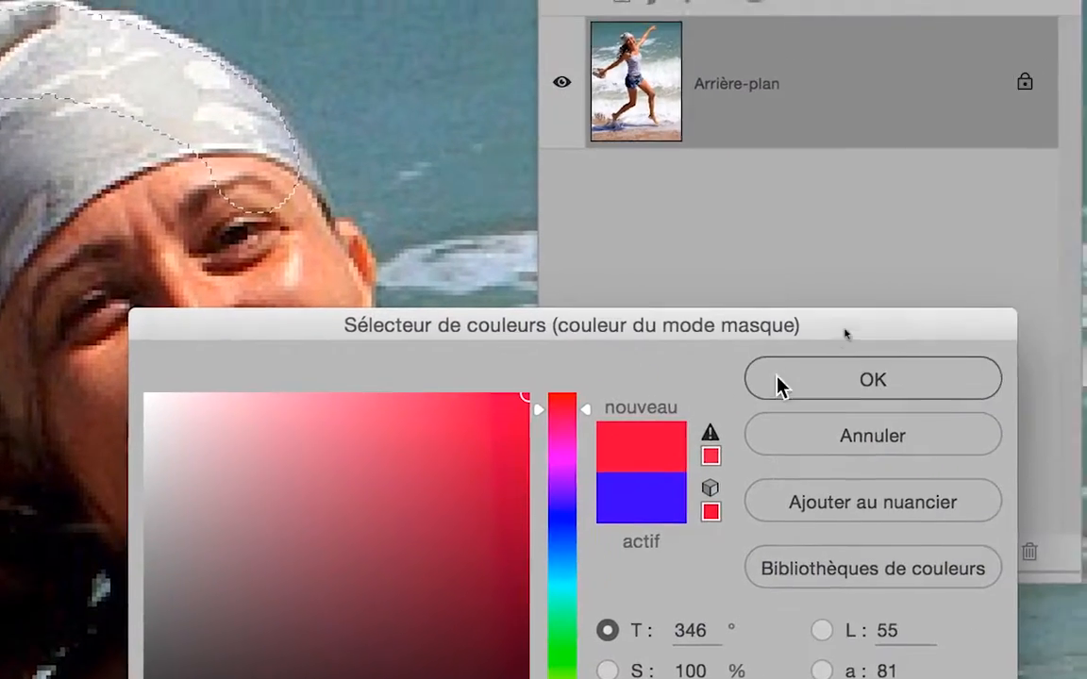
click(924, 339)
click(731, 489)
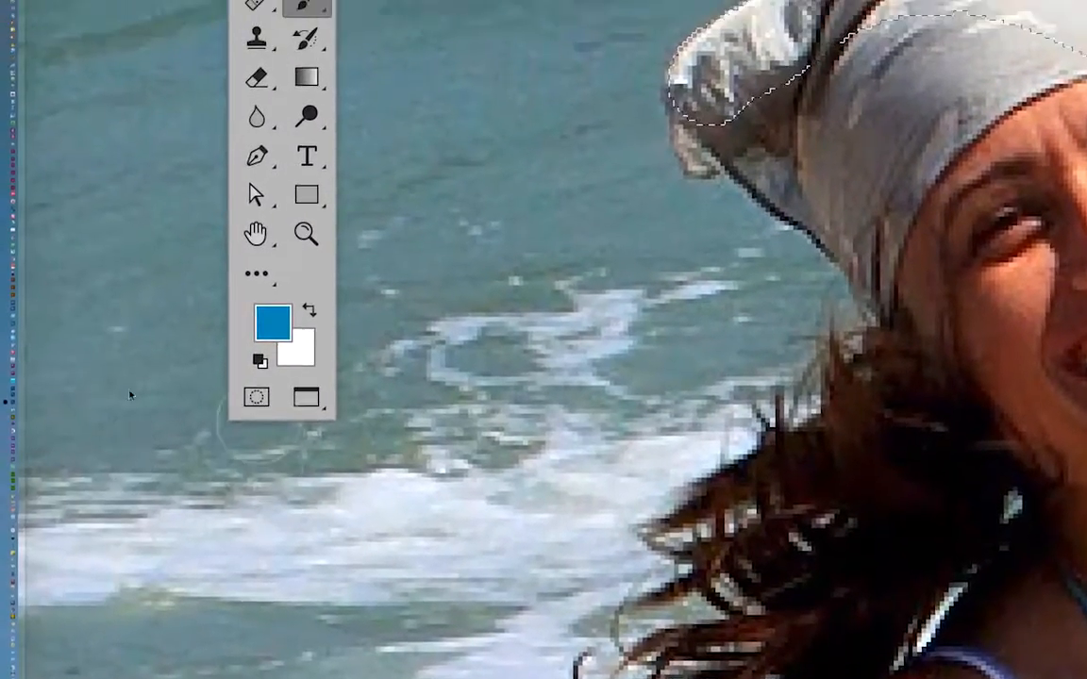
click(256, 400)
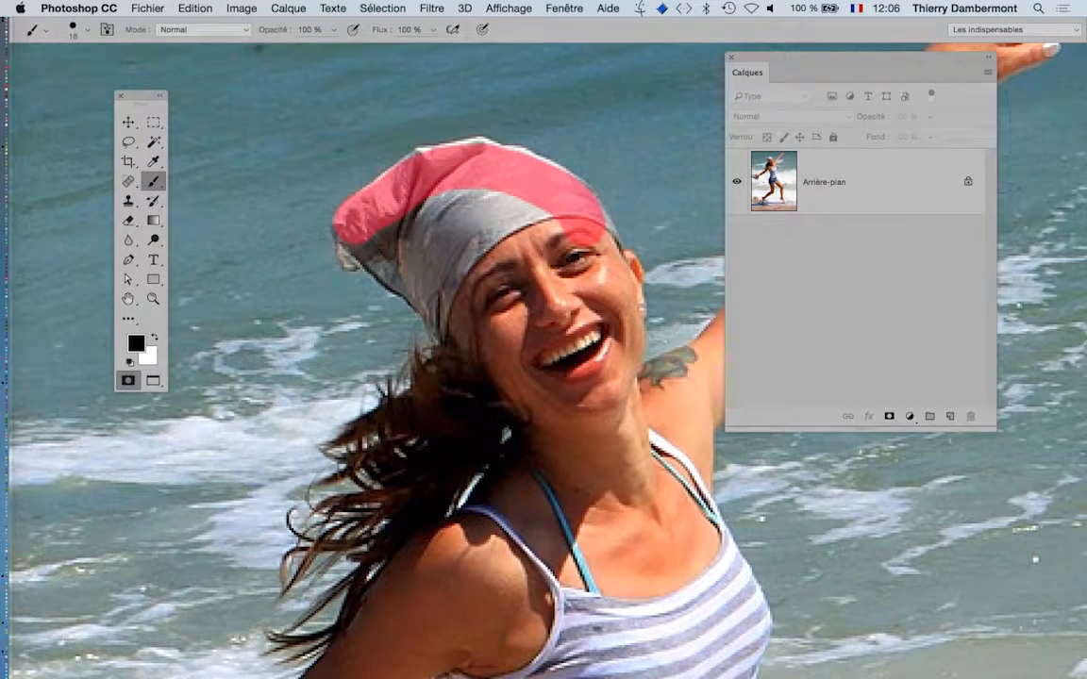
Paint the mask over the rest of the headscarf and the whole face, extending past the jaw onto the neck.
drag(335, 207, 448, 334)
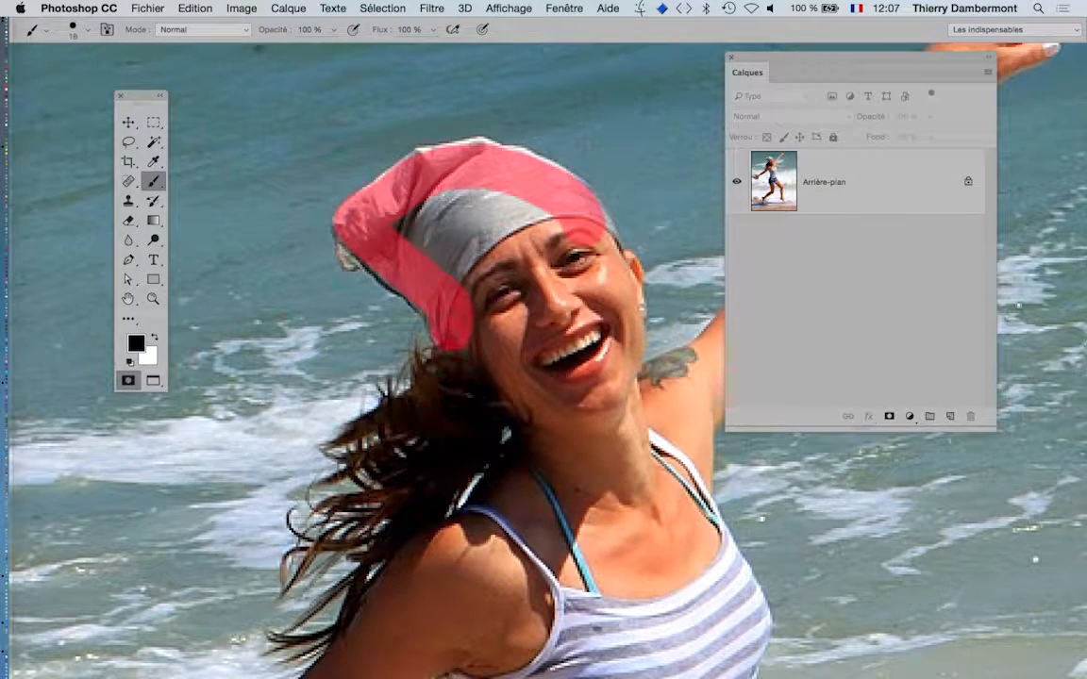
mouse_move(392, 184)
mouse_down()
mouse_move(472, 203)
mouse_move(500, 231)
mouse_up()
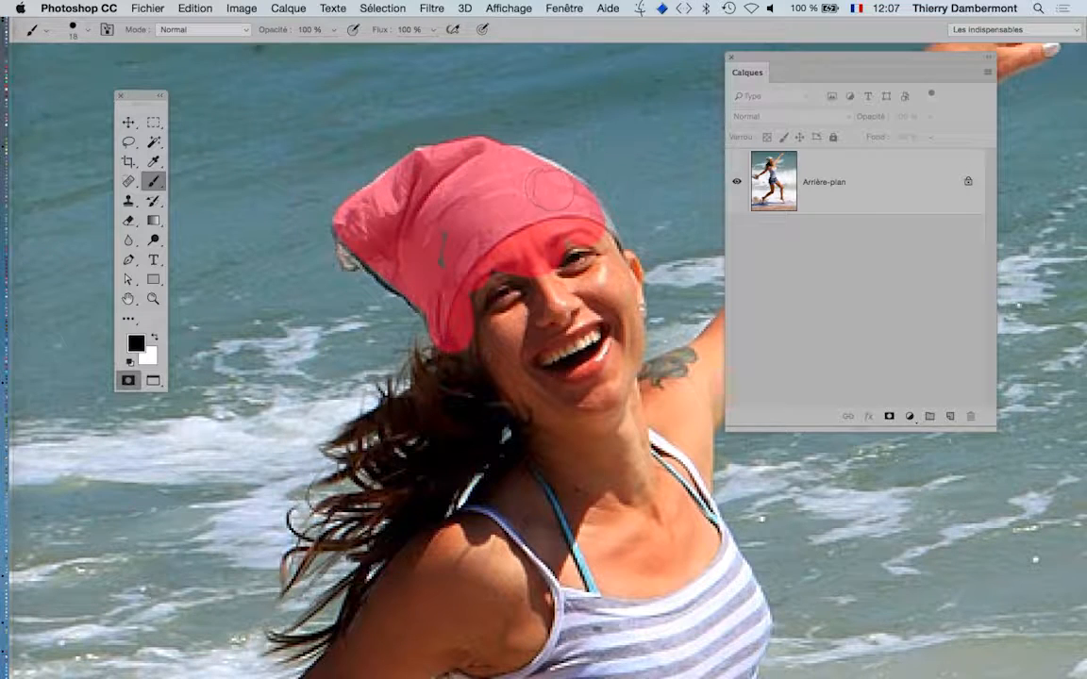
drag(589, 233, 603, 270)
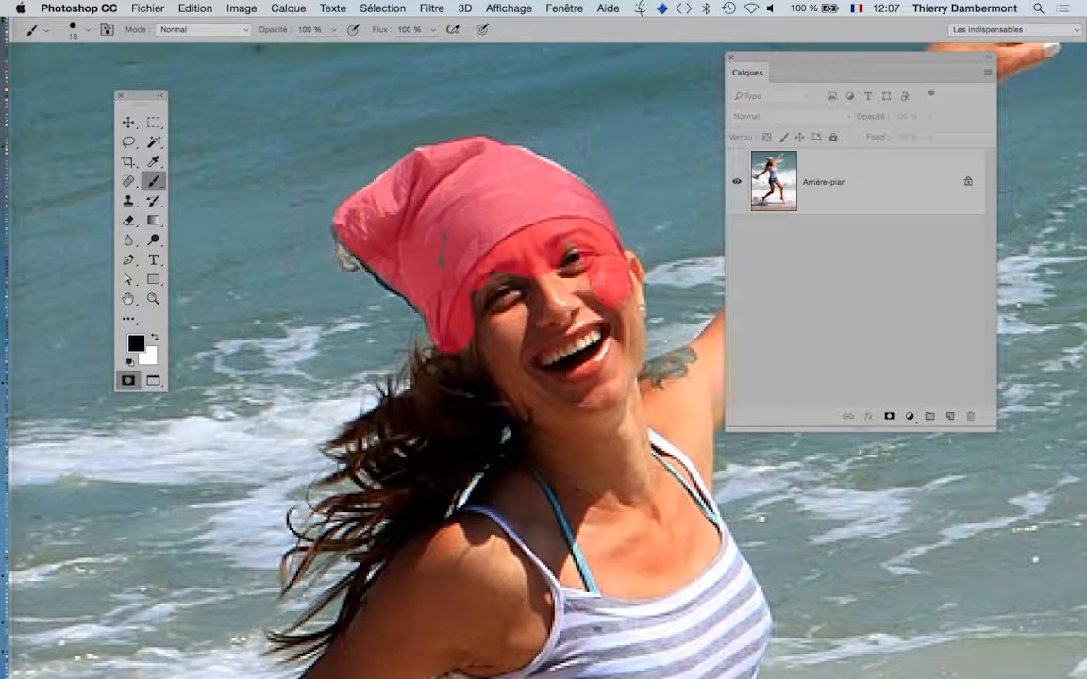
drag(574, 368, 515, 243)
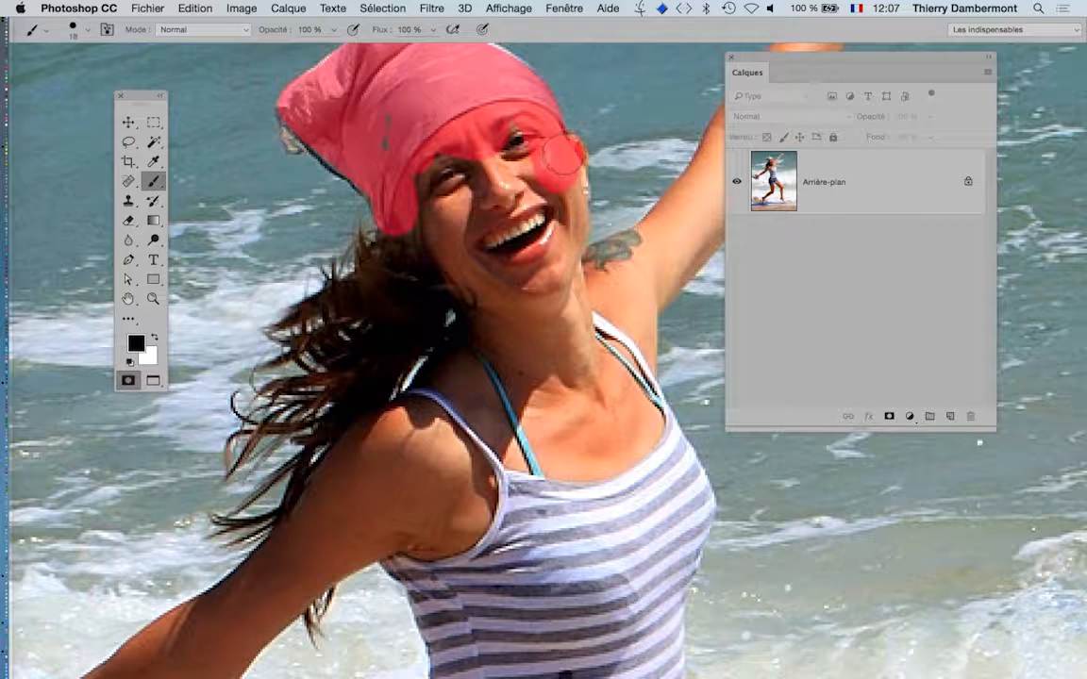
mouse_move(561, 158)
mouse_down()
mouse_move(570, 215)
mouse_move(543, 306)
mouse_move(509, 264)
mouse_move(425, 224)
mouse_move(382, 99)
mouse_move(413, 216)
mouse_up()
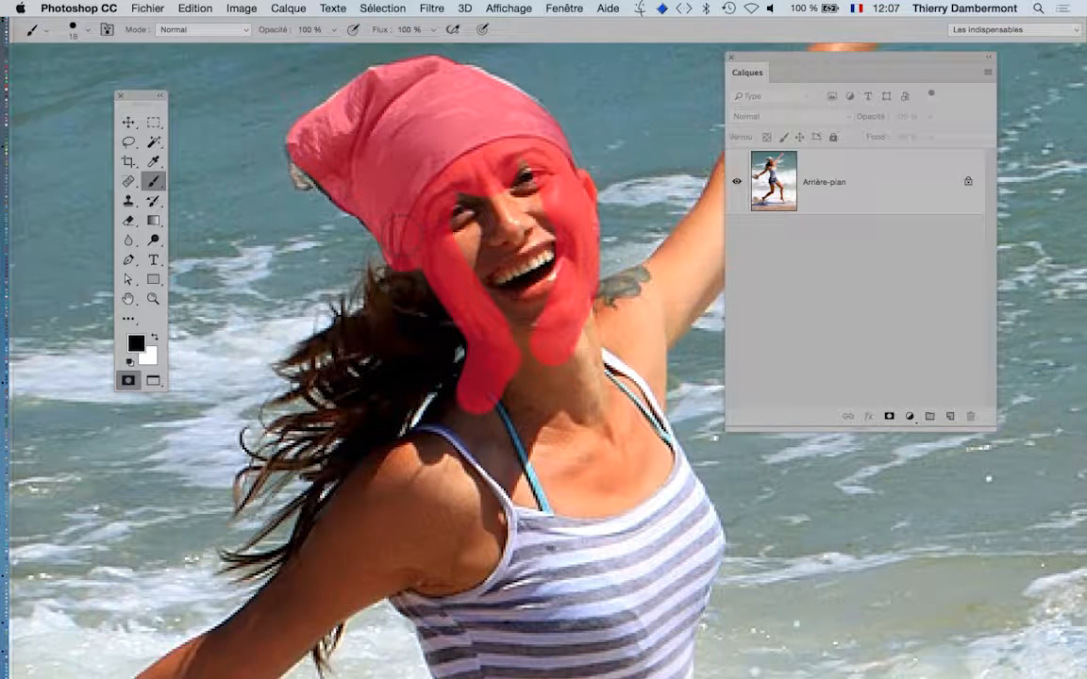
mouse_move(400, 226)
mouse_down()
mouse_move(490, 203)
mouse_move(472, 155)
mouse_move(476, 254)
mouse_up()
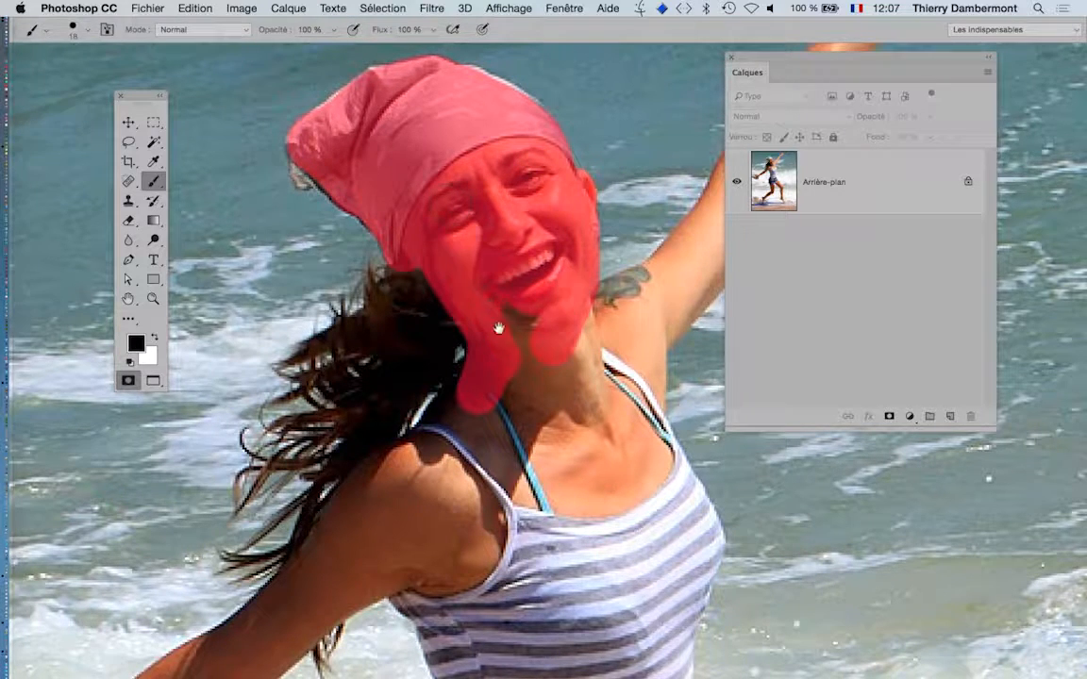
Paint the mask along the shoulder and both edges of the sandal-holding arm to the wrist, reducing the brush to 10 px.
drag(498, 327, 418, 233)
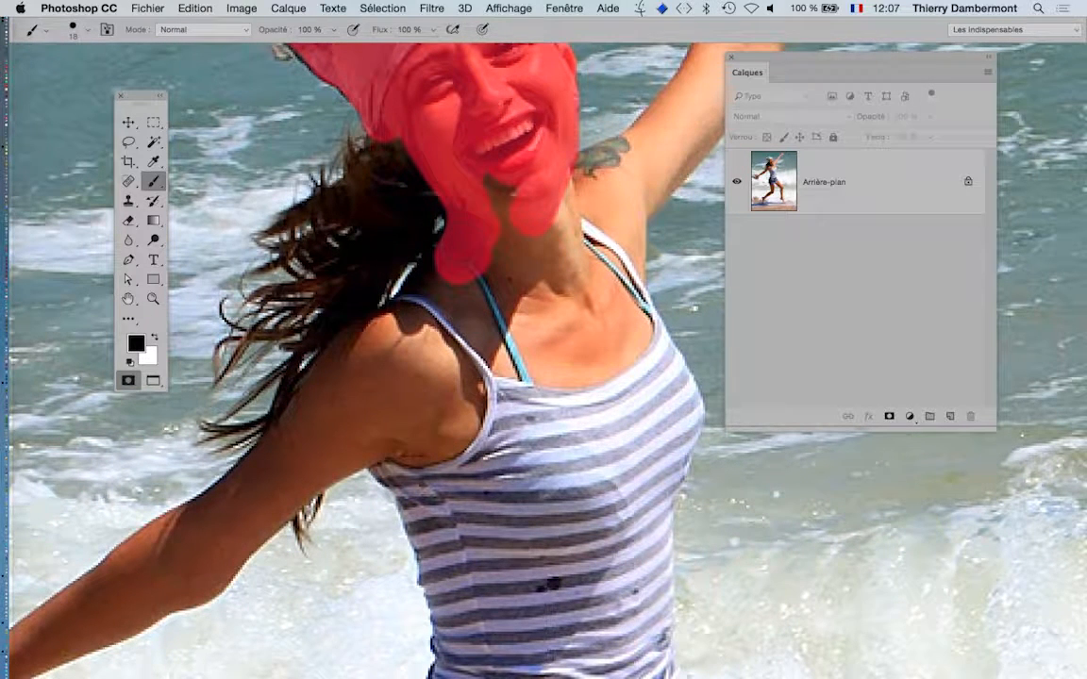
mouse_move(459, 255)
mouse_down()
mouse_move(339, 304)
mouse_move(281, 370)
mouse_up()
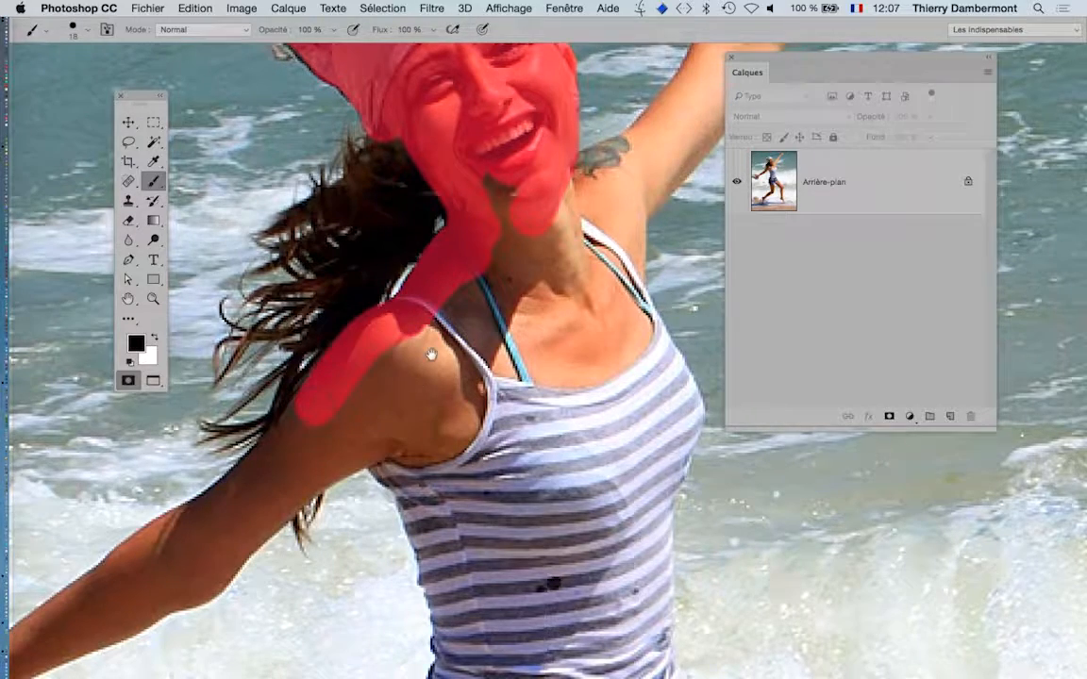
mouse_move(464, 311)
mouse_down()
mouse_move(640, 205)
mouse_move(658, 163)
mouse_up()
mouse_move(501, 294)
mouse_down()
mouse_move(304, 405)
mouse_move(344, 341)
mouse_up()
drag(245, 391, 310, 368)
drag(382, 381, 376, 379)
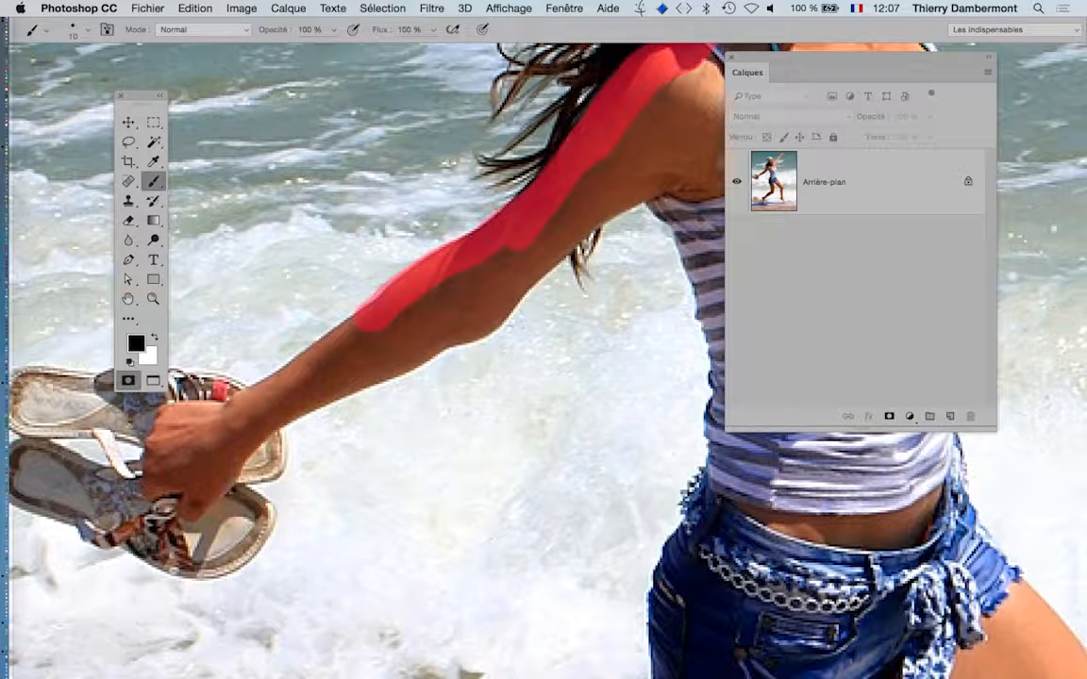
drag(321, 354, 236, 404)
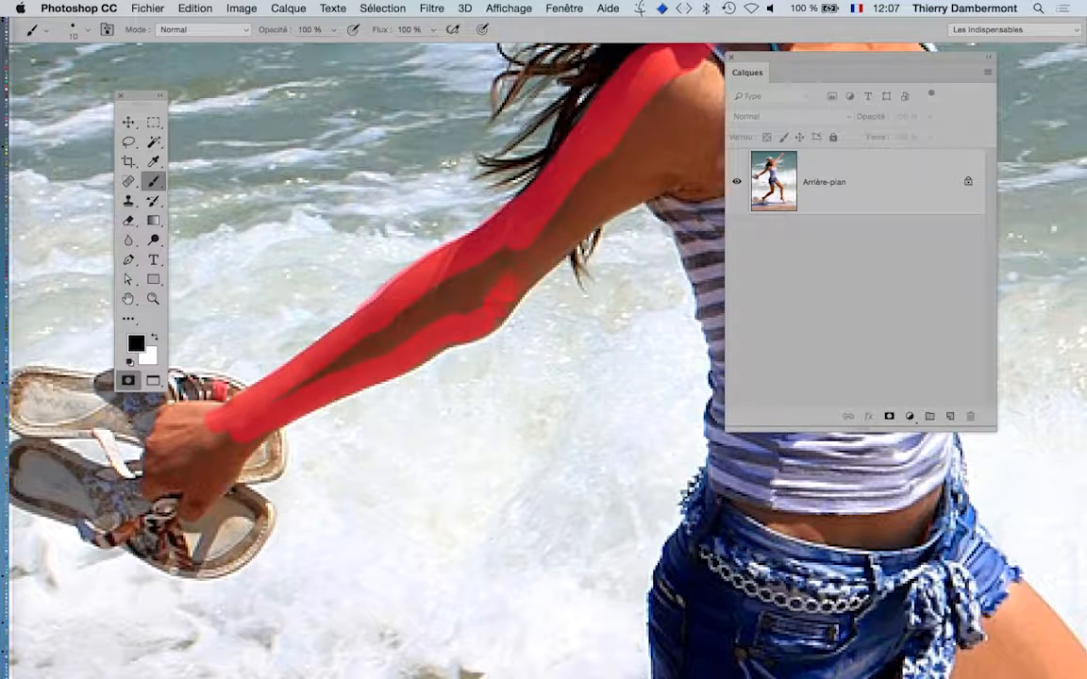
Paint the mask along the underarm and the rear side of the striped top down to the waist with a 13 px brush.
mouse_move(495, 276)
mouse_down()
mouse_move(320, 346)
mouse_move(327, 352)
mouse_up()
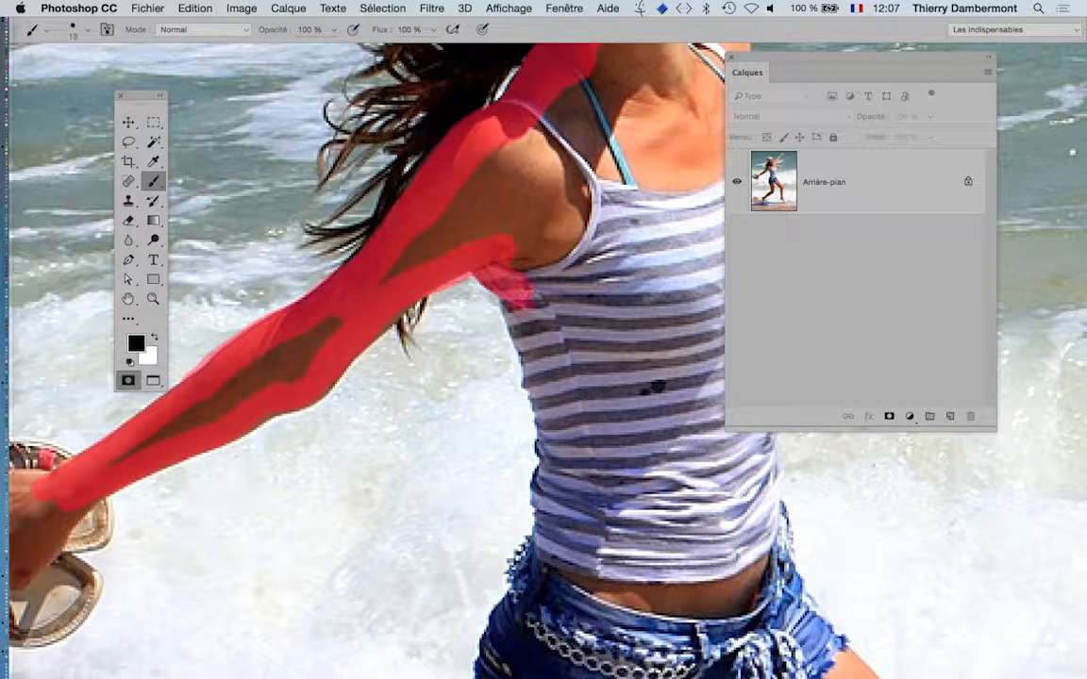
mouse_move(519, 294)
mouse_down()
mouse_move(558, 445)
mouse_move(555, 554)
mouse_up()
key(x)
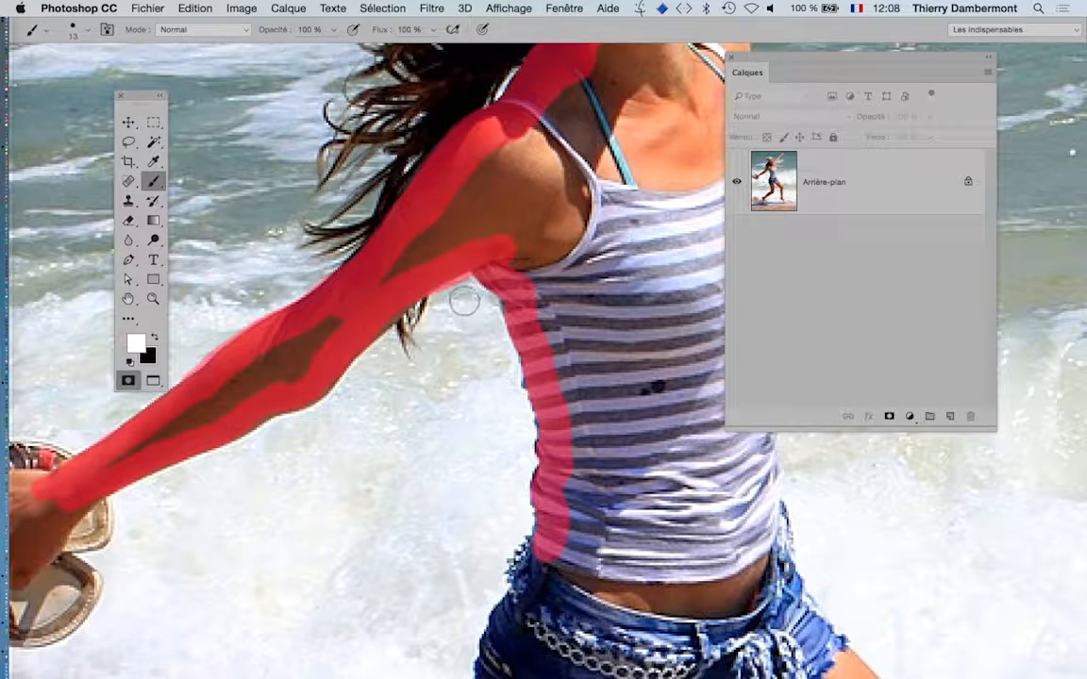
key(x)
key(x)
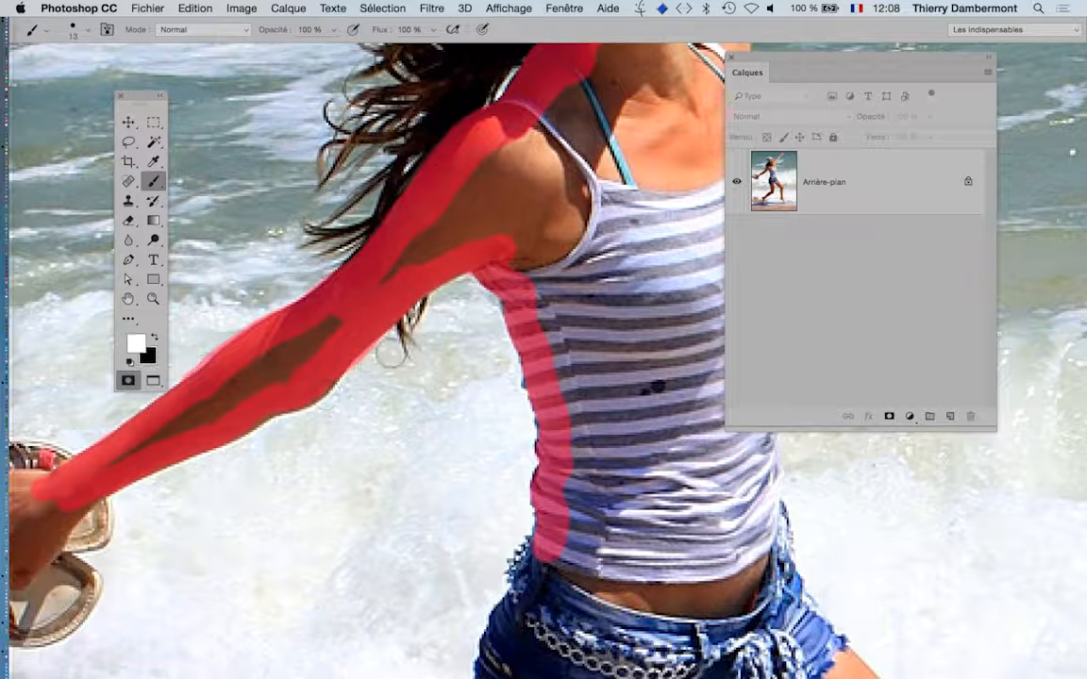
drag(448, 388, 584, 336)
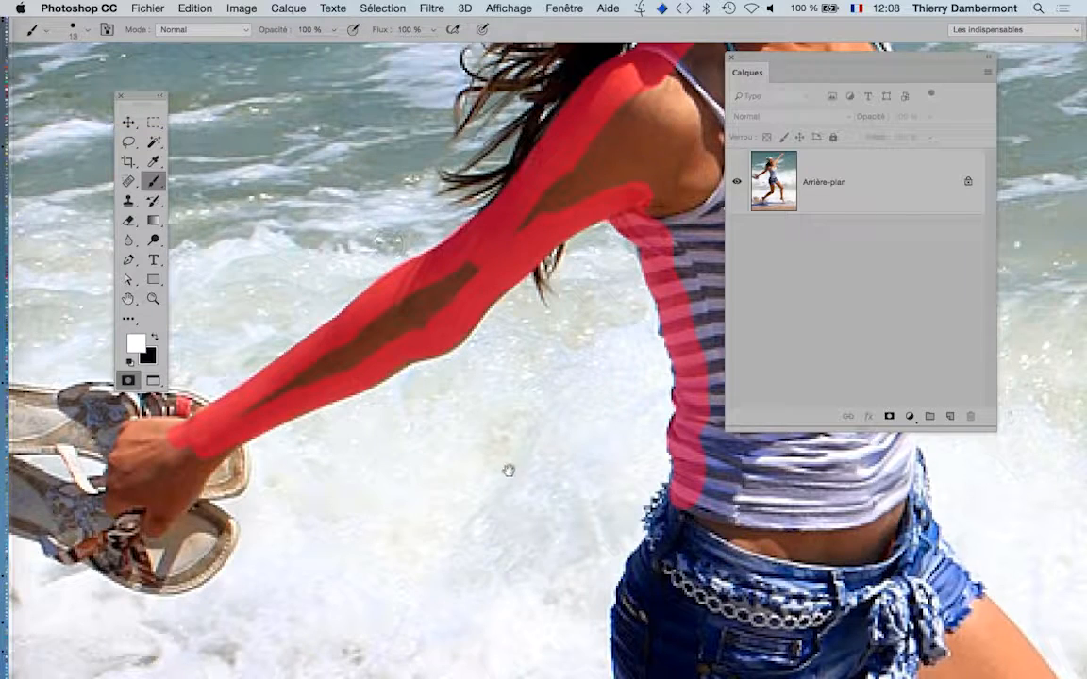
mouse_move(506, 471)
mouse_down()
mouse_move(290, 445)
mouse_move(347, 350)
mouse_up()
key(x)
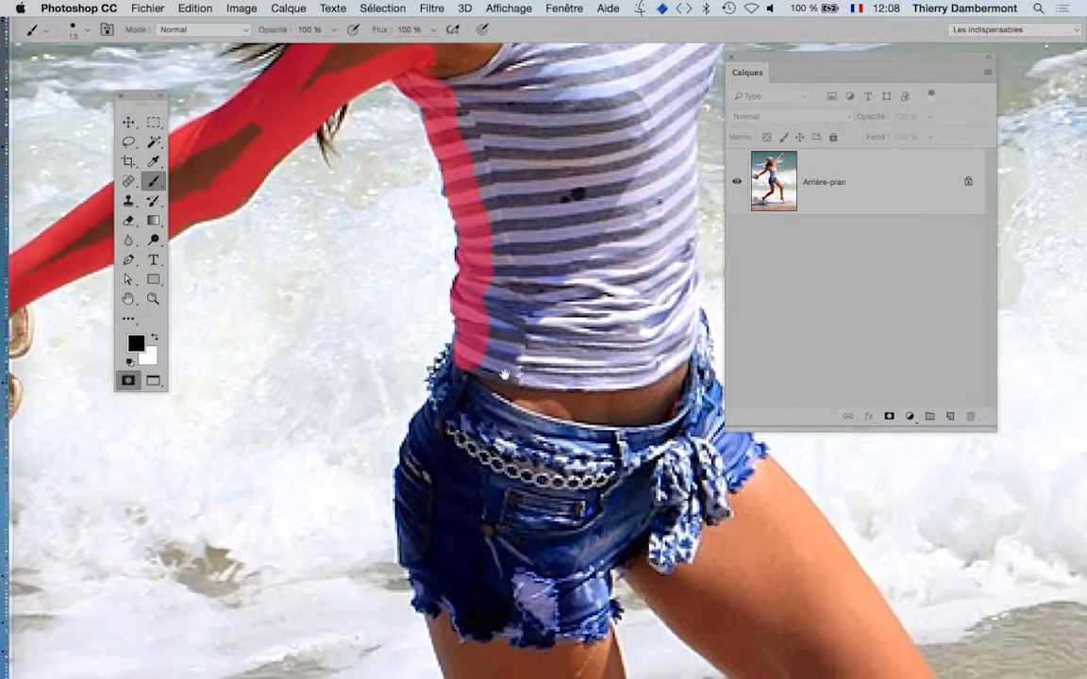
Paint the mask in black along the rear edge of the denim shorts and onto the top of the trailing thigh.
mouse_move(463, 377)
mouse_down()
mouse_move(420, 445)
mouse_move(417, 504)
mouse_up()
drag(450, 435, 434, 286)
scroll(427, 298, down, 2)
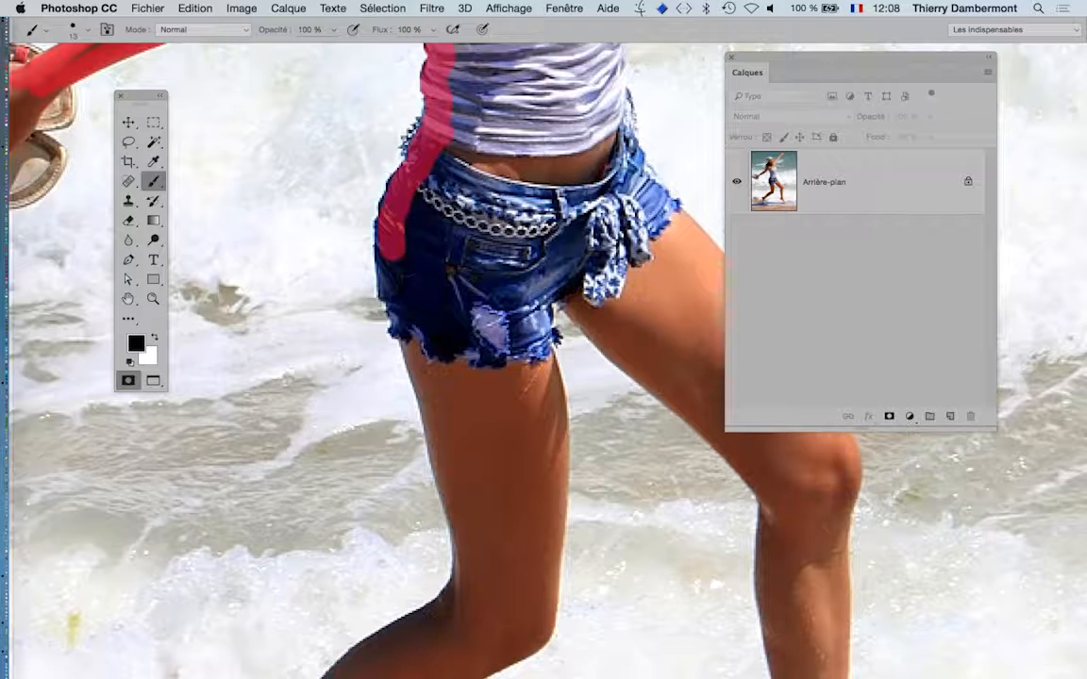
drag(391, 253, 407, 357)
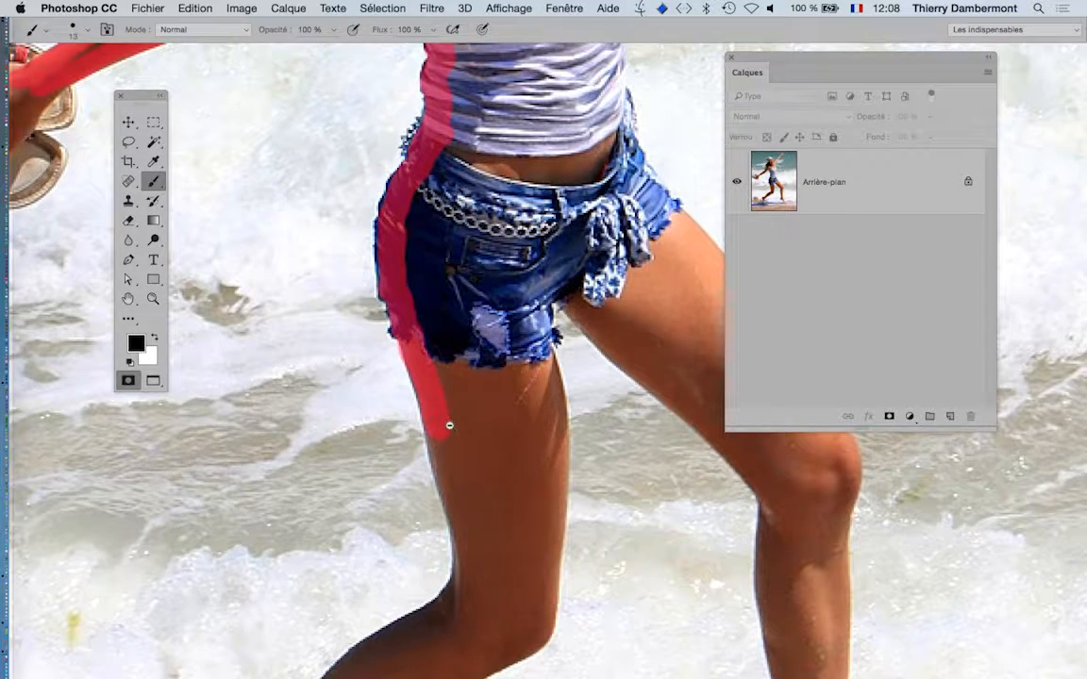
Paint the mask along the rear edge of the trailing leg, from the thigh past the knee to the heel.
scroll(449, 425, down, 5)
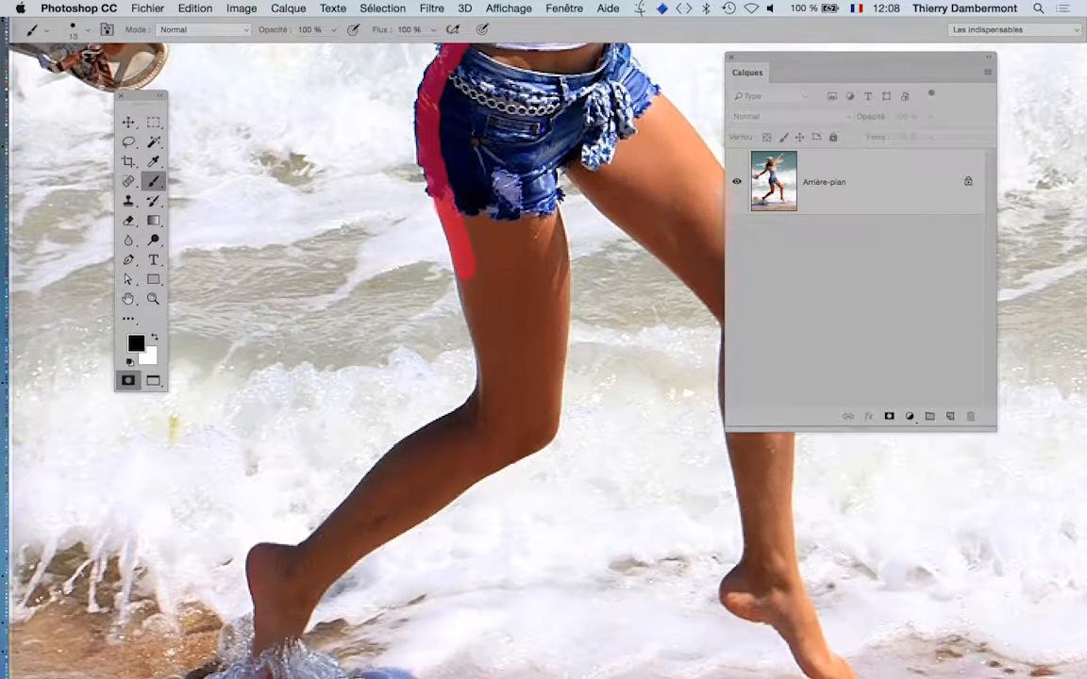
mouse_move(489, 368)
mouse_down()
mouse_move(486, 415)
mouse_move(522, 237)
mouse_up()
mouse_move(481, 299)
mouse_down()
mouse_move(449, 306)
mouse_move(400, 342)
mouse_move(377, 375)
mouse_up()
scroll(396, 373, up, 1)
scroll(396, 374, up, 1)
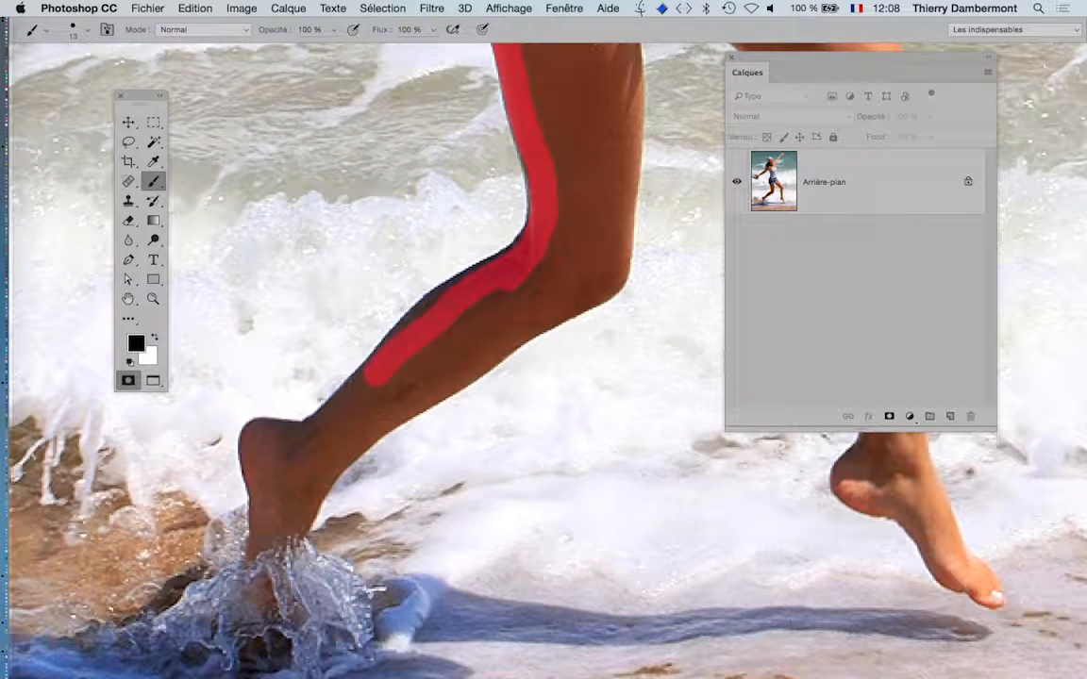
drag(501, 265, 424, 310)
mouse_move(373, 377)
mouse_down()
mouse_move(339, 423)
mouse_move(293, 443)
mouse_up()
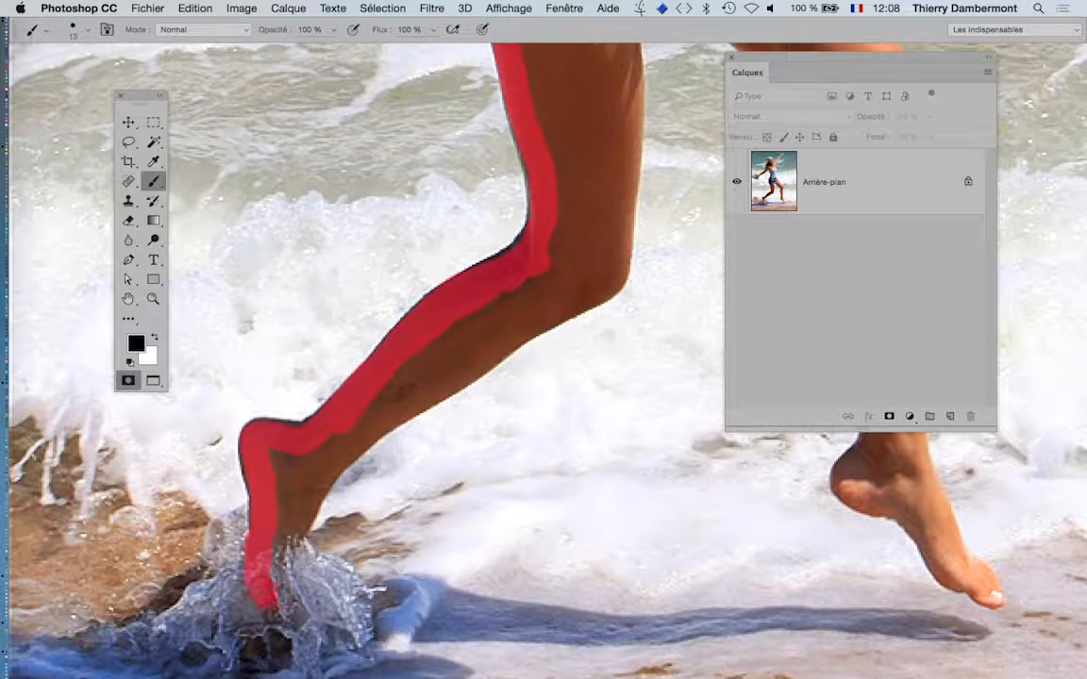
Paint the mask over the splashing foot and up the front edge of the trailing leg to the upper thigh.
drag(277, 566, 296, 534)
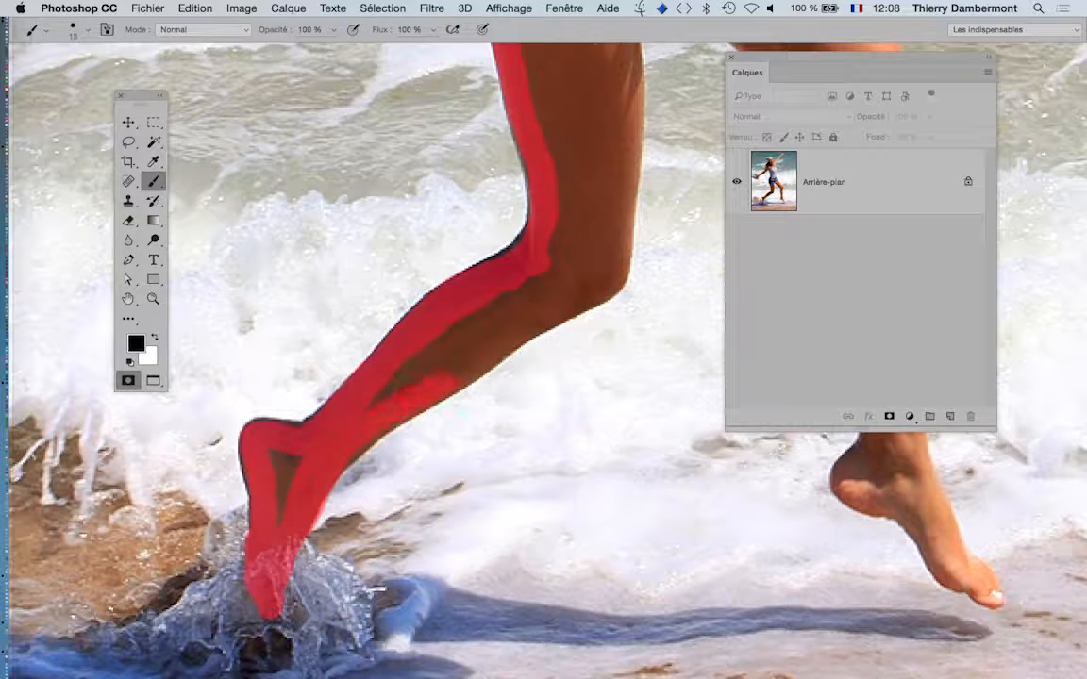
mouse_move(575, 298)
mouse_down()
mouse_move(606, 271)
mouse_move(606, 232)
mouse_up()
drag(587, 284, 423, 404)
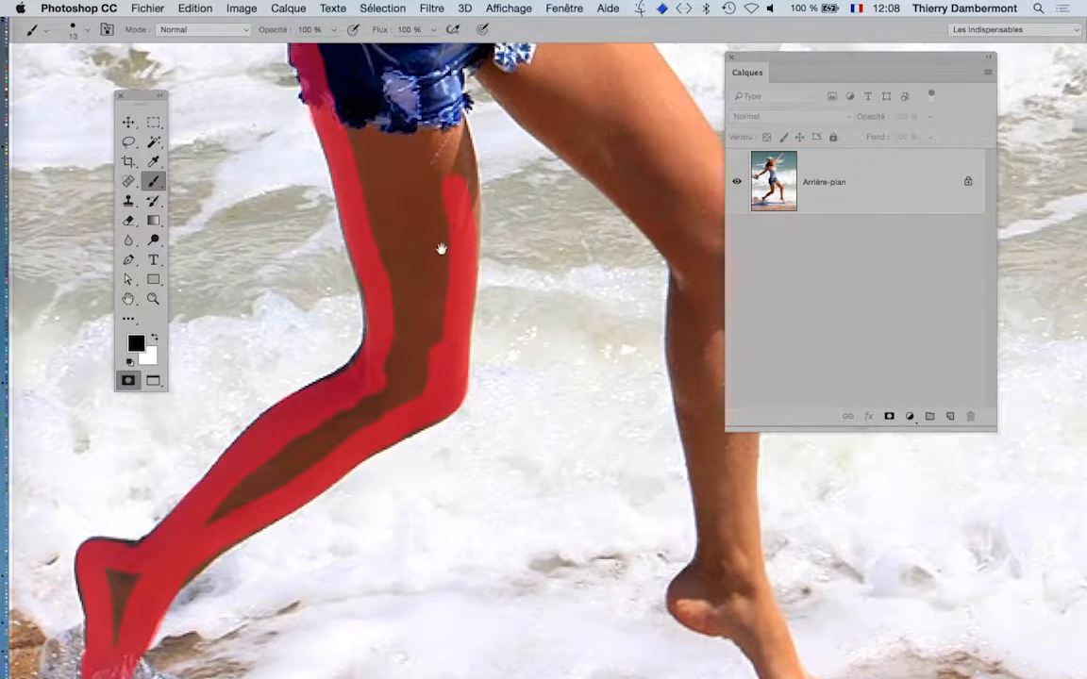
Paint the mask over the crotch of the shorts and down the rear edge of the leading leg to its foot.
mouse_move(441, 248)
mouse_down()
mouse_move(417, 405)
mouse_move(424, 429)
mouse_move(408, 290)
mouse_move(410, 272)
mouse_move(430, 269)
mouse_up()
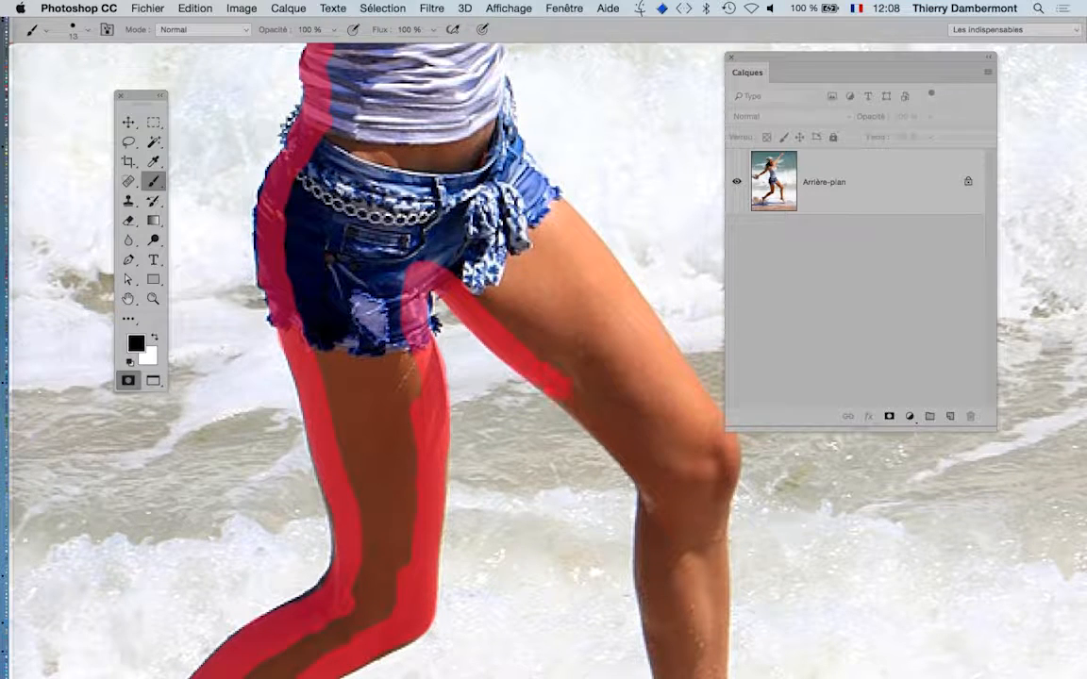
drag(564, 389, 634, 451)
mouse_move(655, 510)
mouse_down()
mouse_move(523, 222)
mouse_move(524, 300)
mouse_up()
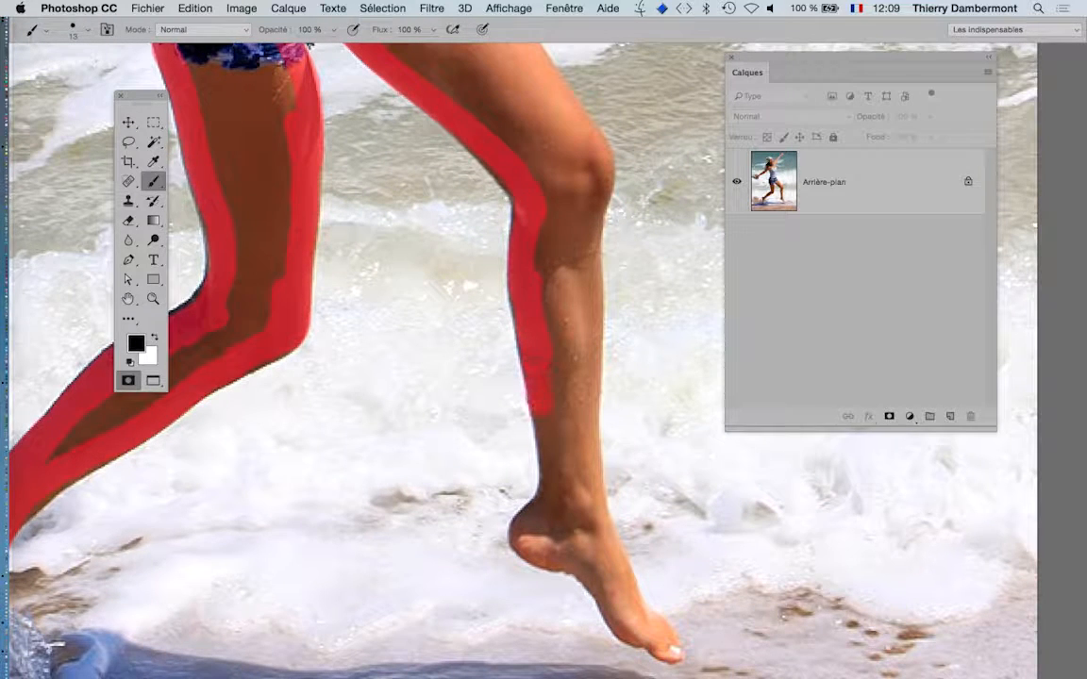
mouse_move(547, 470)
mouse_down()
mouse_move(553, 511)
mouse_move(524, 539)
mouse_move(530, 554)
mouse_move(562, 565)
mouse_move(526, 486)
mouse_move(379, 280)
mouse_up()
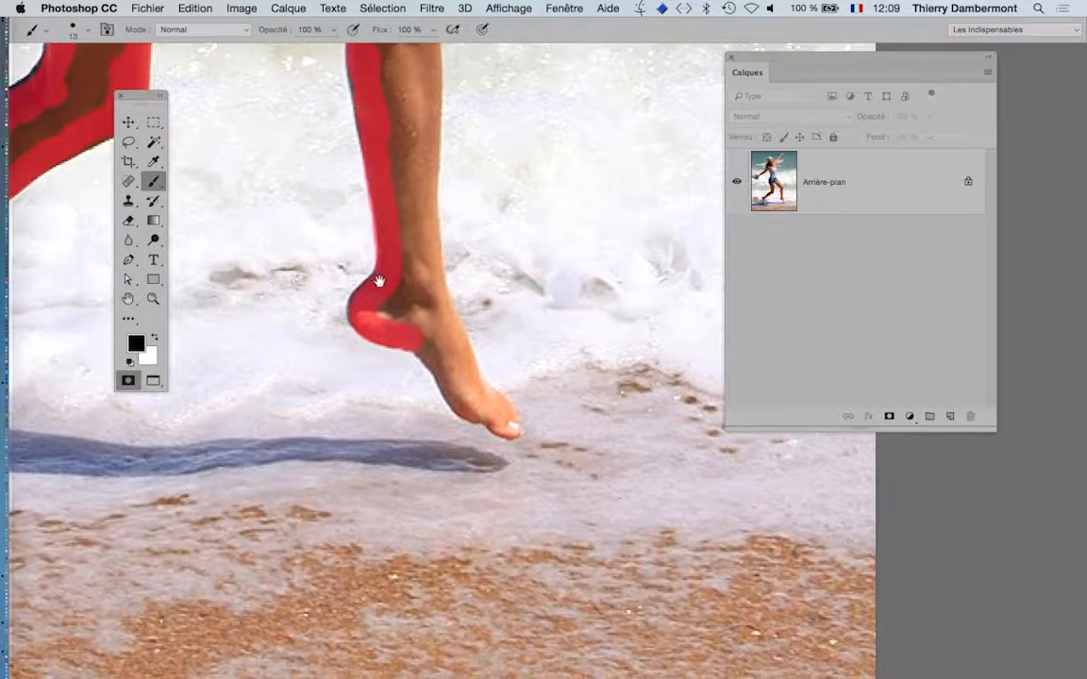
mouse_move(415, 337)
mouse_down()
mouse_move(449, 351)
mouse_move(474, 410)
mouse_move(509, 429)
mouse_move(447, 322)
mouse_move(424, 220)
mouse_move(444, 518)
mouse_up()
Paint the mask up the front edge of the leading leg, along the shin, knee and thigh to the shorts.
drag(467, 445, 475, 449)
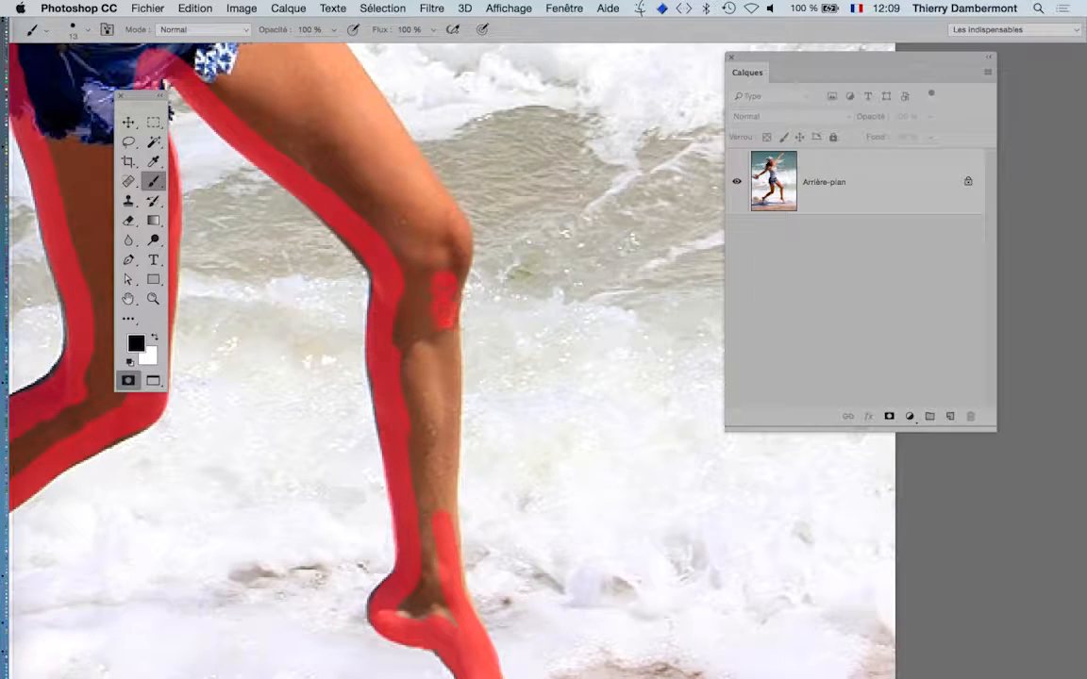
drag(445, 283, 445, 517)
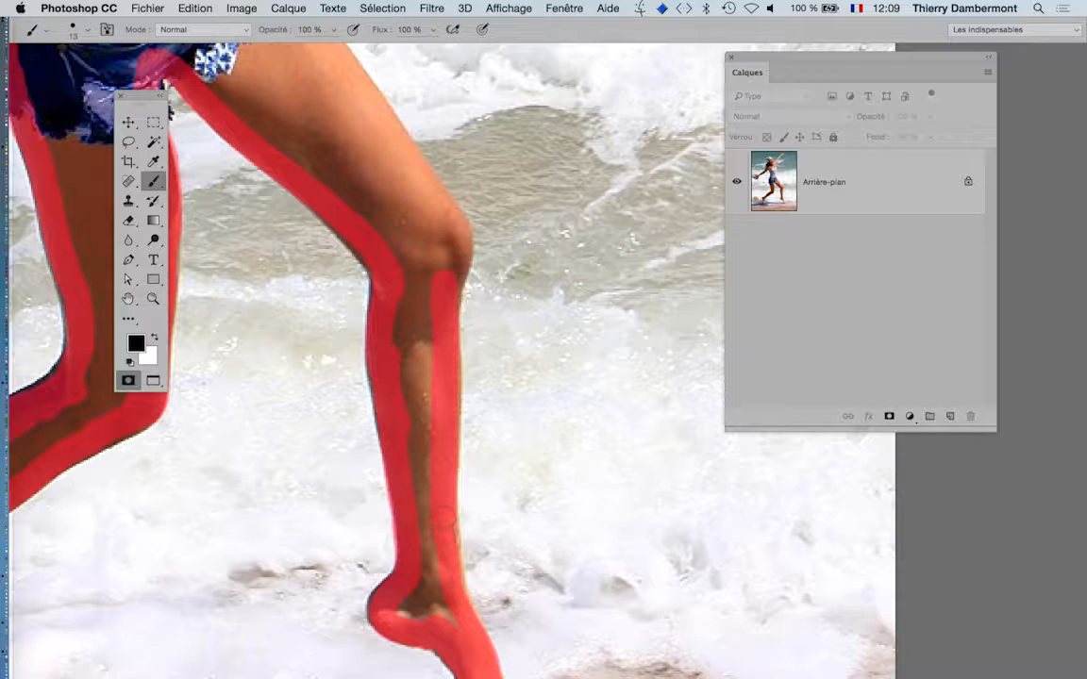
drag(482, 403, 508, 495)
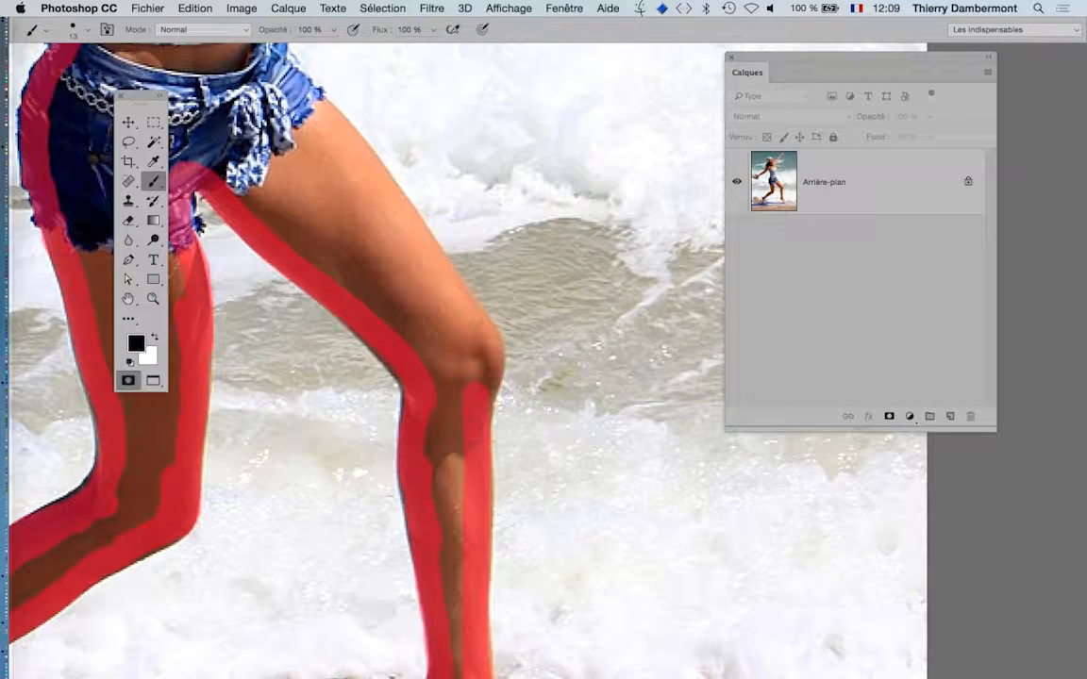
mouse_move(451, 328)
mouse_down()
mouse_move(373, 178)
mouse_move(275, 93)
mouse_up()
Paint the mask along the front edge of the shorts and striped top, up to the shoulder strap.
drag(326, 141, 487, 524)
mouse_move(443, 472)
mouse_down()
mouse_move(387, 386)
mouse_move(368, 294)
mouse_move(368, 142)
mouse_up()
mouse_move(415, 264)
mouse_down()
mouse_move(457, 376)
mouse_move(487, 566)
mouse_up()
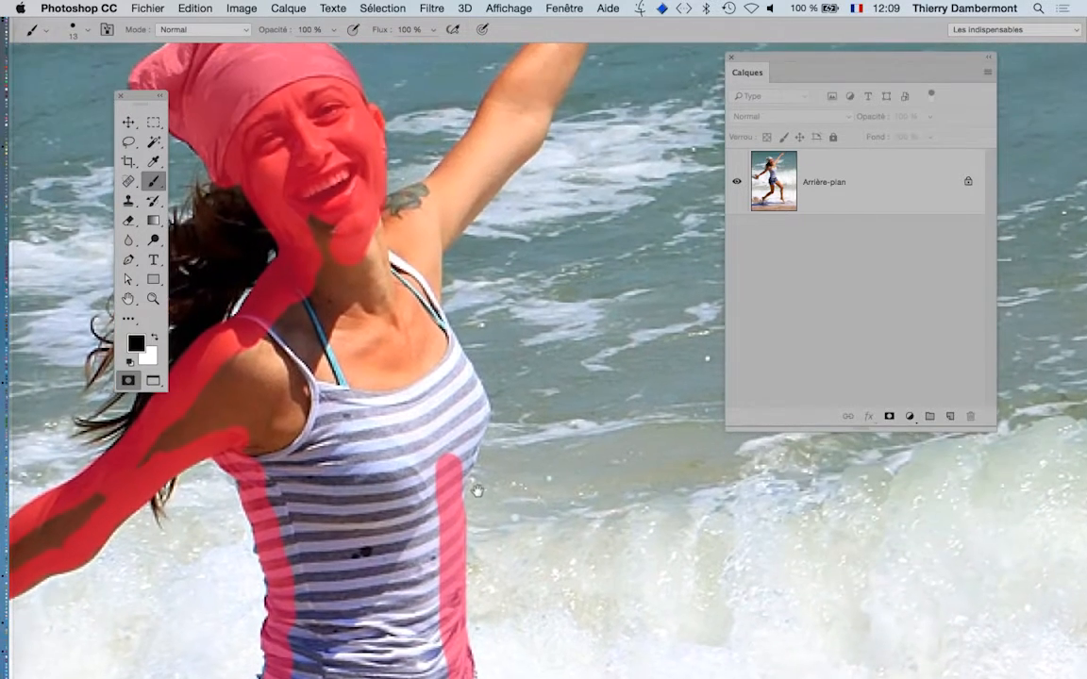
mouse_move(443, 510)
mouse_down()
mouse_move(458, 462)
mouse_move(445, 377)
mouse_move(404, 266)
mouse_up()
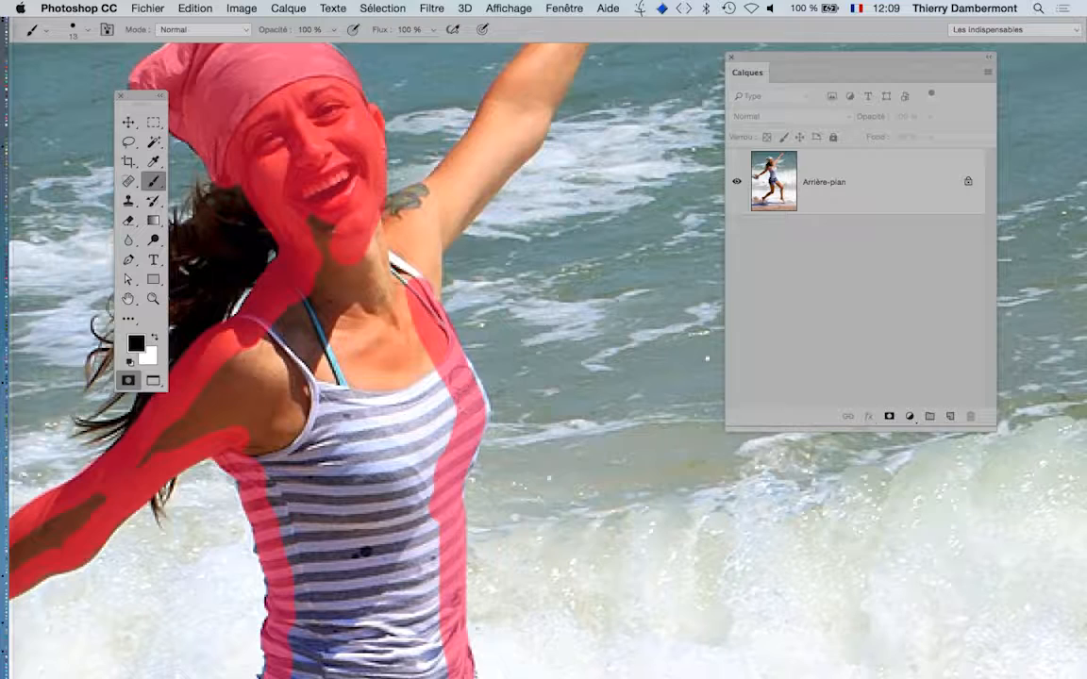
Paint the mask along the raised arm and hand, switching briefly to white for touch-ups and reducing the brush to 9 px.
scroll(446, 479, up, 5)
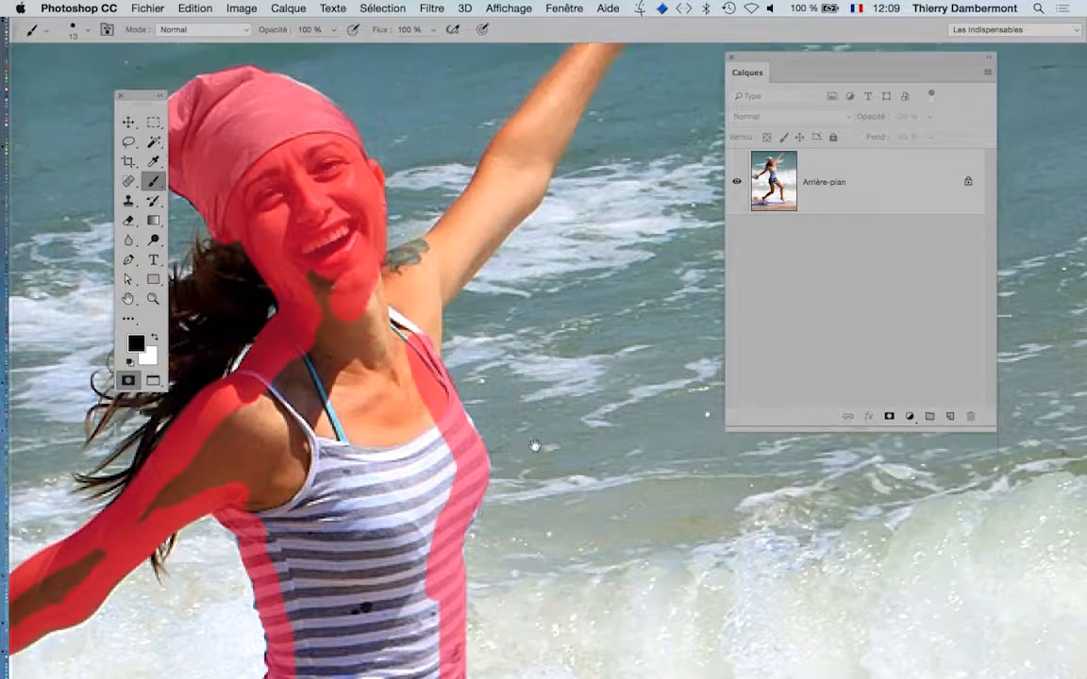
drag(424, 430, 419, 395)
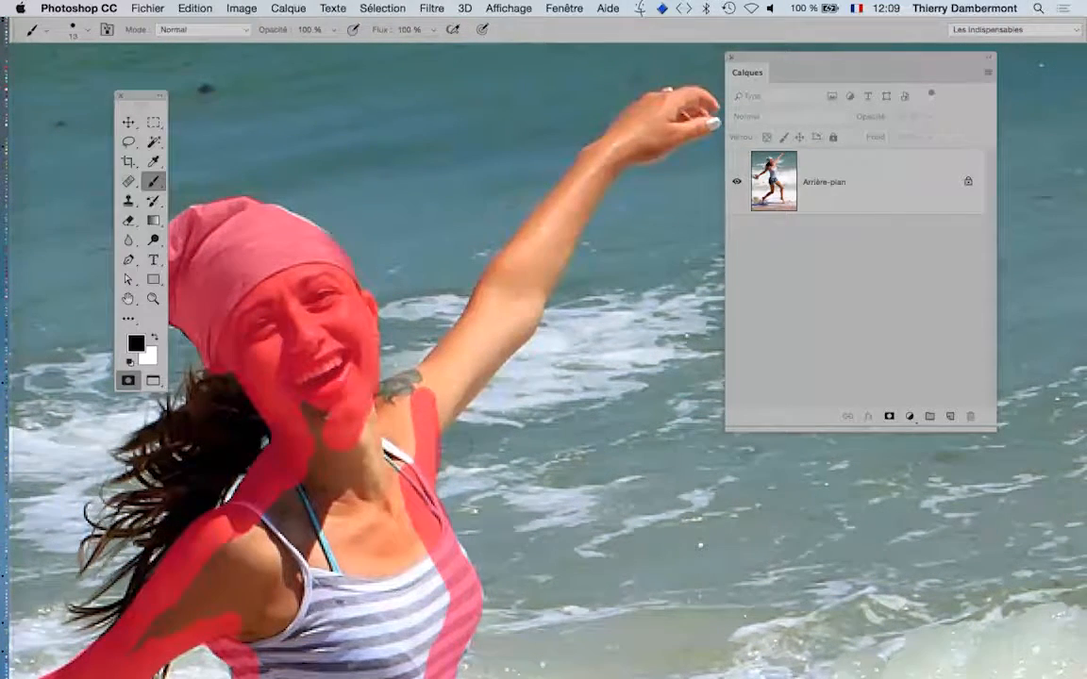
key(x)
mouse_move(448, 455)
mouse_down()
mouse_move(444, 506)
mouse_move(393, 541)
mouse_move(345, 504)
mouse_move(438, 392)
mouse_move(453, 349)
mouse_move(386, 514)
mouse_move(359, 514)
mouse_move(382, 454)
mouse_move(434, 390)
mouse_move(518, 361)
mouse_move(518, 333)
mouse_move(463, 342)
mouse_move(410, 389)
mouse_move(361, 463)
mouse_move(307, 462)
mouse_move(218, 563)
mouse_move(201, 561)
mouse_move(259, 495)
mouse_up()
key(x)
mouse_move(292, 539)
mouse_down()
mouse_move(282, 452)
mouse_move(300, 432)
mouse_move(364, 451)
mouse_up()
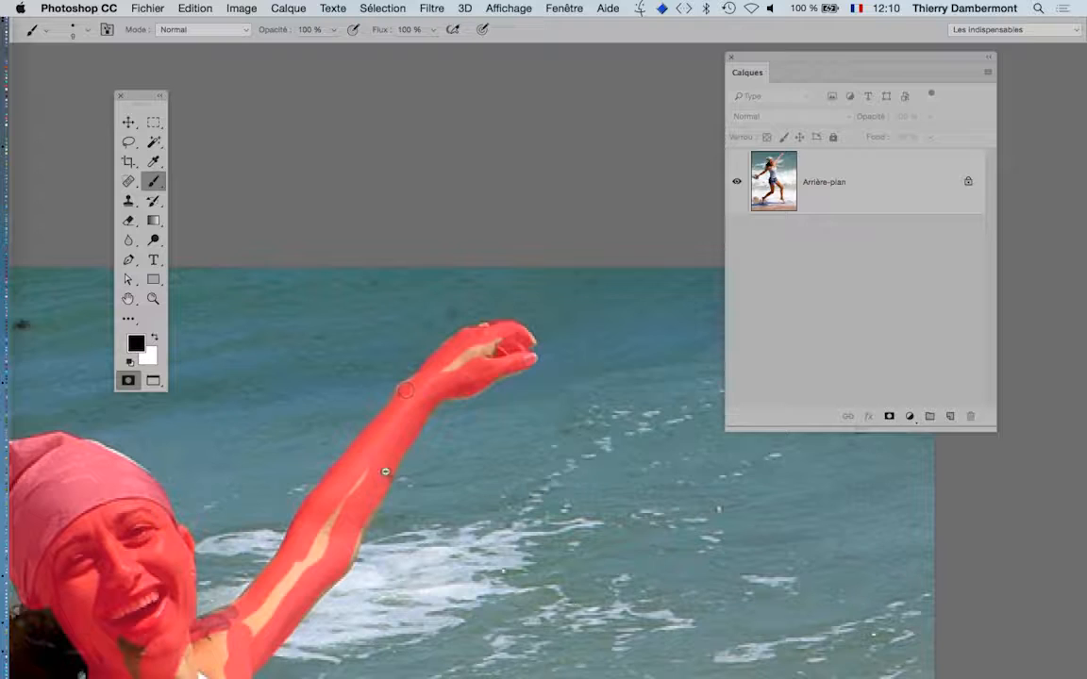
Zoom out to the whole photo to review the mask painted over the woman.
alt+click(352, 544)
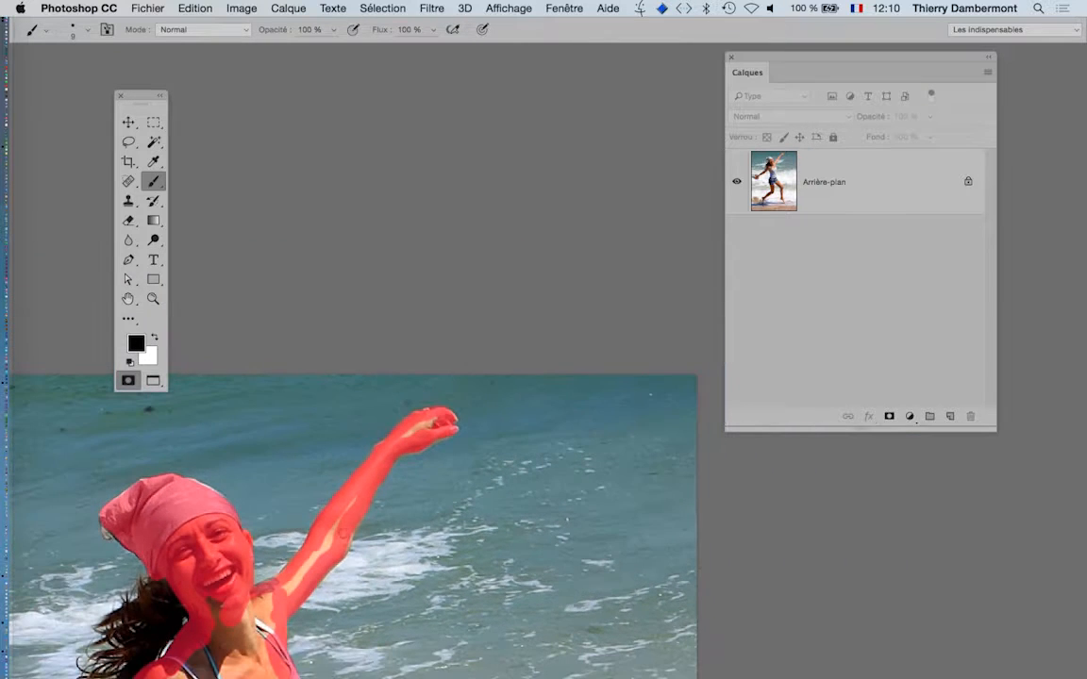
alt+click(380, 524)
alt+click(380, 524)
drag(382, 579, 437, 297)
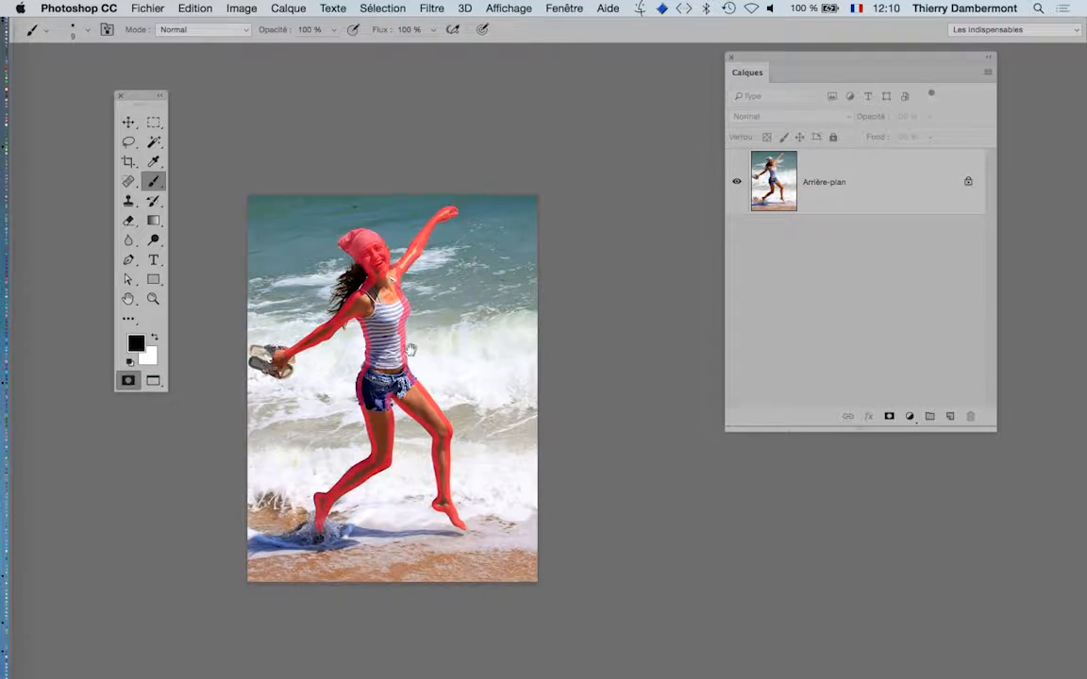
Paint the mask around the edge of the lowered hand holding the sandals.
ctrl+click(255, 330)
ctrl+click(252, 330)
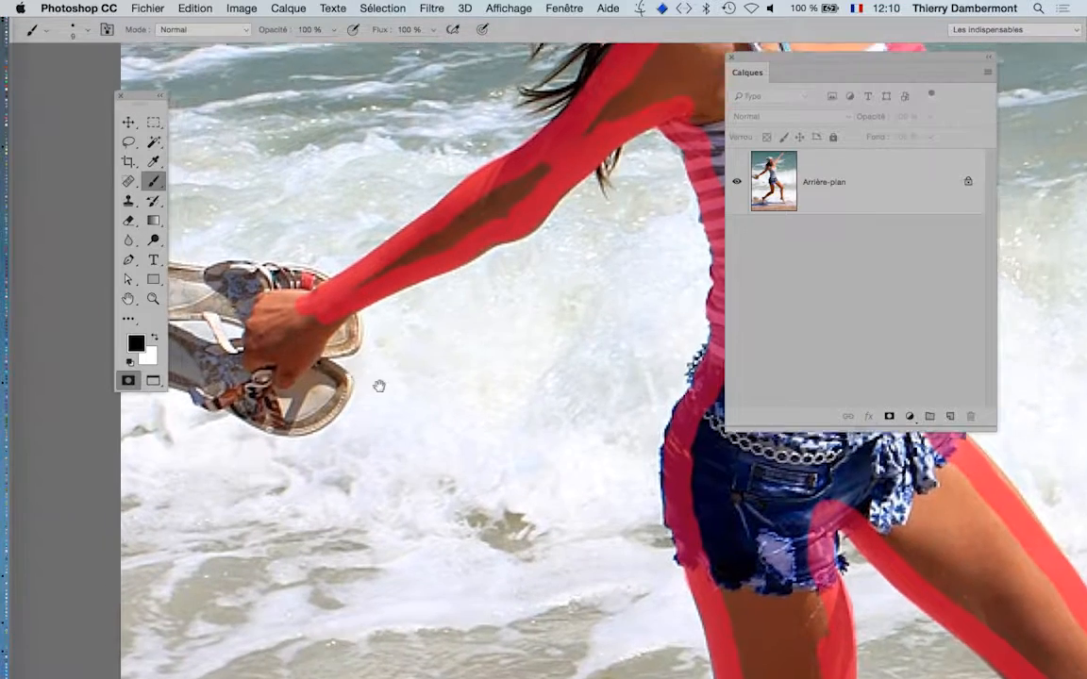
drag(378, 386, 493, 433)
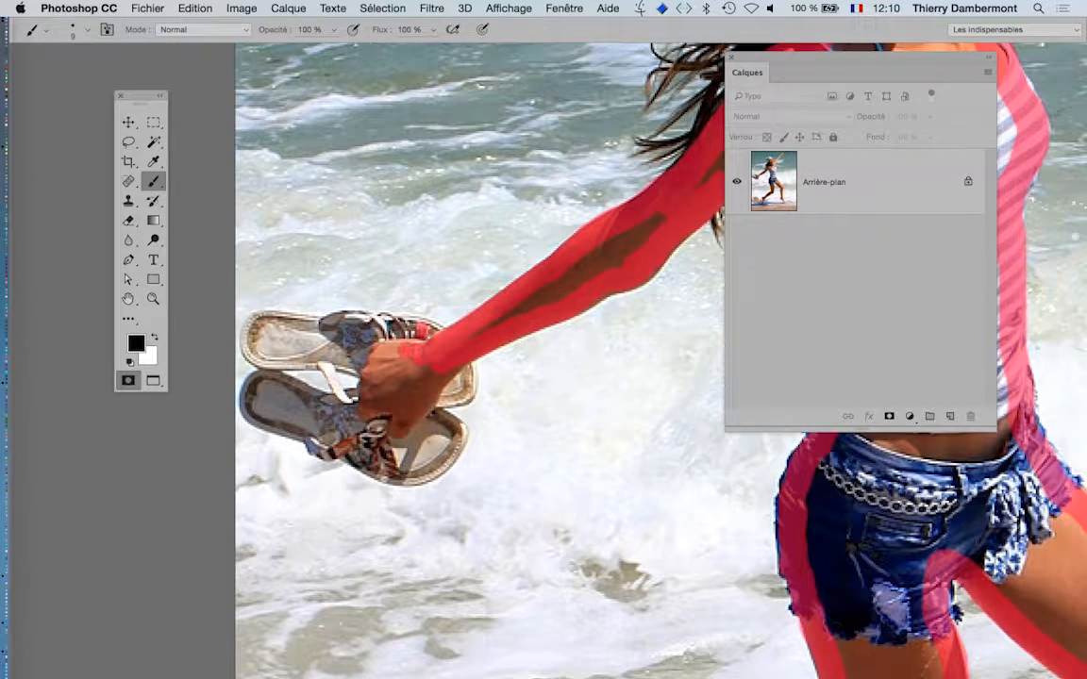
click(386, 351)
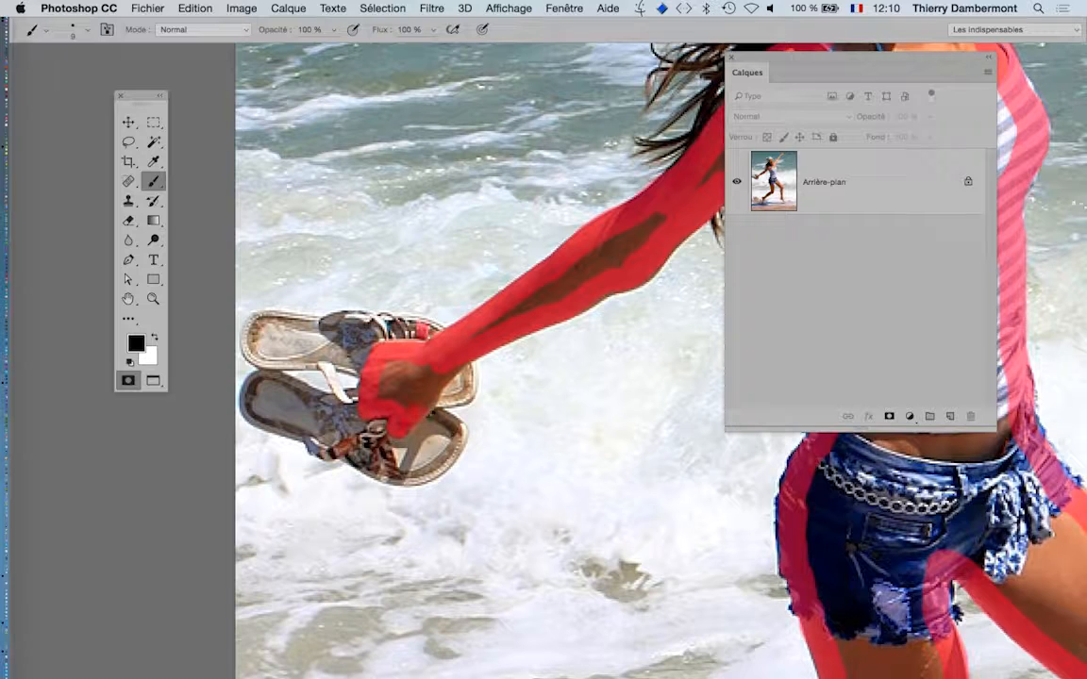
alt+click(521, 405)
alt+click(533, 415)
alt+click(607, 476)
drag(643, 500, 543, 478)
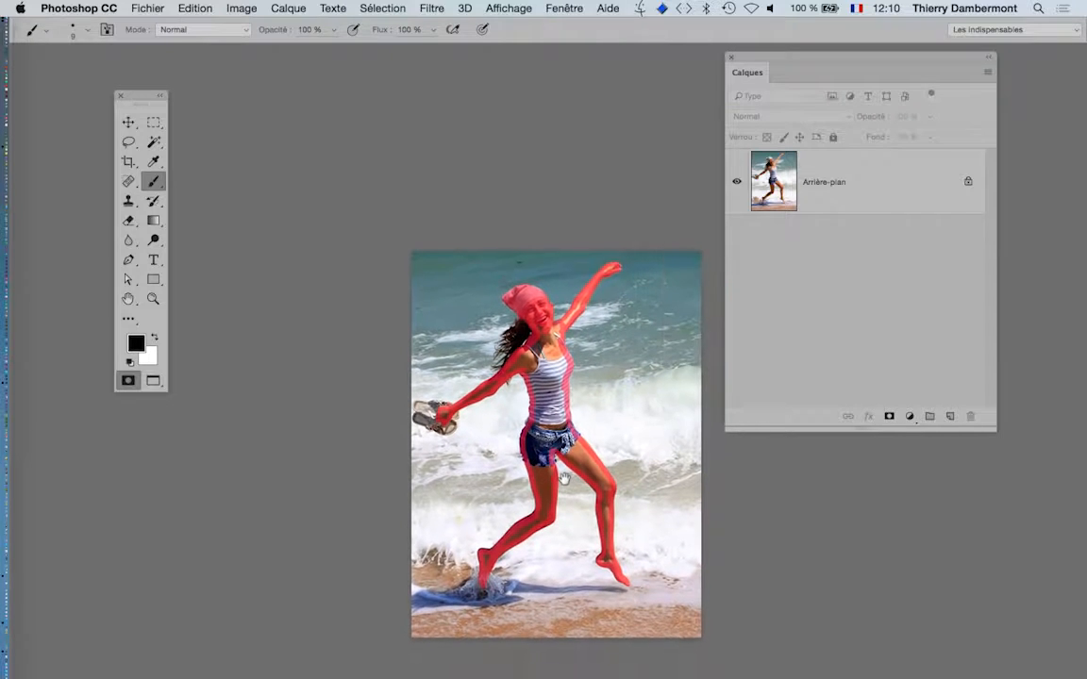
Save the document as a Photoshop file named Happy-Girl-02.psd in the puppet folder.
click(149, 8)
click(193, 160)
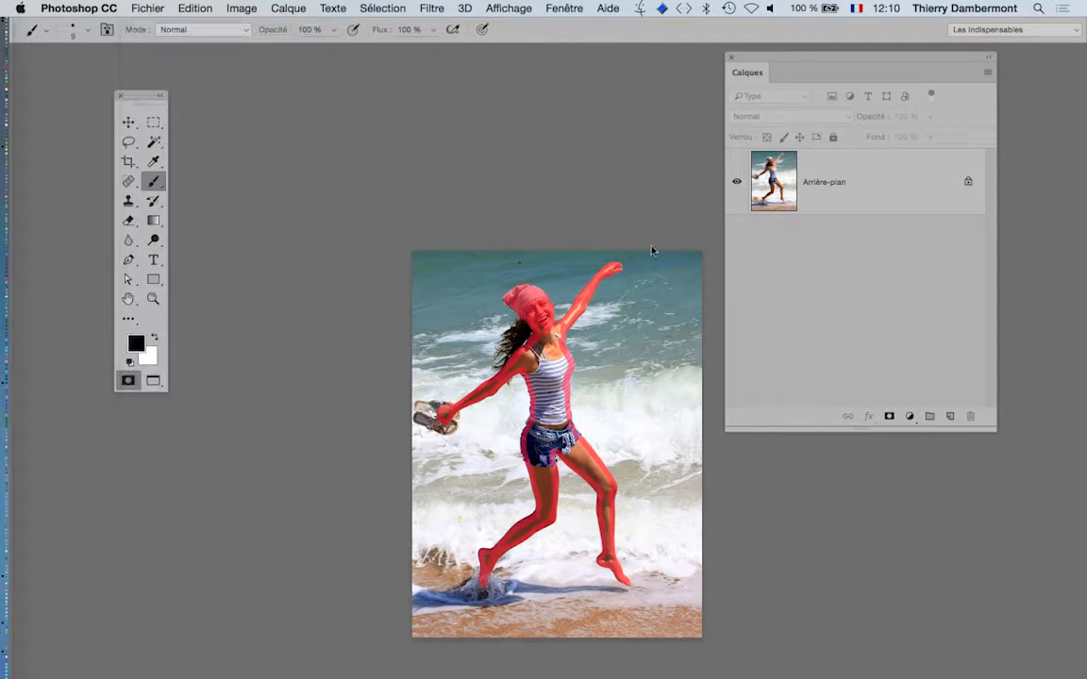
drag(645, 61, 538, 61)
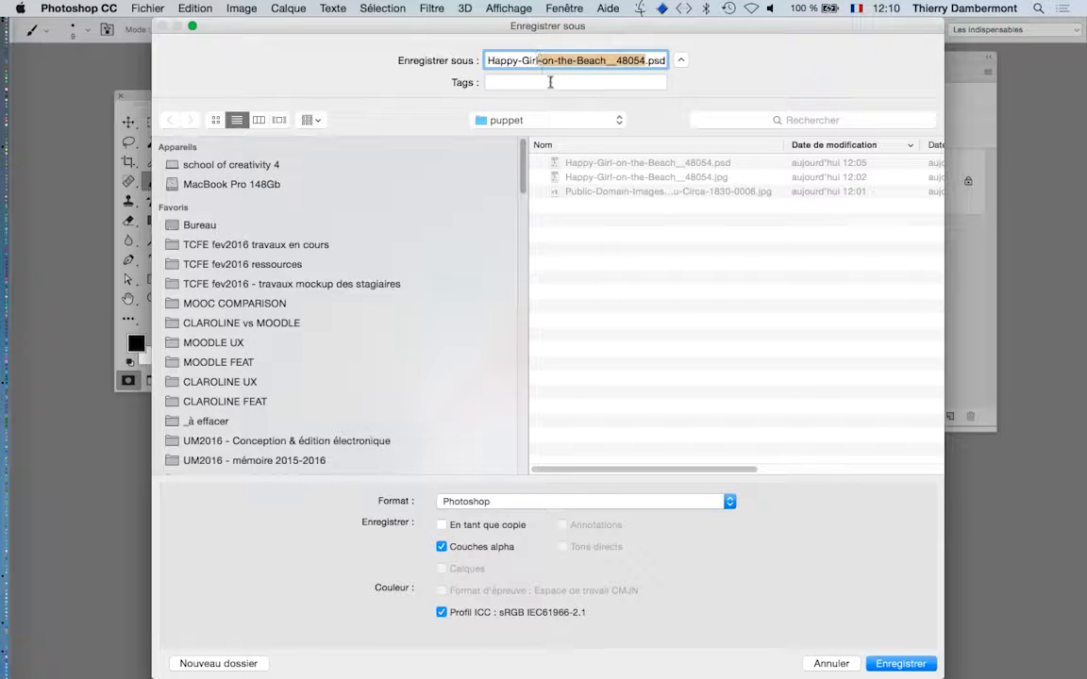
key(BackSpace)
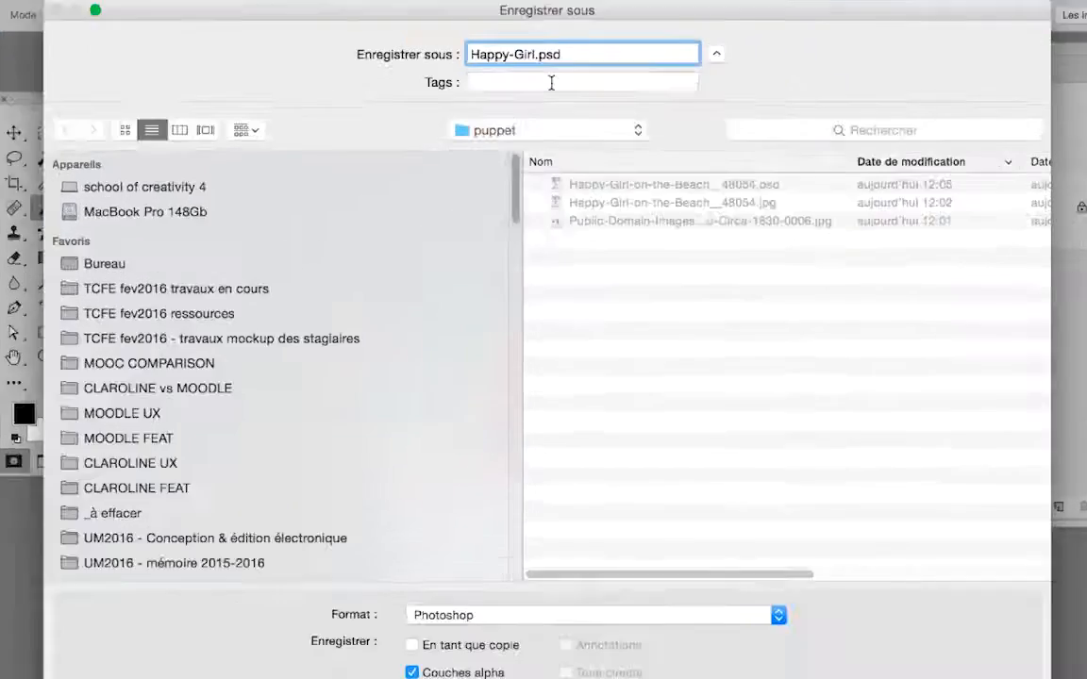
text(-02)
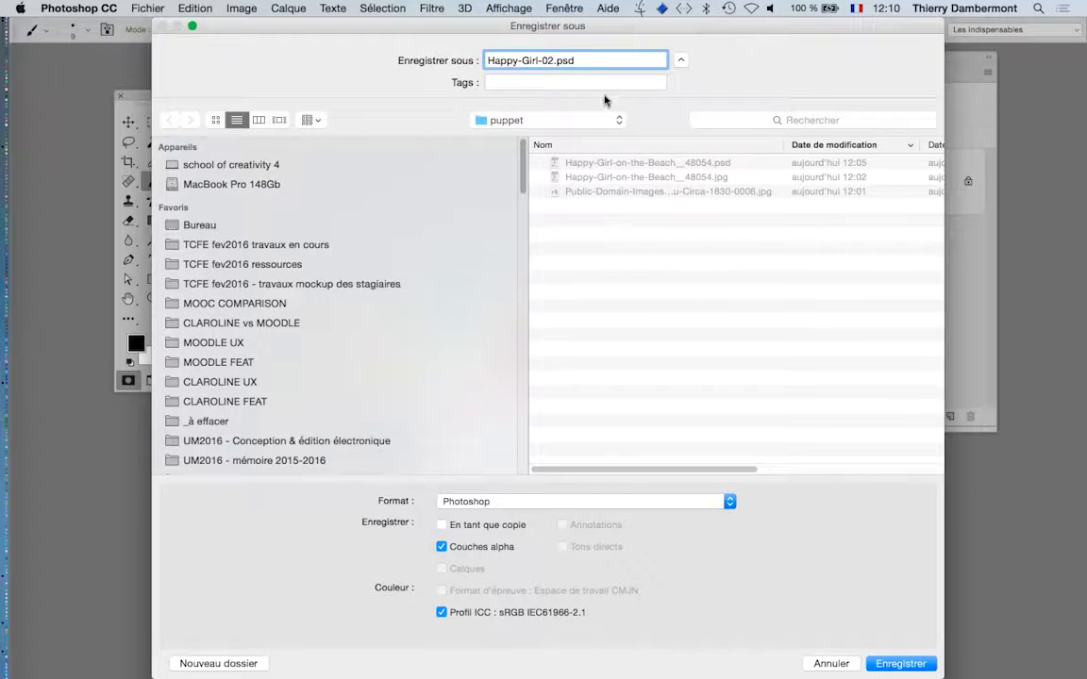
click(898, 663)
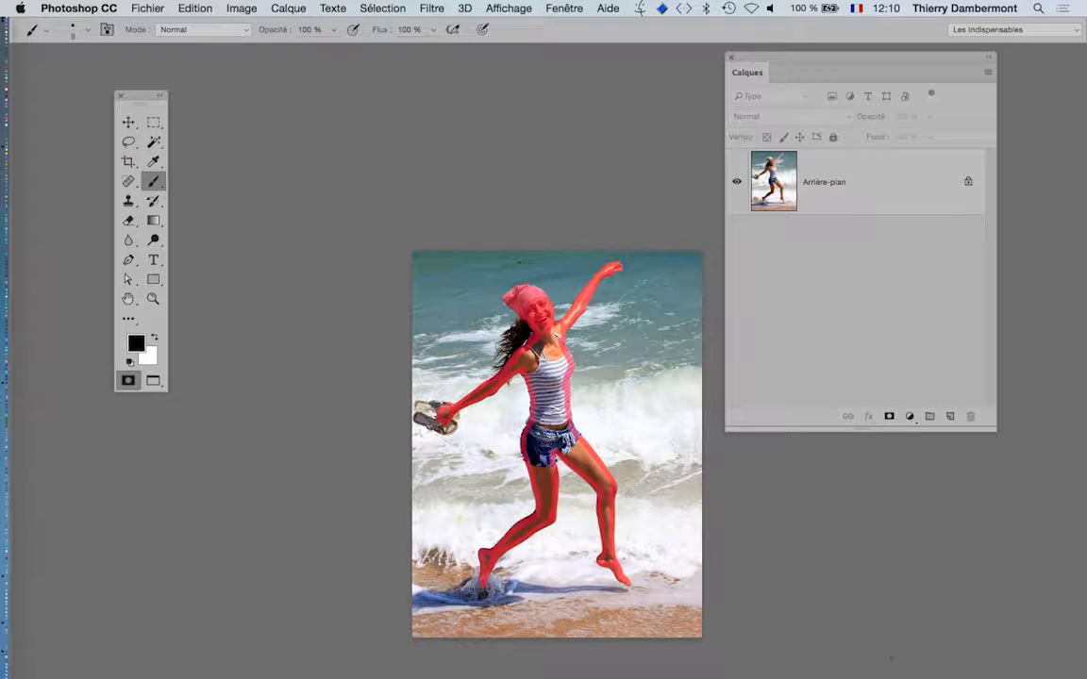
Display the channels (Couches) in a separate floating panel, enlarged to show the whole list down to Masque.
drag(672, 533, 641, 454)
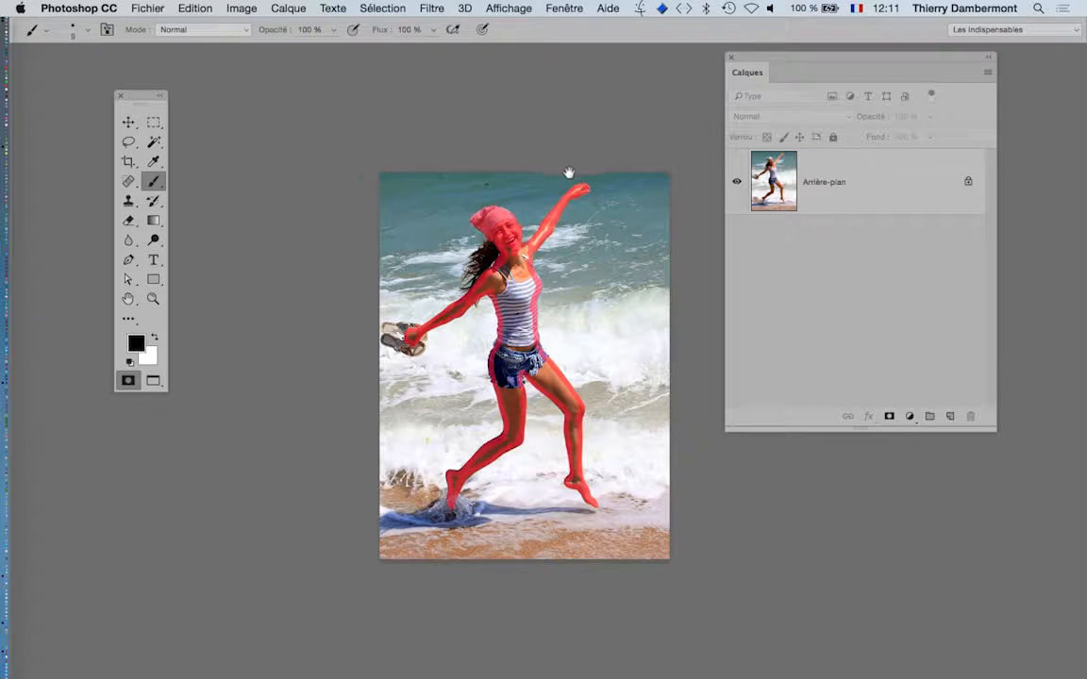
drag(569, 173, 424, 97)
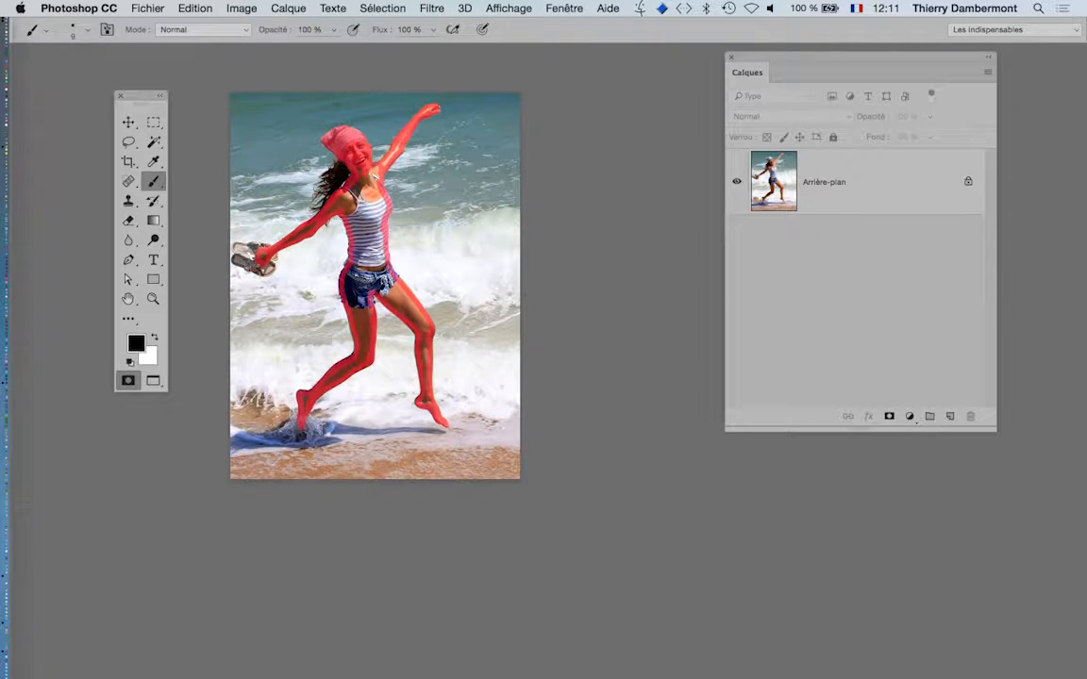
drag(354, 199, 348, 242)
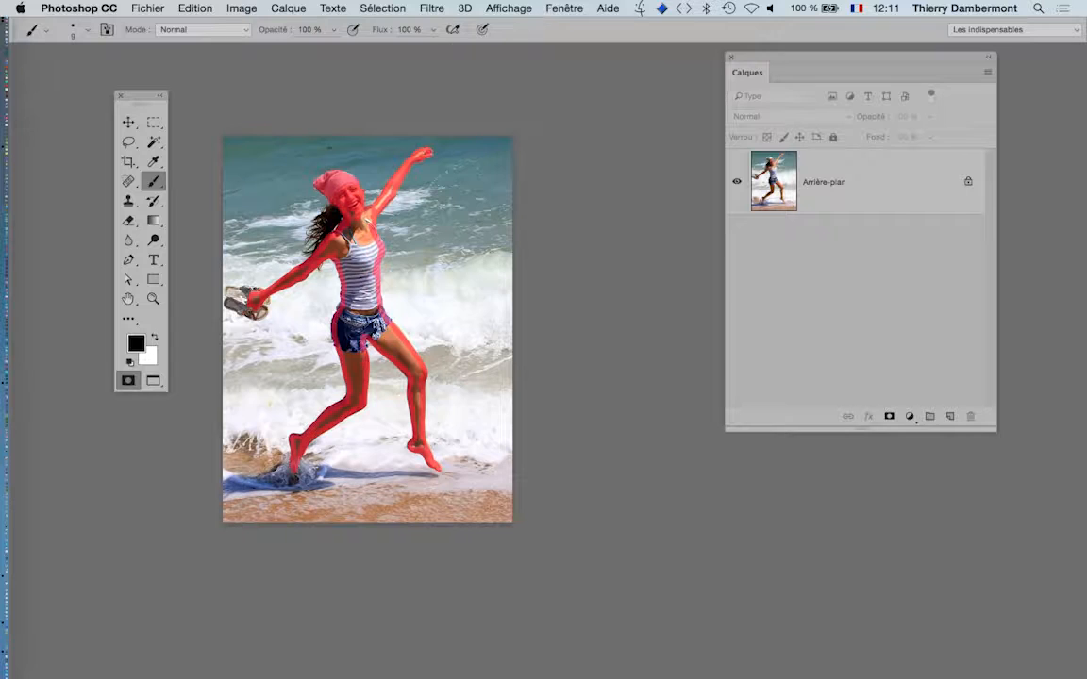
click(575, 8)
click(603, 229)
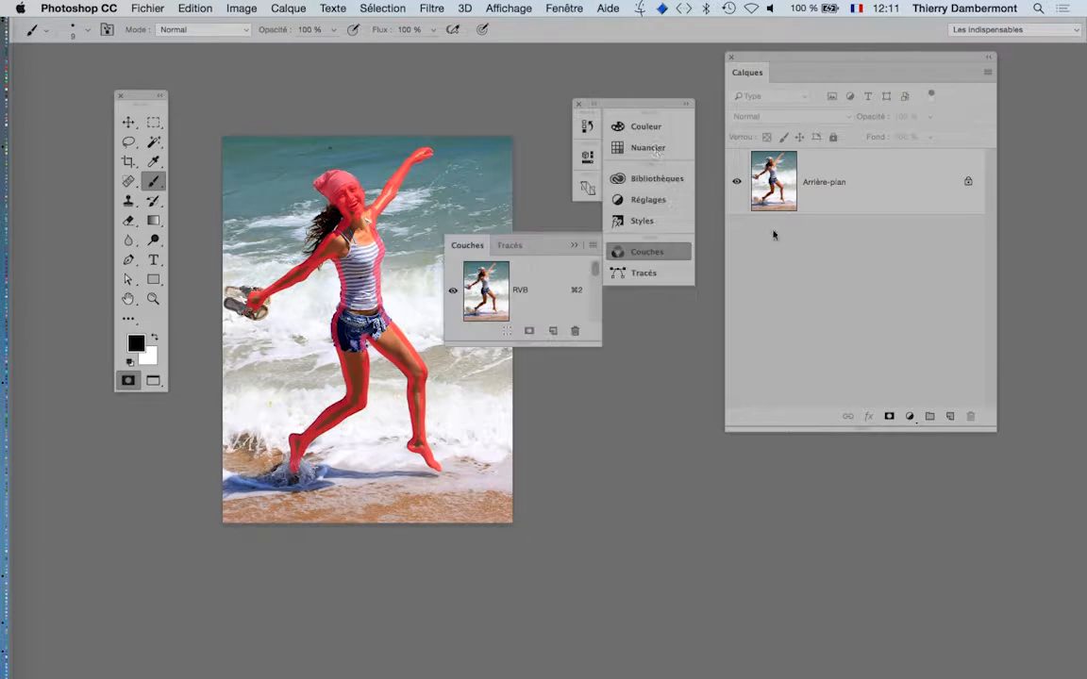
drag(462, 247, 557, 66)
click(579, 103)
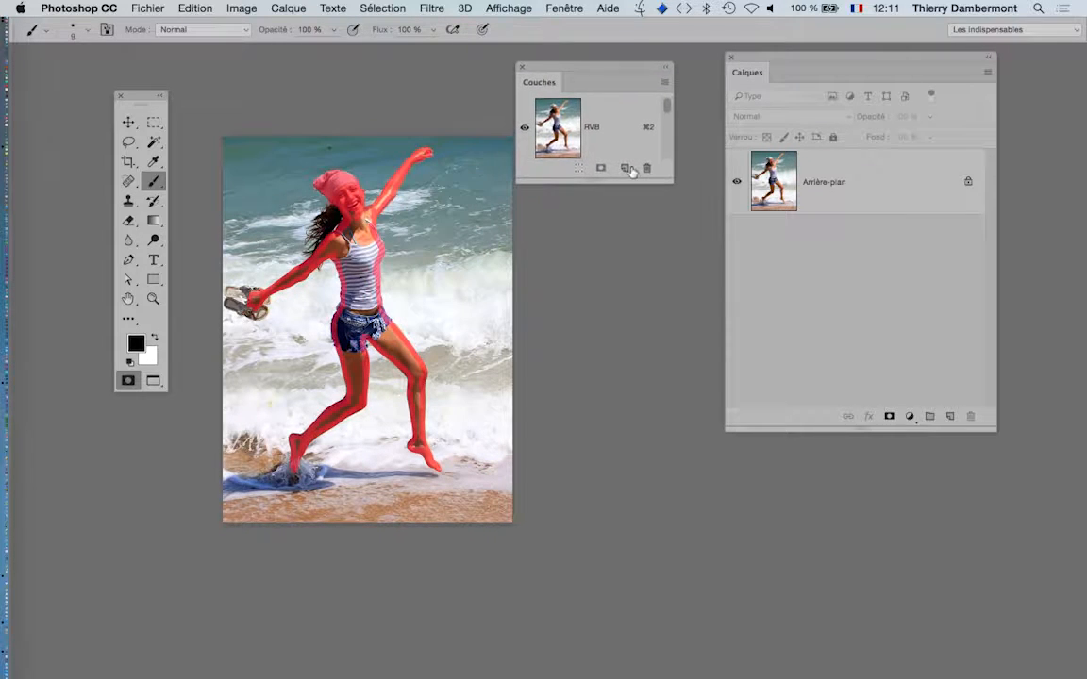
drag(664, 167, 710, 505)
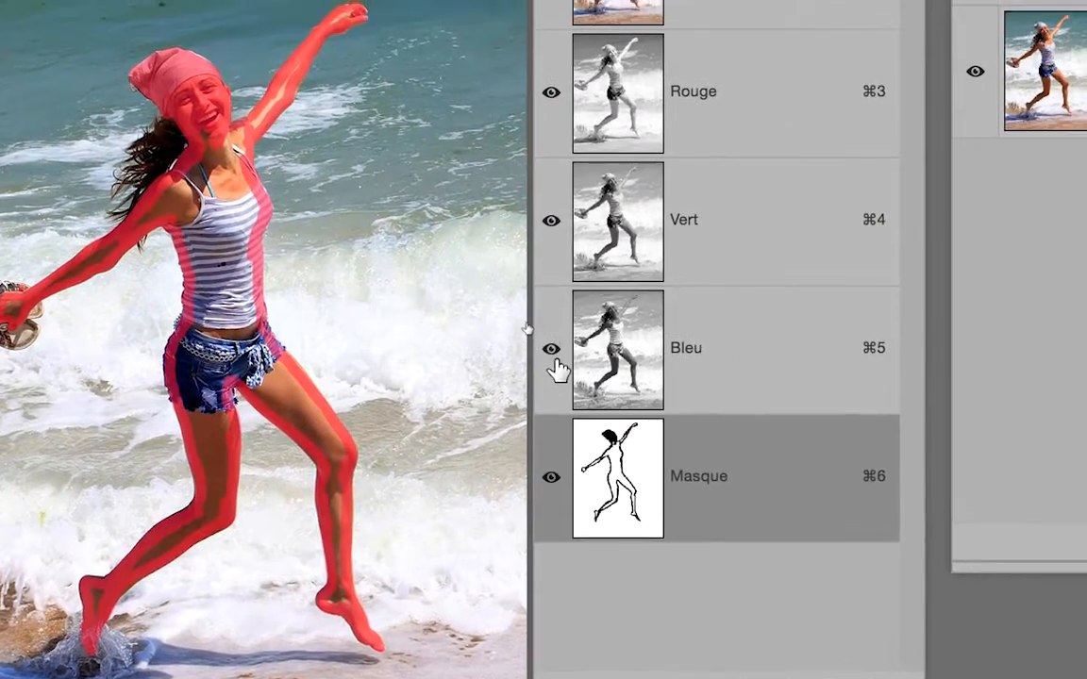
Hide the RVB, Rouge, Vert and Bleu channels to display Masque alone, and rearrange the channel list and tools around the figure.
drag(556, 361, 551, 102)
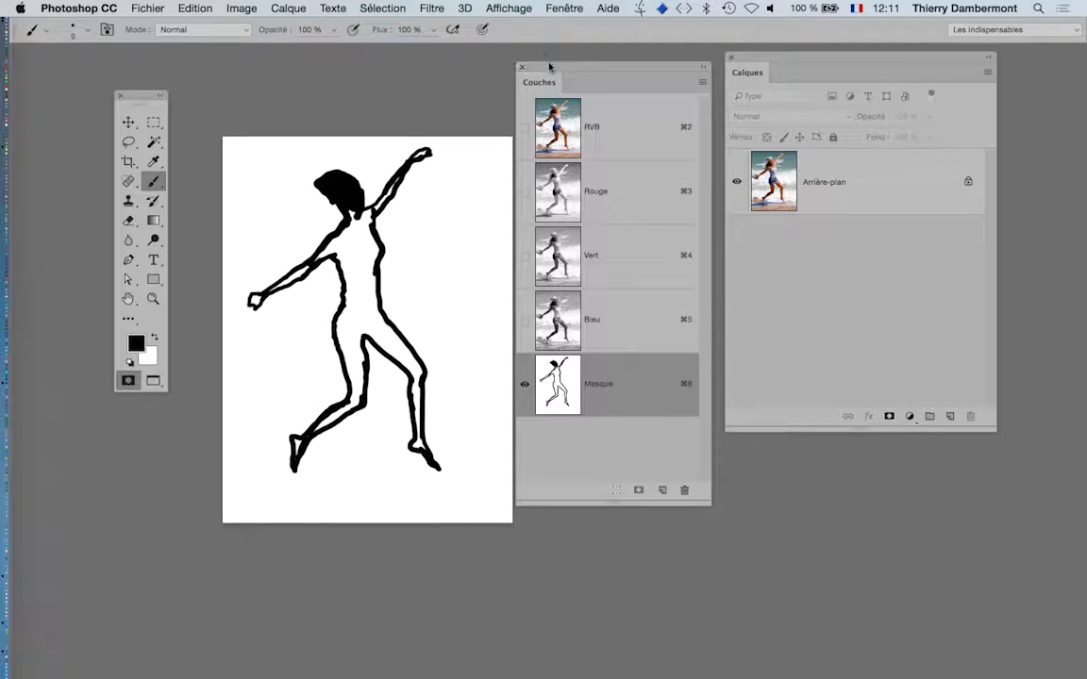
drag(548, 66, 628, 241)
drag(149, 98, 110, 78)
scroll(411, 241, up, 3)
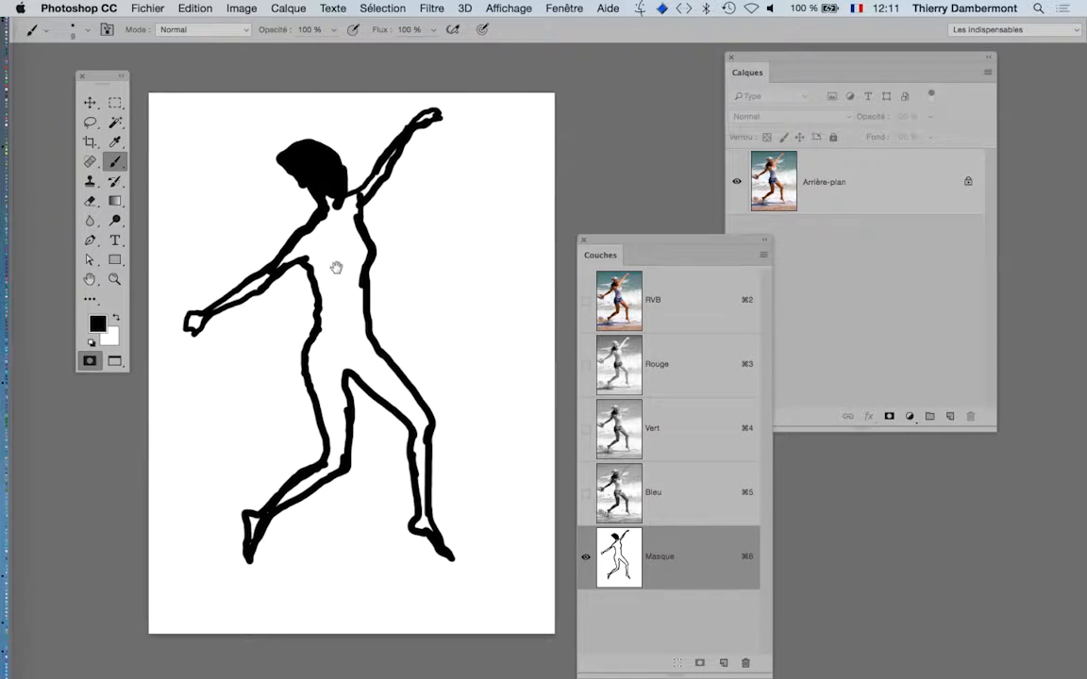
drag(337, 266, 366, 267)
Select the white area inside the body outline with the Magic Wand and expand the selection by 5 pixels.
click(115, 128)
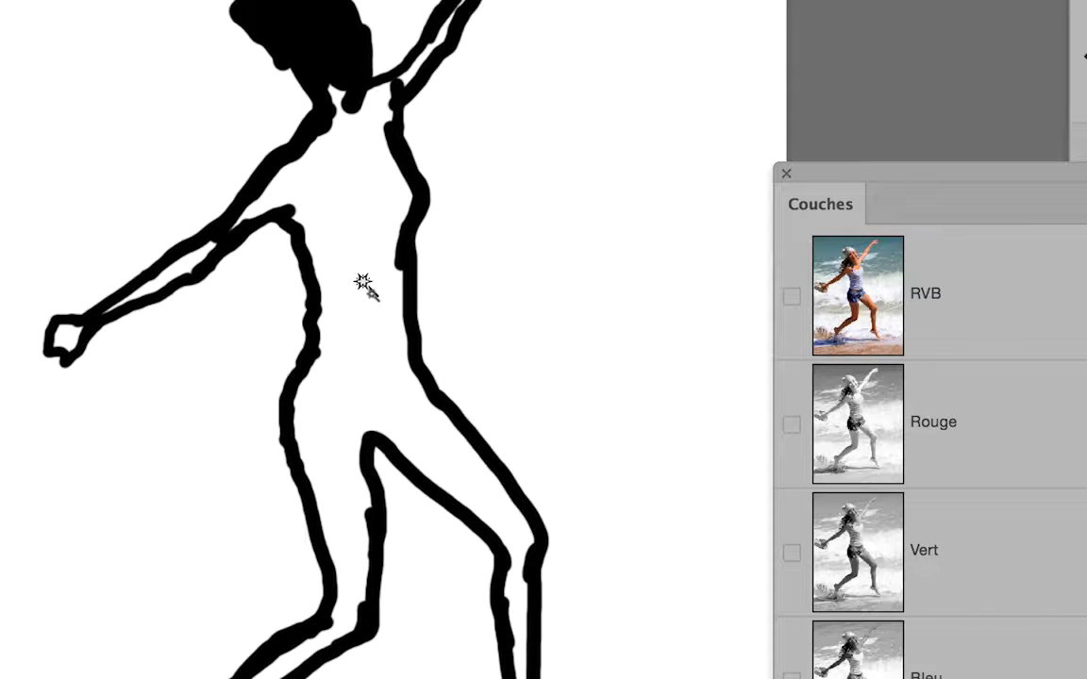
click(362, 282)
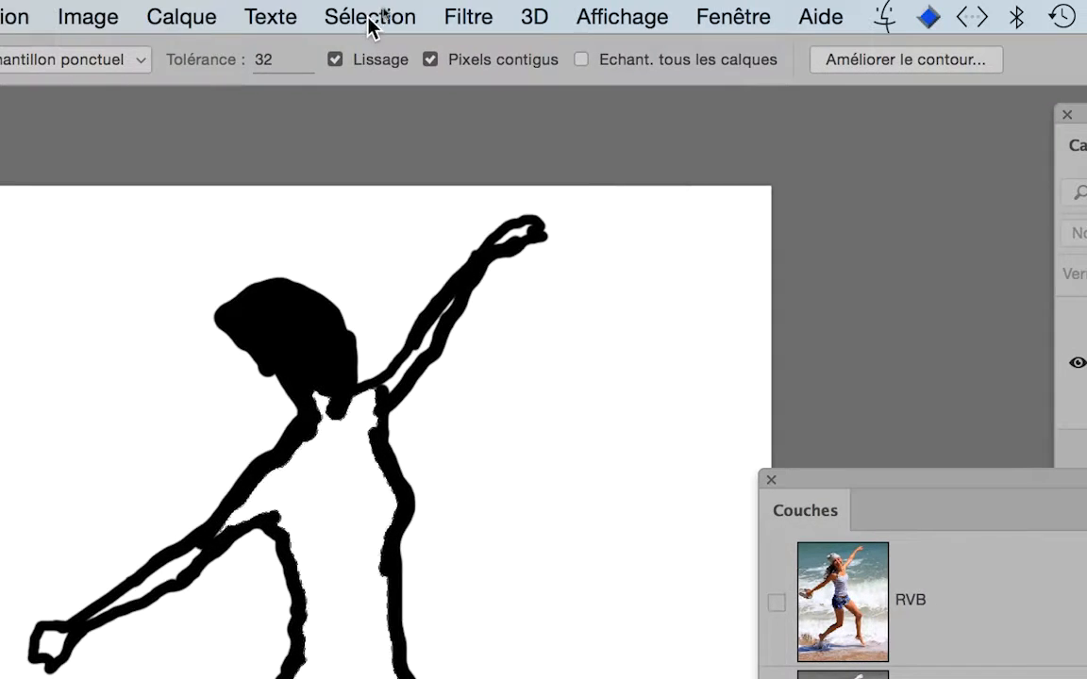
click(369, 24)
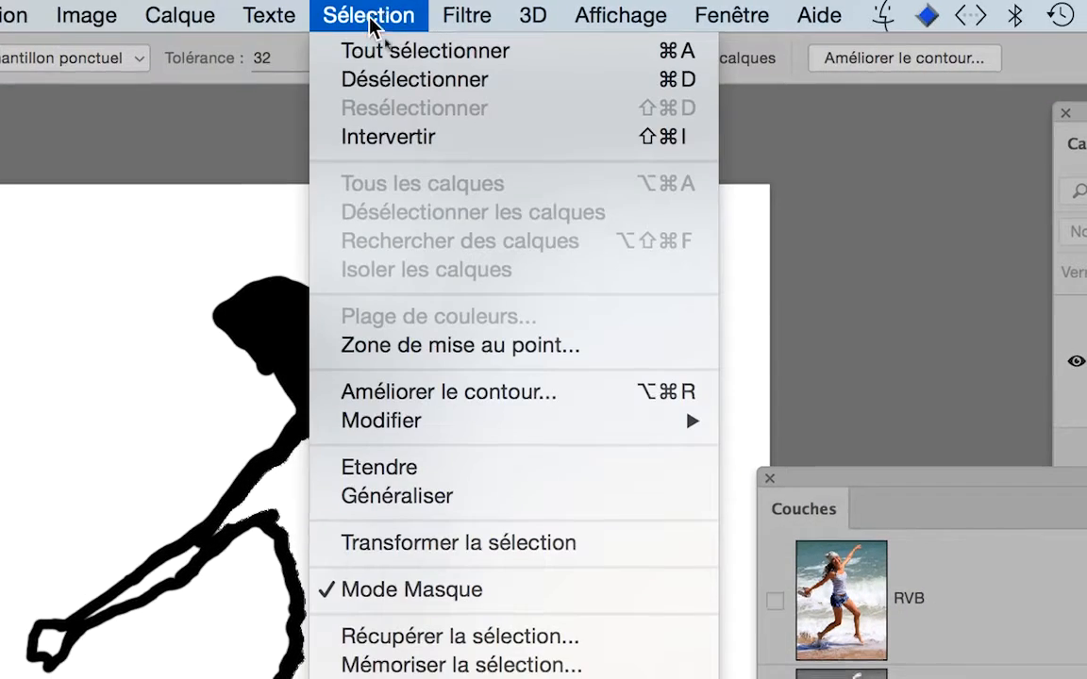
mouse_move(378, 158)
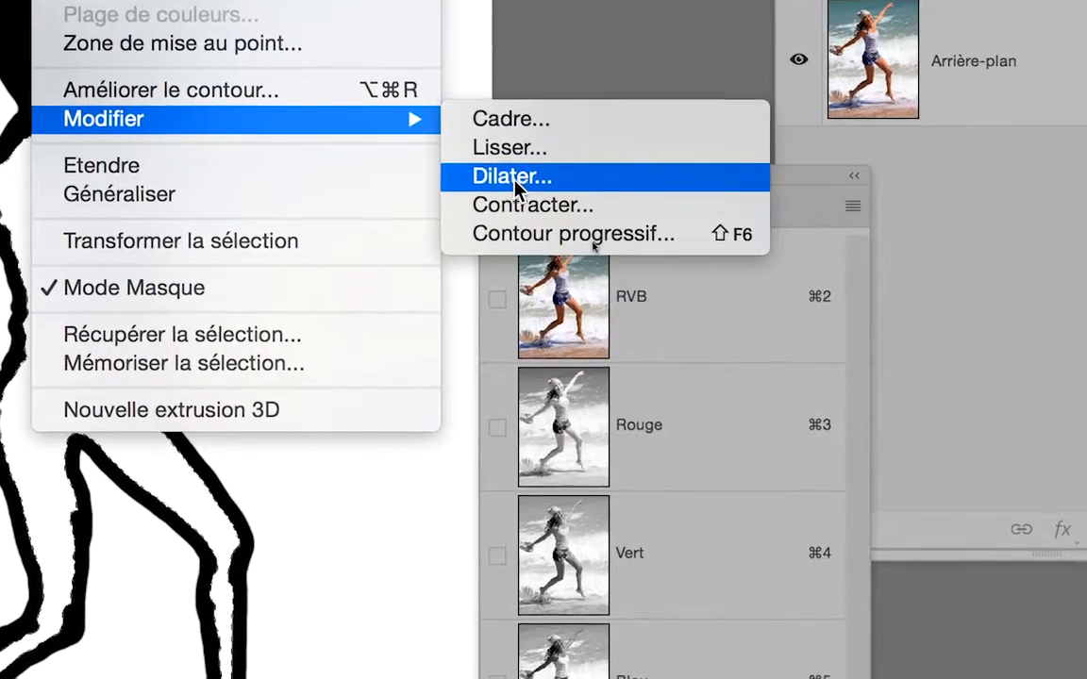
click(514, 184)
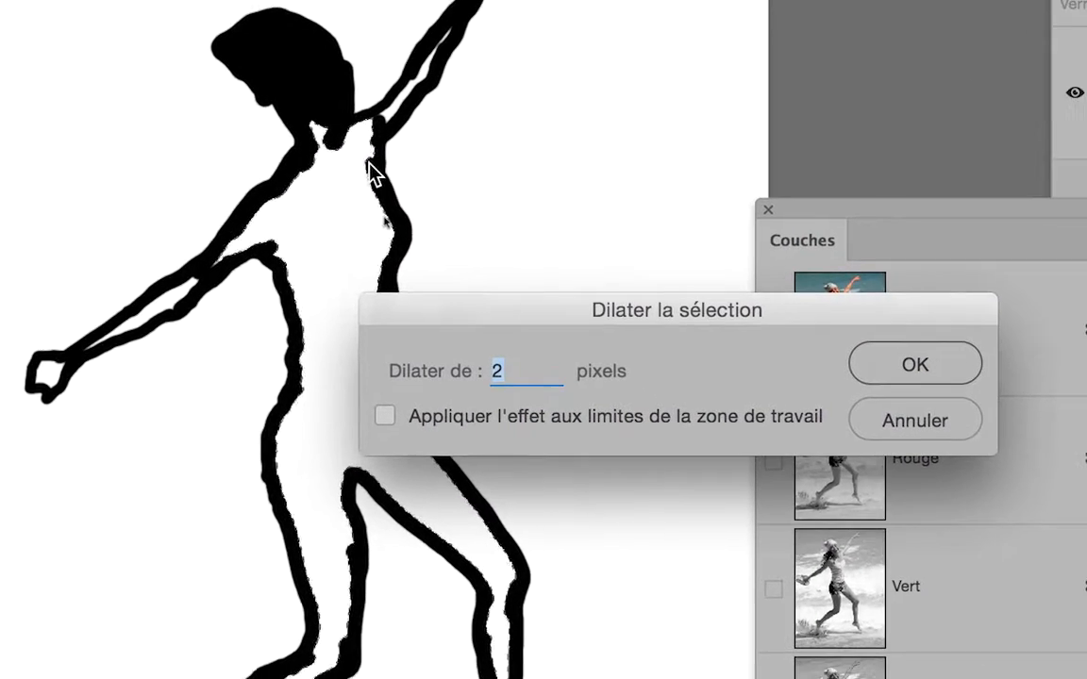
scroll(328, 57, up, 5)
scroll(366, 162, up, 5)
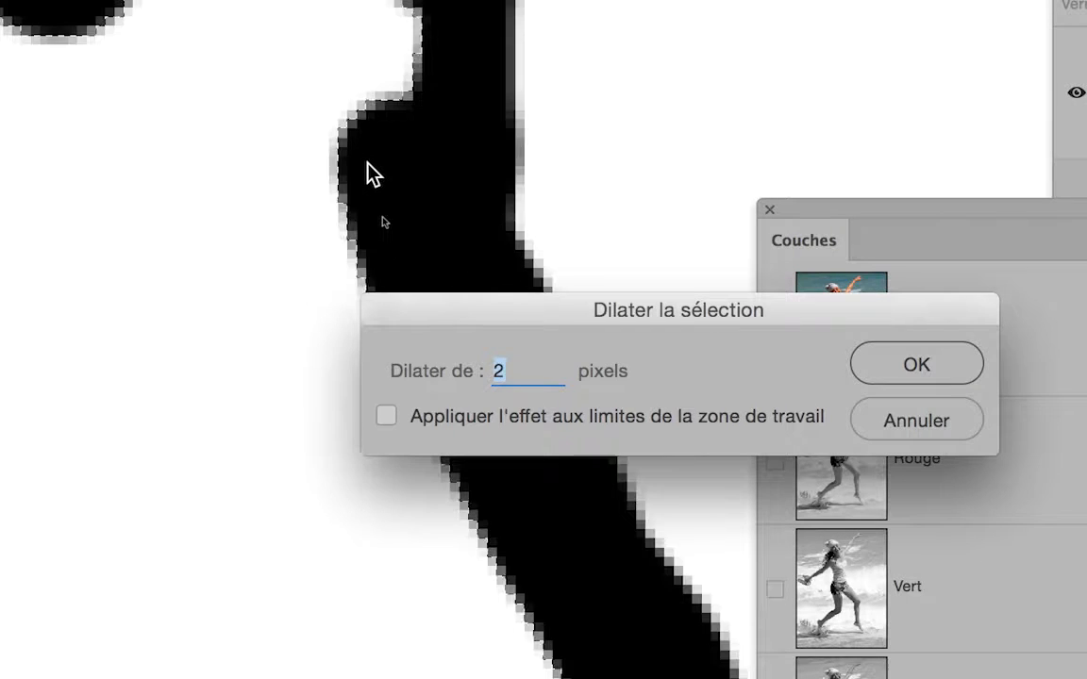
scroll(362, 149, up, 5)
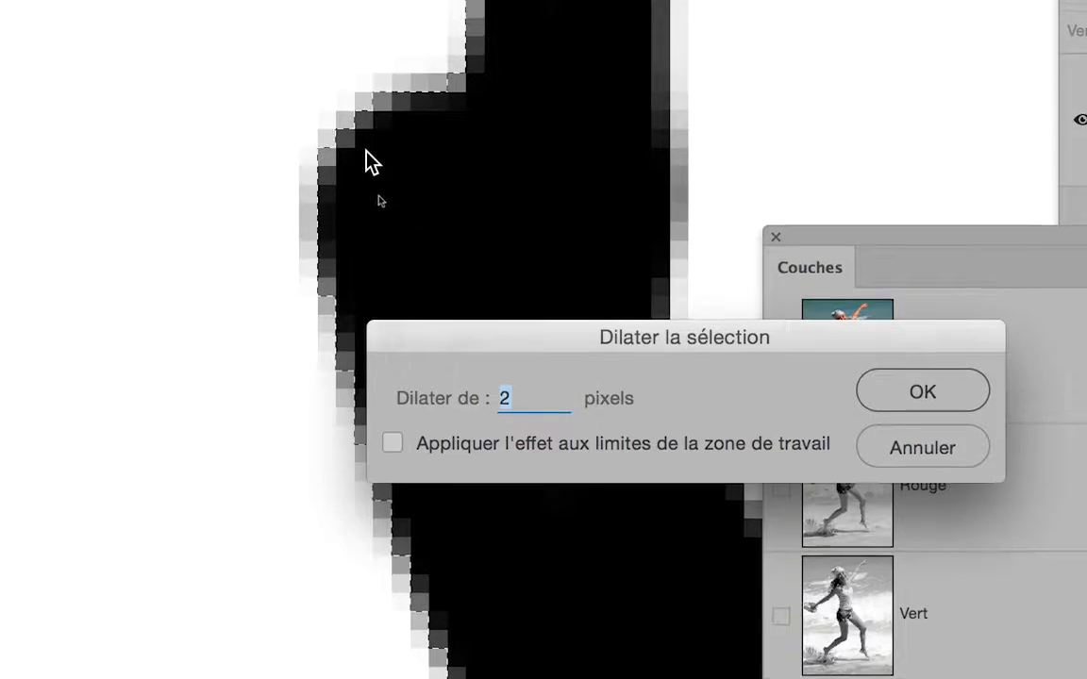
scroll(368, 160, down, 3)
scroll(362, 149, down, 3)
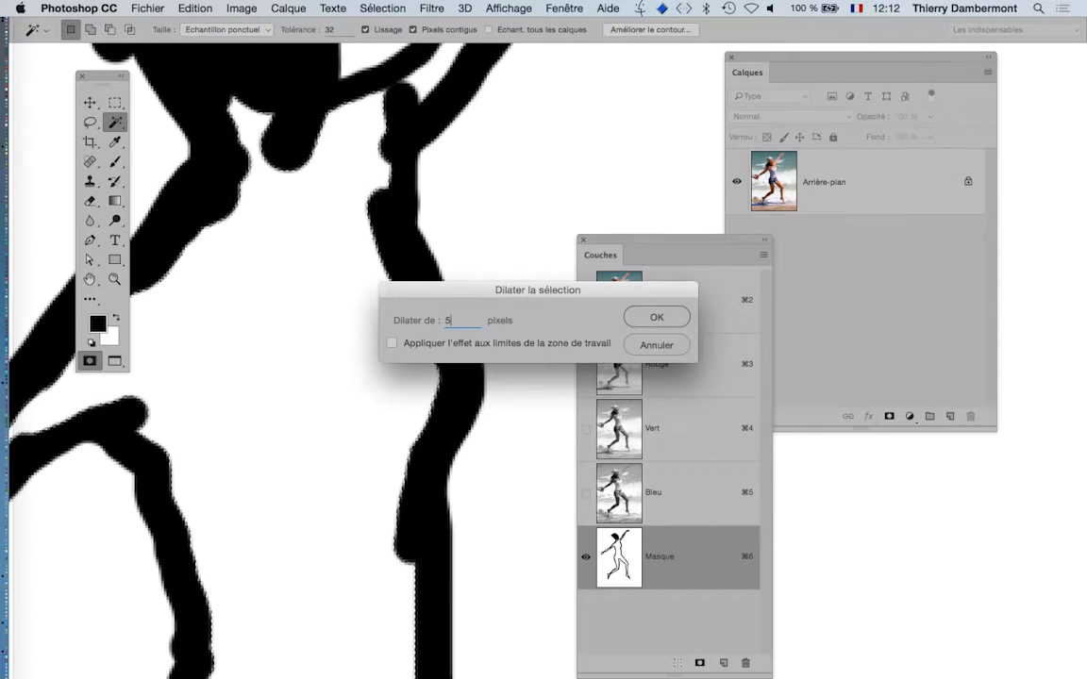
key(Return)
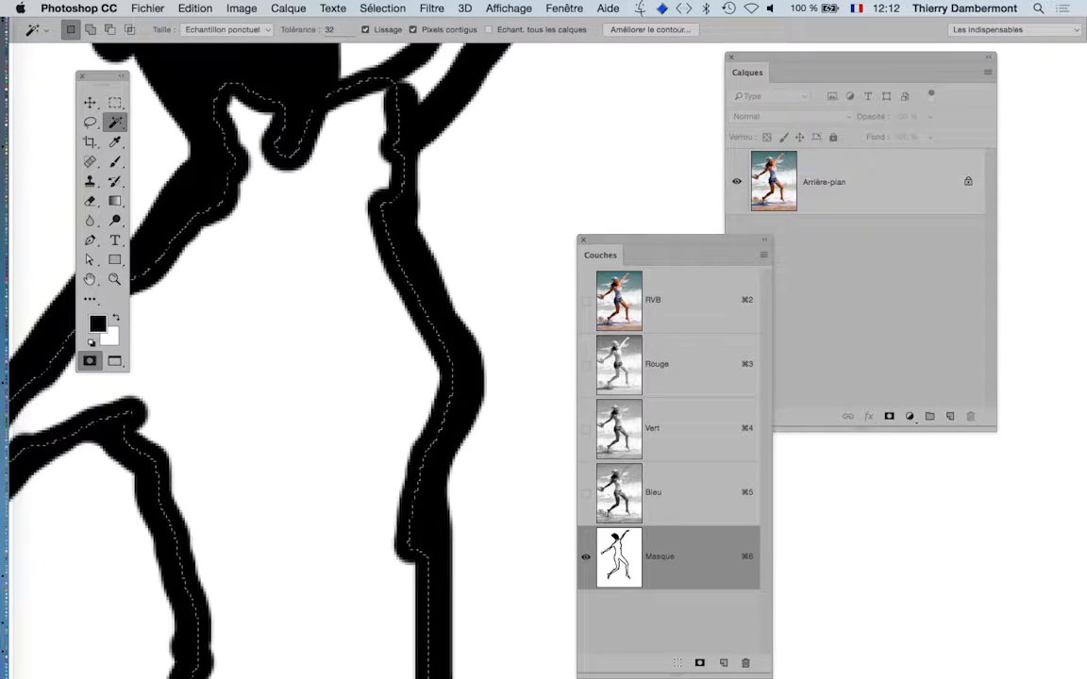
Fill the selected body interior with black (Noir) in Normal mode at 100% opacity, and deselect it.
scroll(406, 272, down, 2)
drag(404, 271, 545, 241)
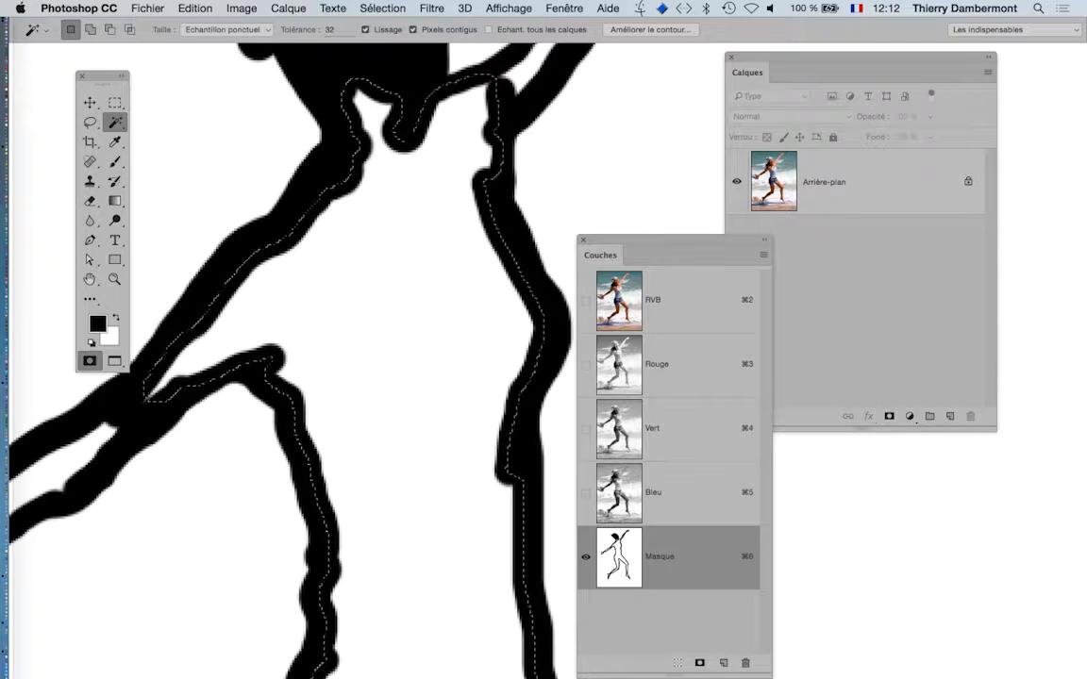
click(195, 8)
click(213, 234)
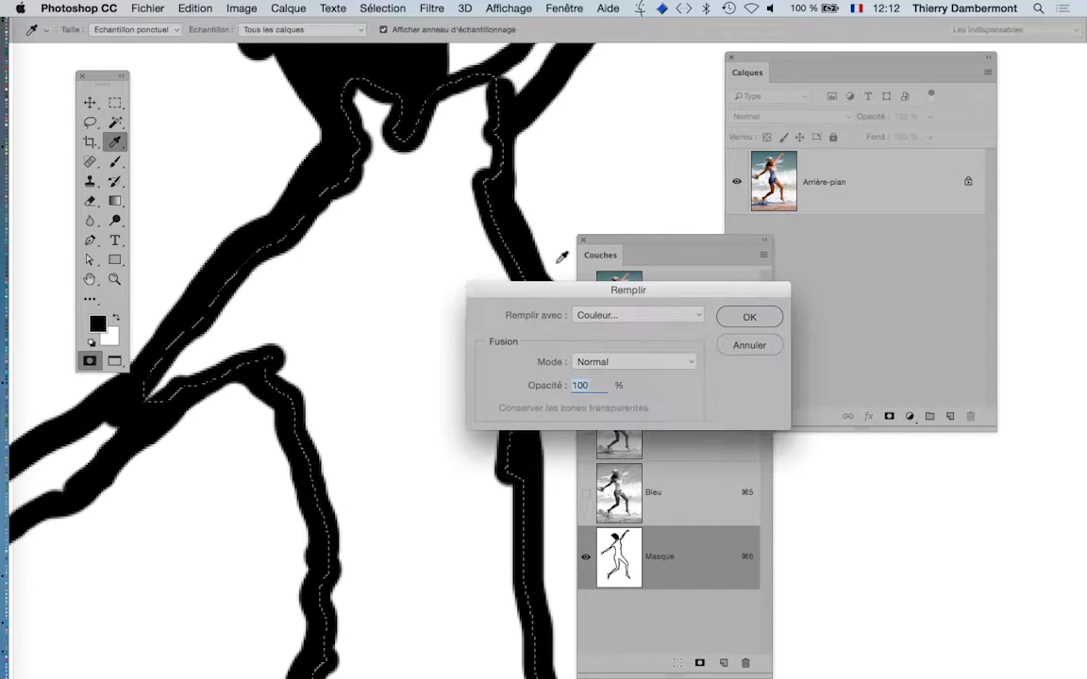
click(606, 316)
click(611, 383)
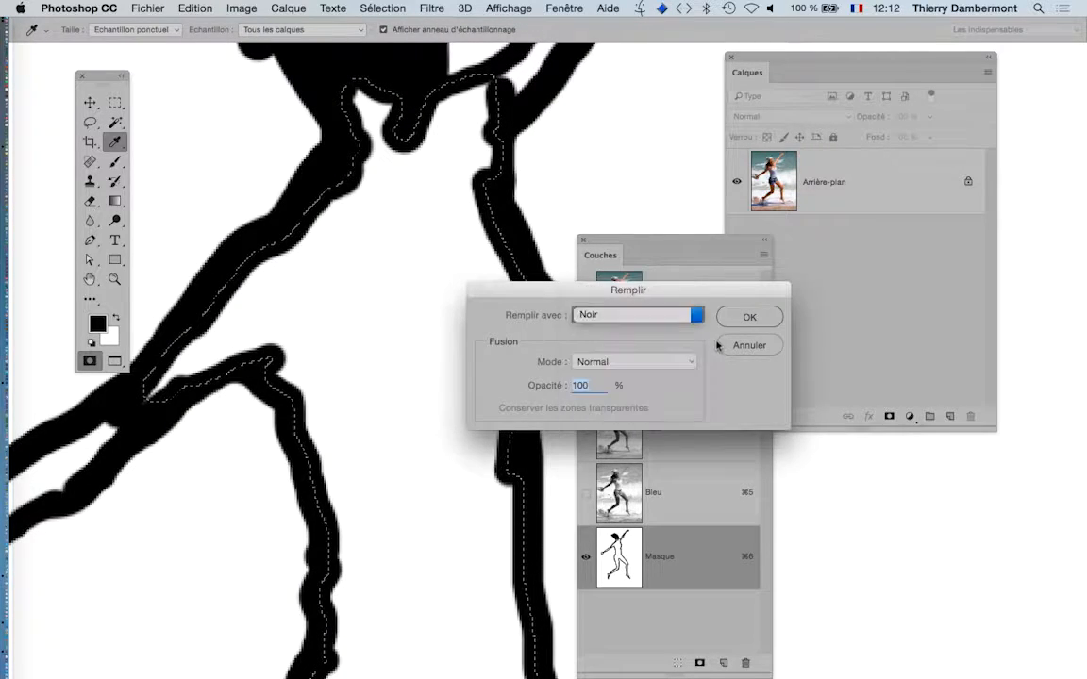
click(747, 317)
key(w)
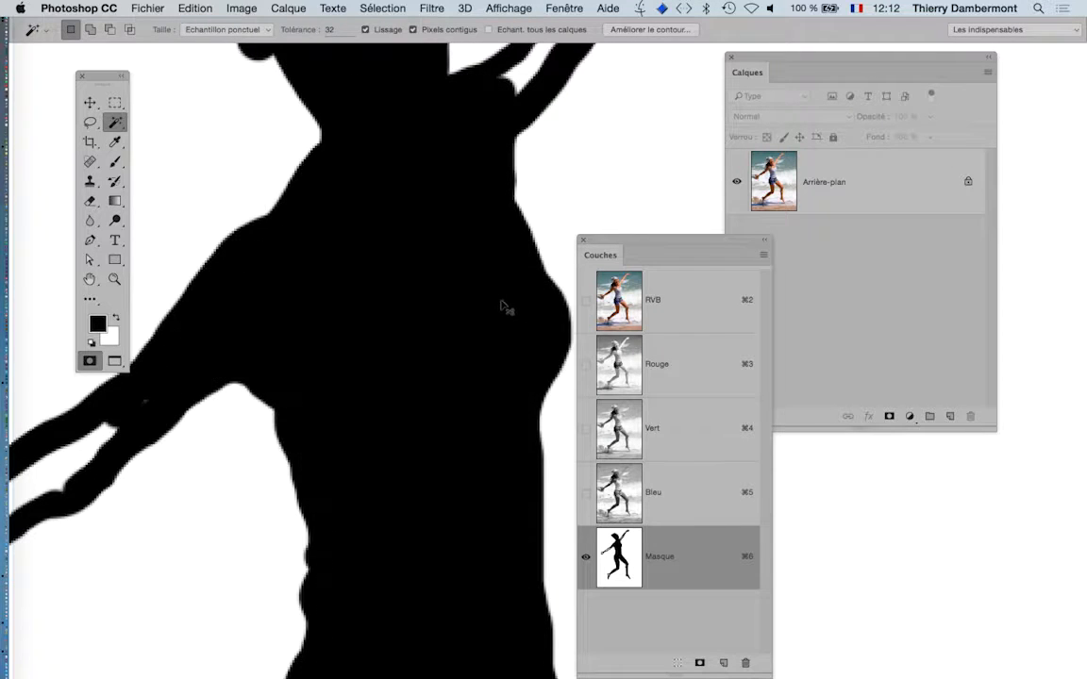
key(super+d)
Select the white areas inside both arm outlines and the hands with the Magic Wand, adding each one to the selection.
scroll(393, 279, down, 6)
scroll(394, 281, down, 1)
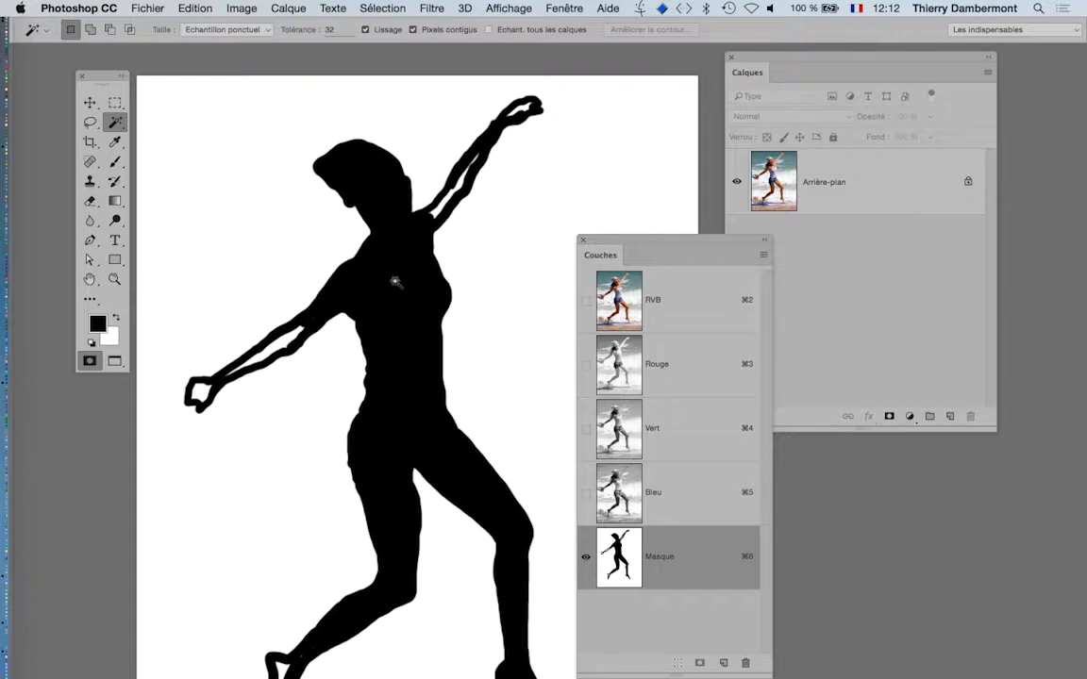
scroll(443, 210, up, 4)
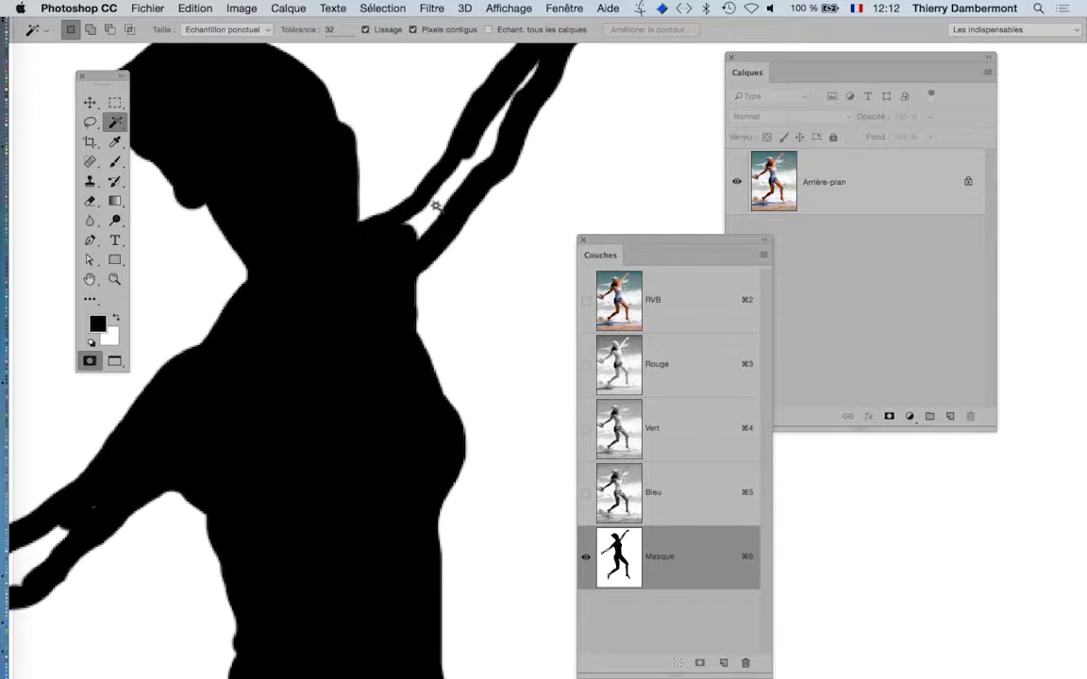
drag(449, 224, 379, 389)
key(shift)
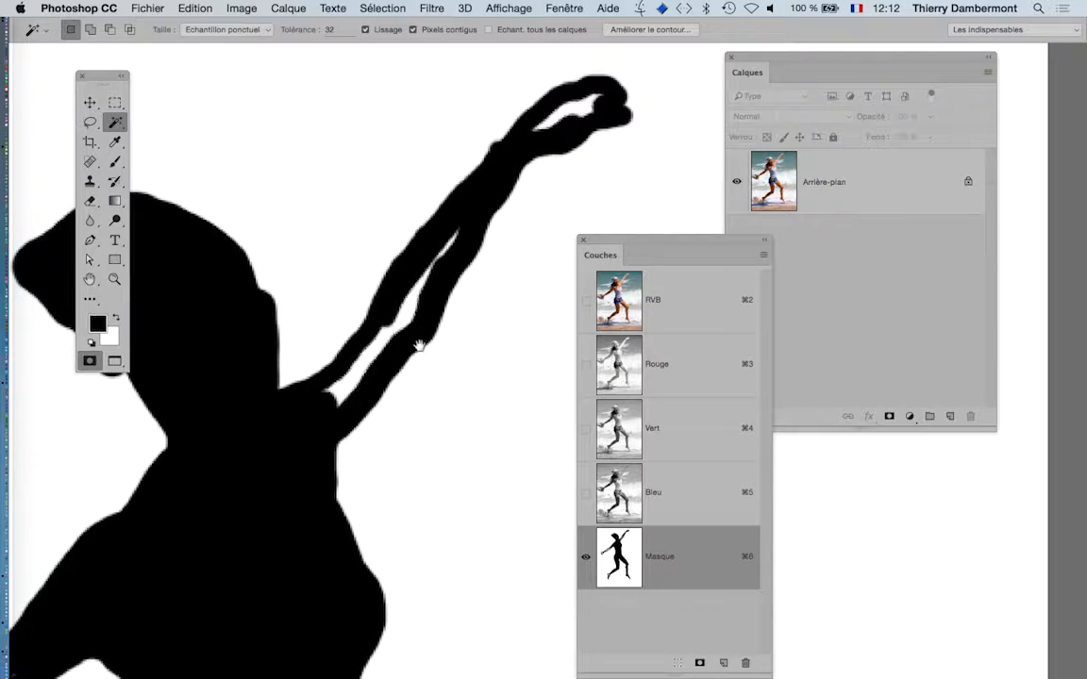
drag(417, 348, 461, 305)
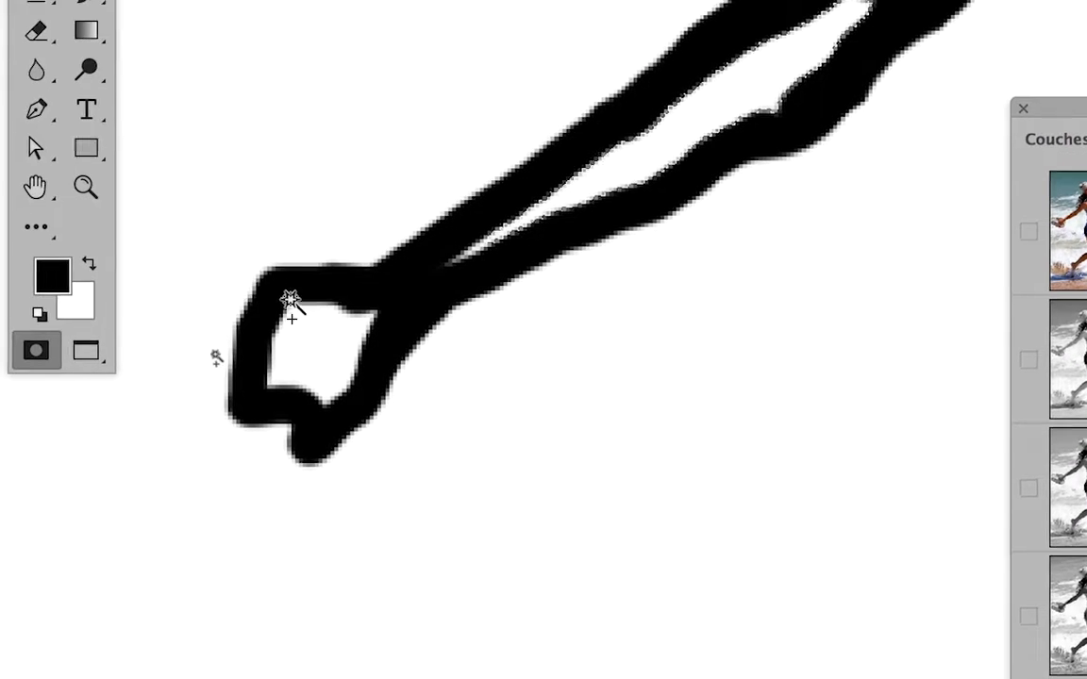
shift+click(291, 316)
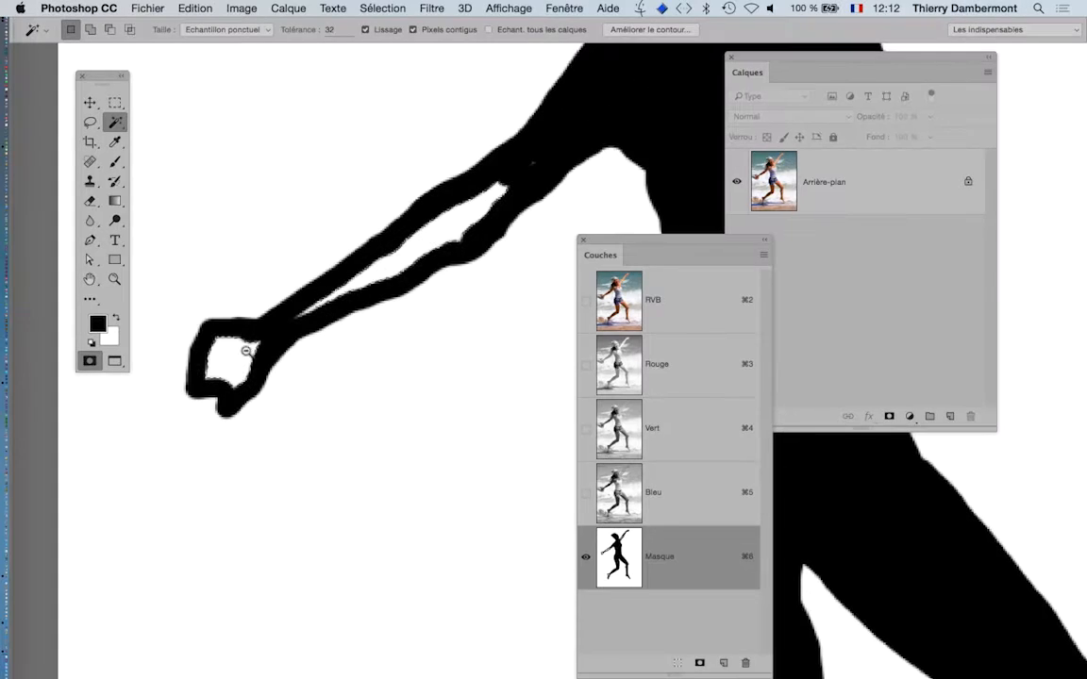
alt+click(415, 374)
alt+click(437, 373)
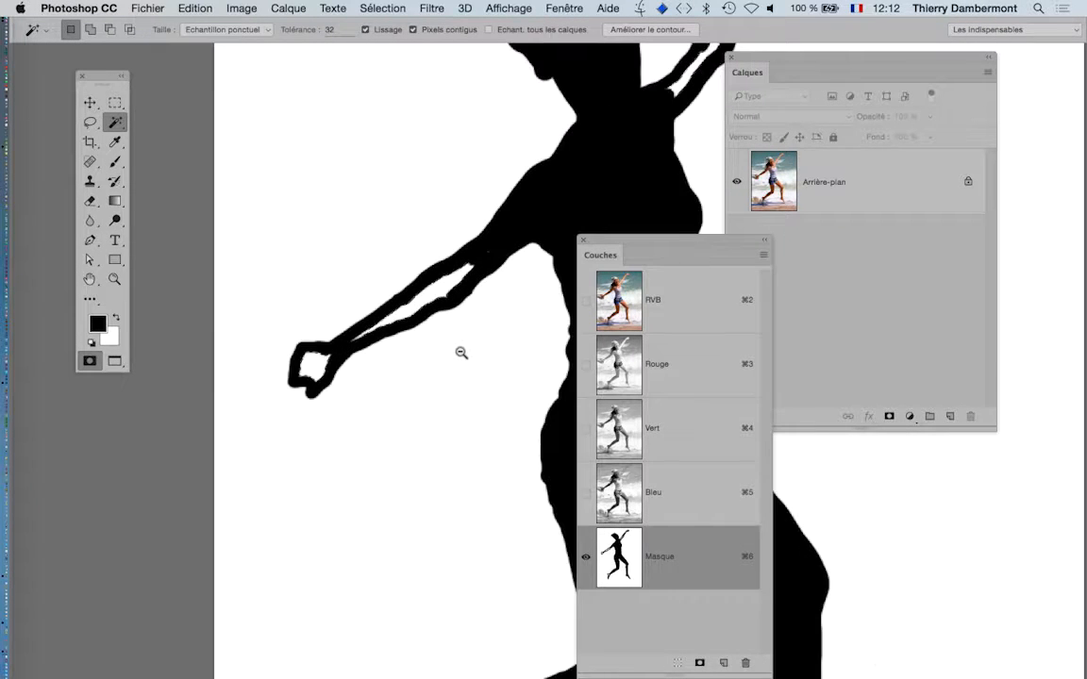
alt+click(462, 352)
Expand (Dilater) the selection of the arm and hand interiors so it overlaps their black outlines.
click(384, 7)
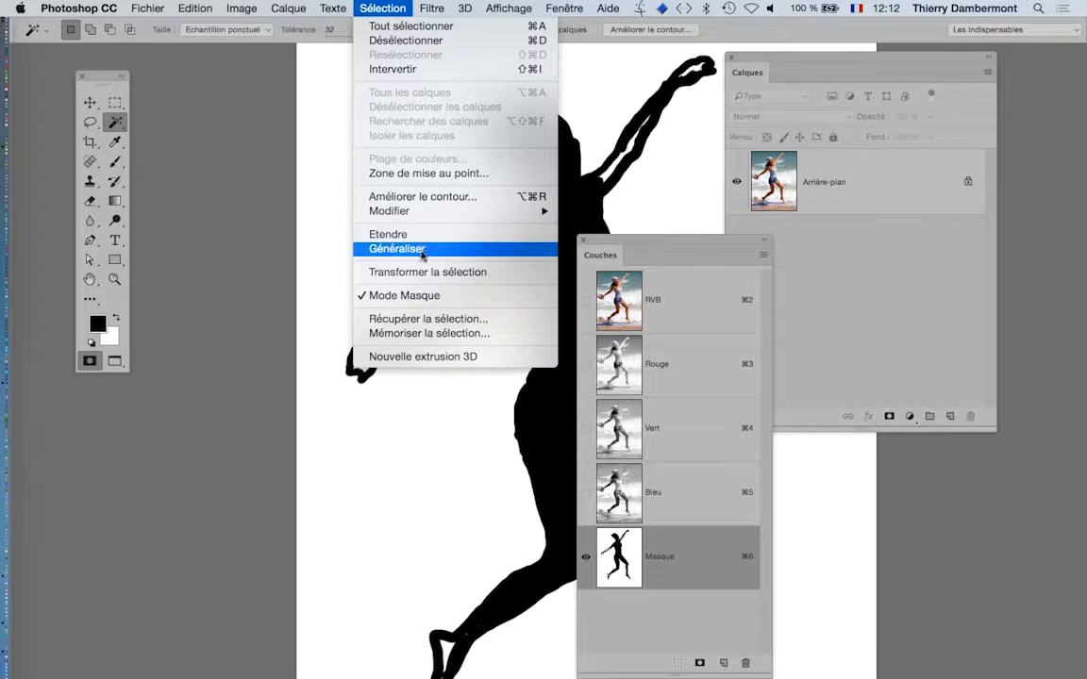
mouse_move(412, 212)
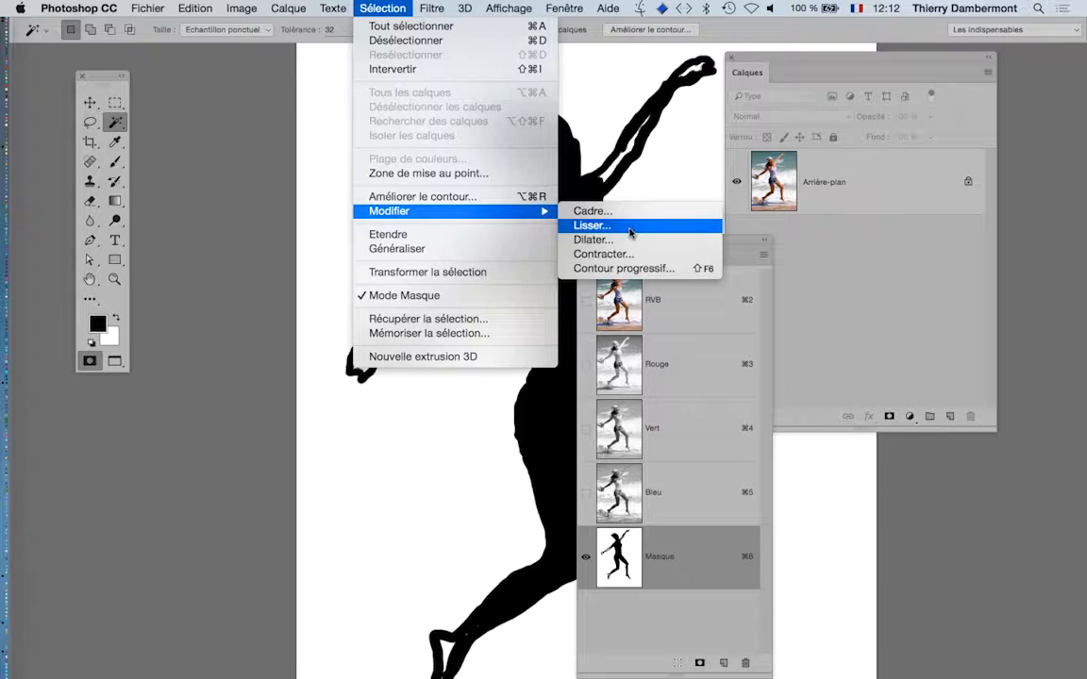
click(604, 240)
click(658, 319)
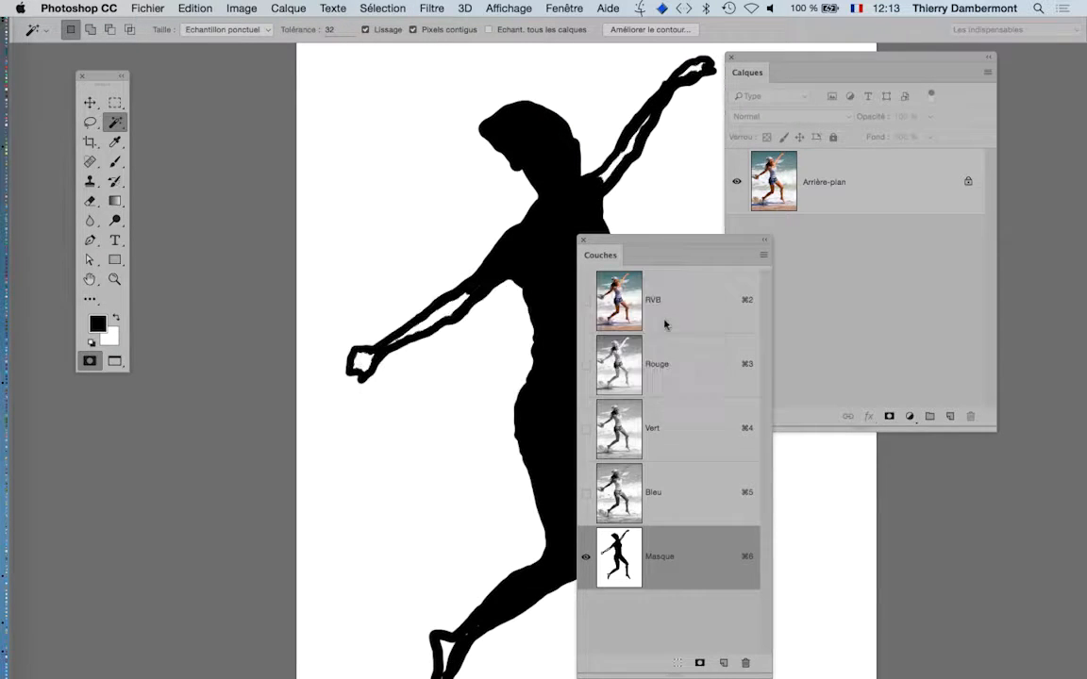
drag(448, 320, 374, 311)
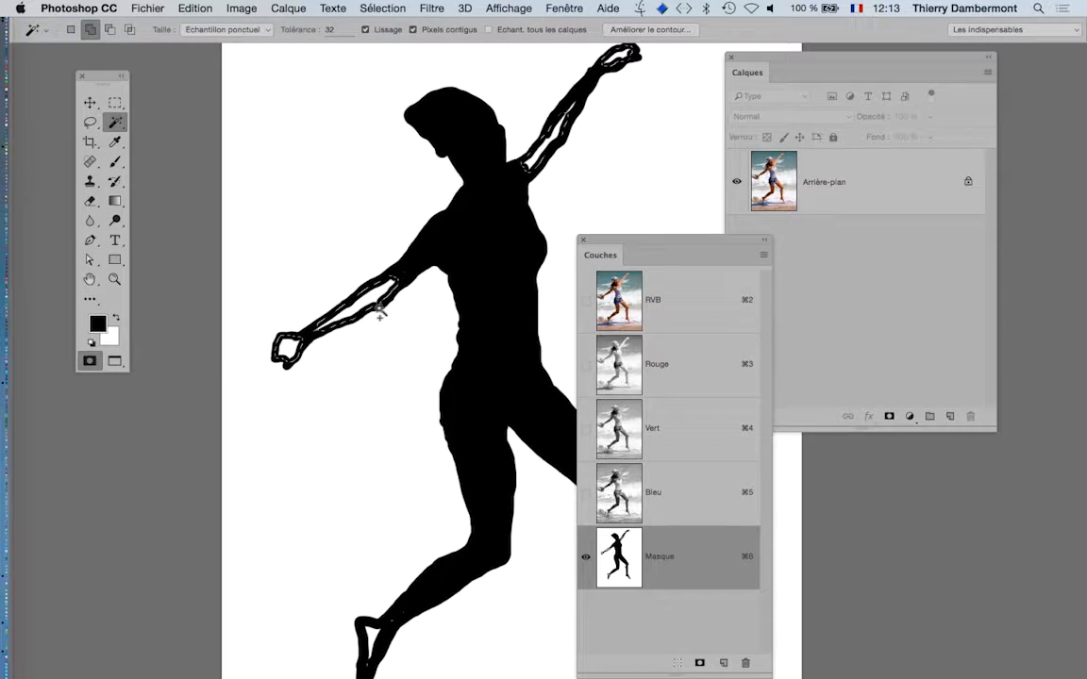
Fill the selected arm and hand interiors with black and deselect them.
key(shift+F5)
click(780, 318)
key(w)
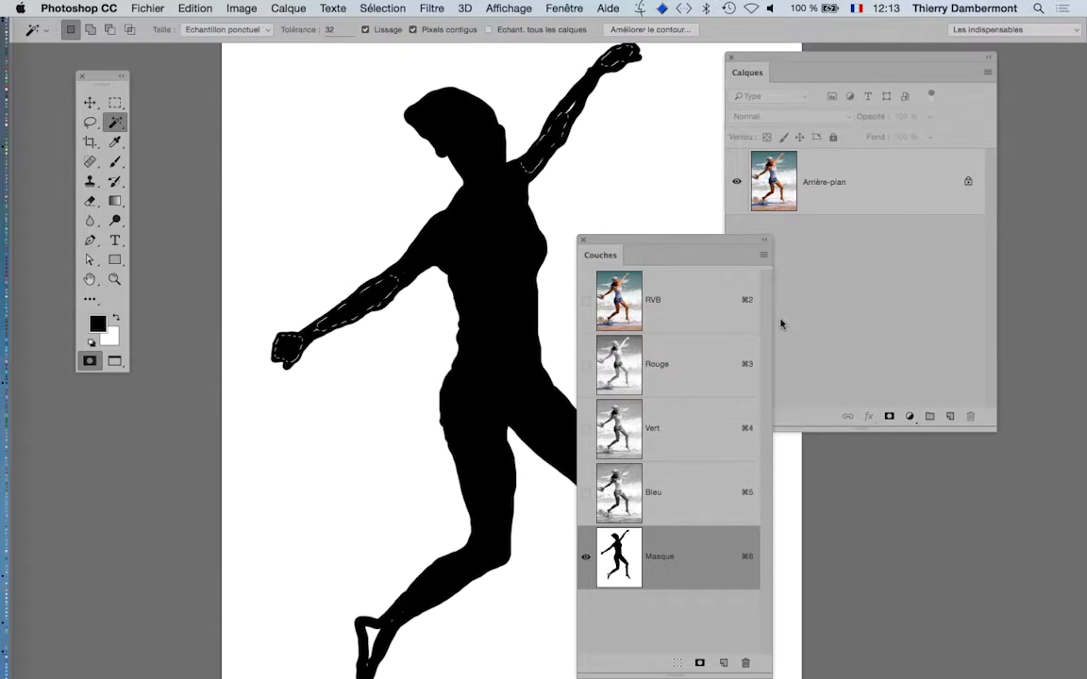
key(super+d)
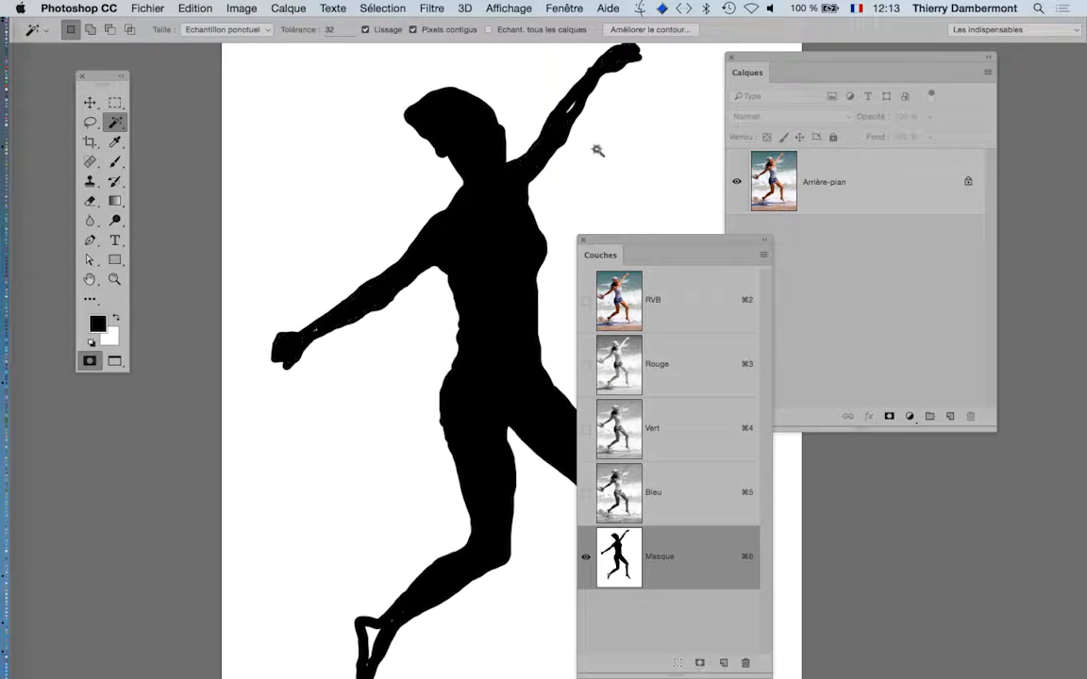
Paint over the remaining white gaps in the raised arm, the lower arm and wrist, and the rear foot with a black brush.
click(114, 162)
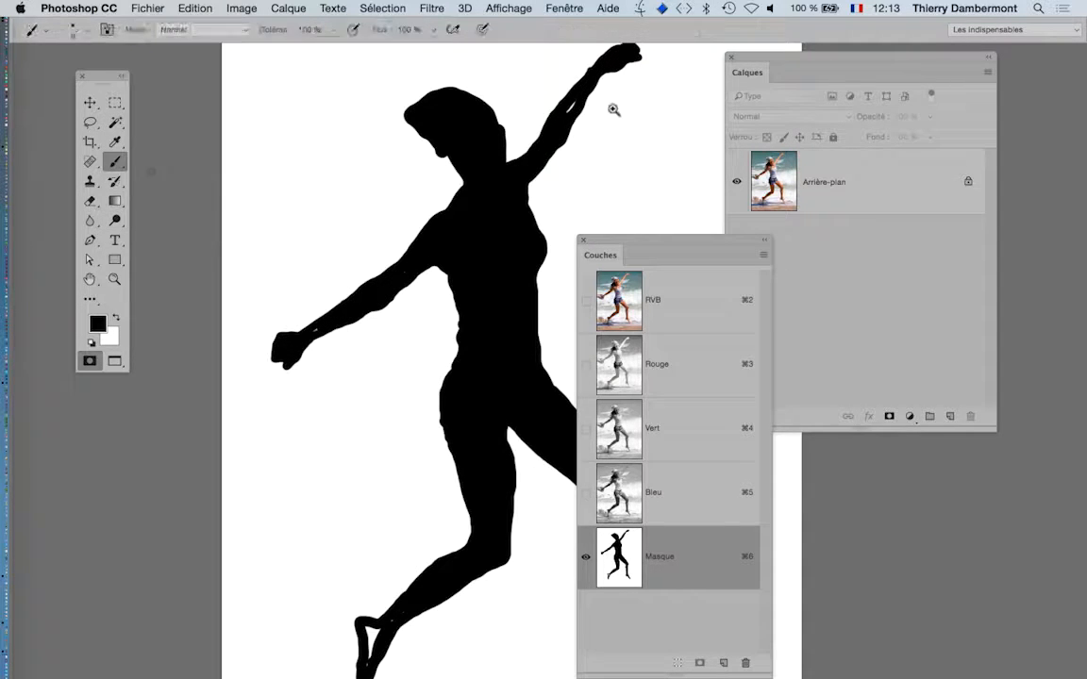
scroll(616, 106, up, 5)
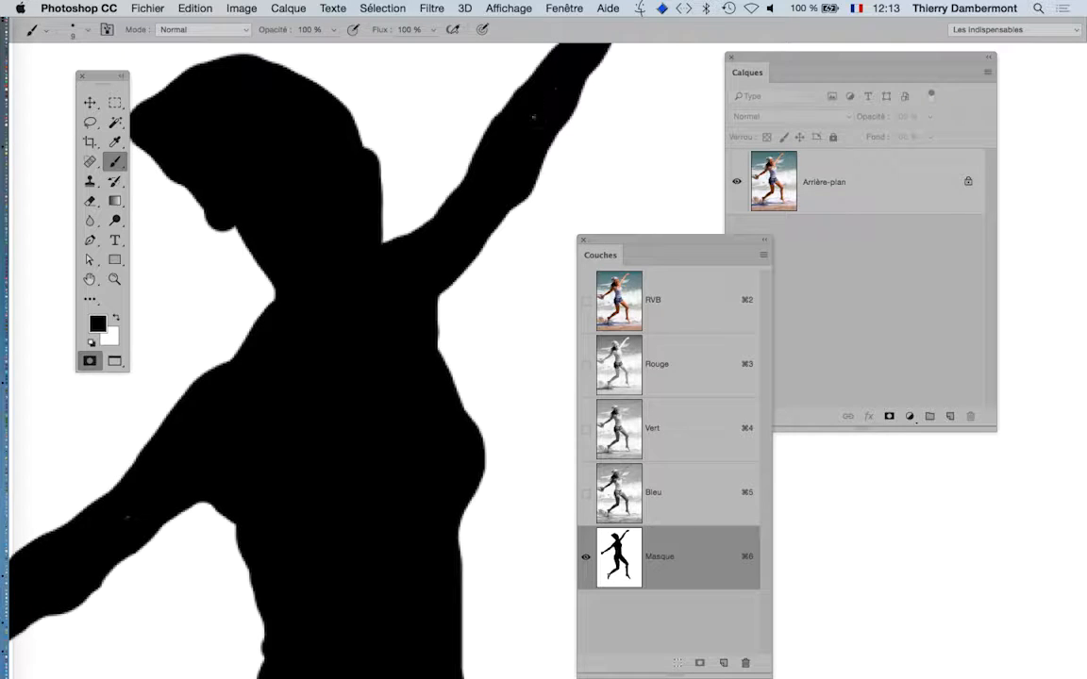
scroll(515, 221, down, 3)
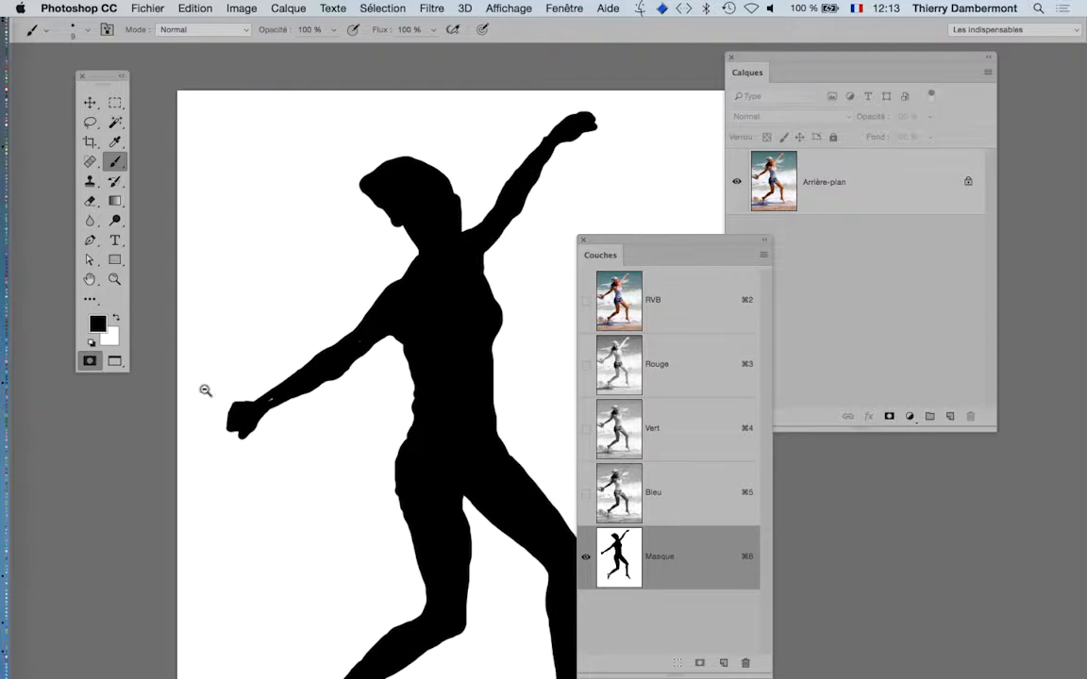
scroll(267, 406, up, 4)
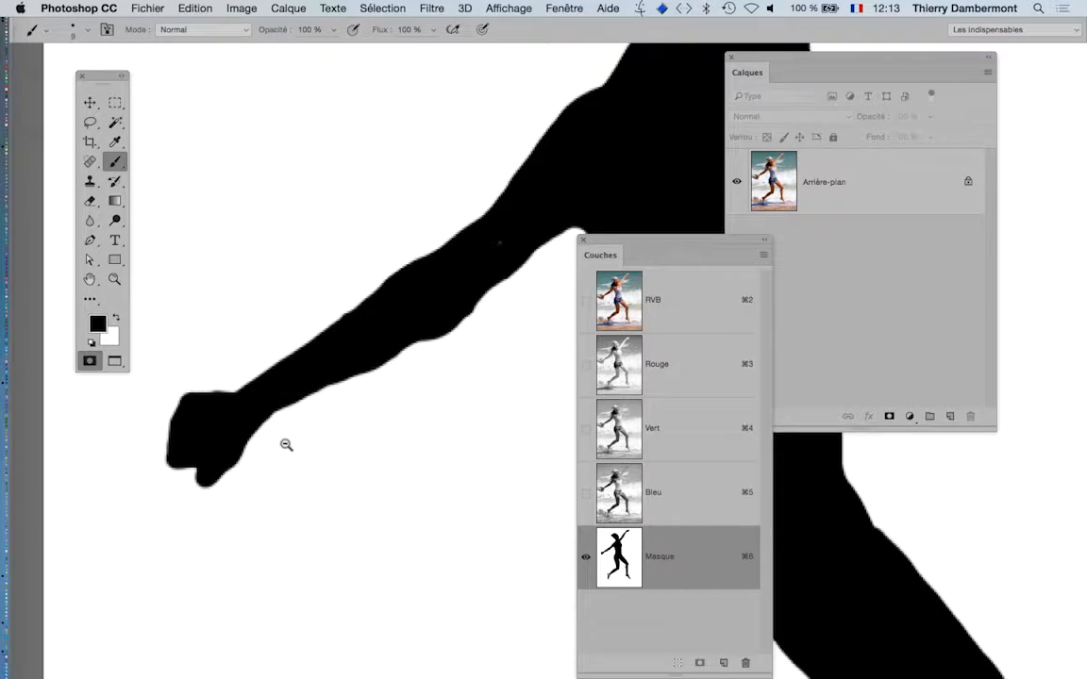
scroll(286, 445, down, 5)
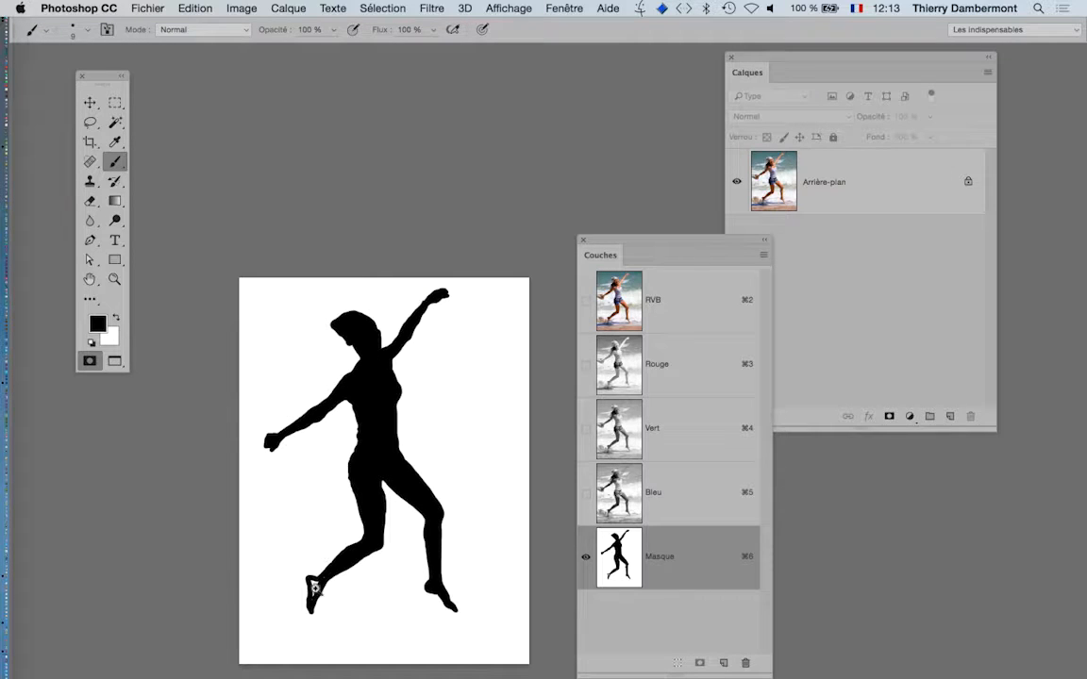
scroll(316, 588, up, 5)
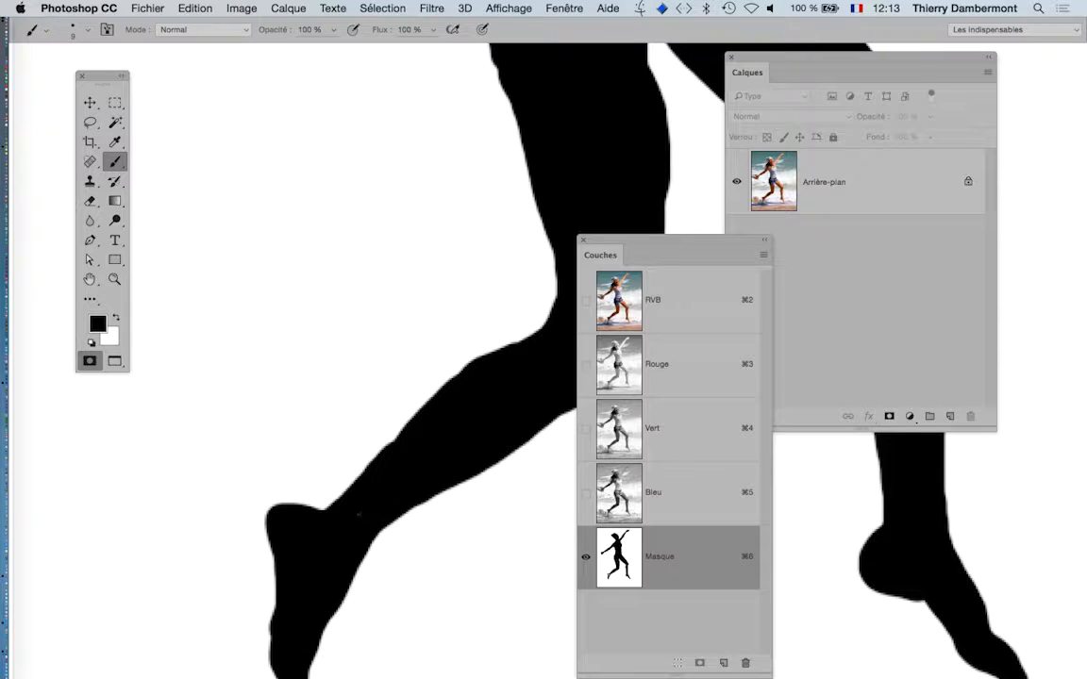
scroll(420, 456, down, 5)
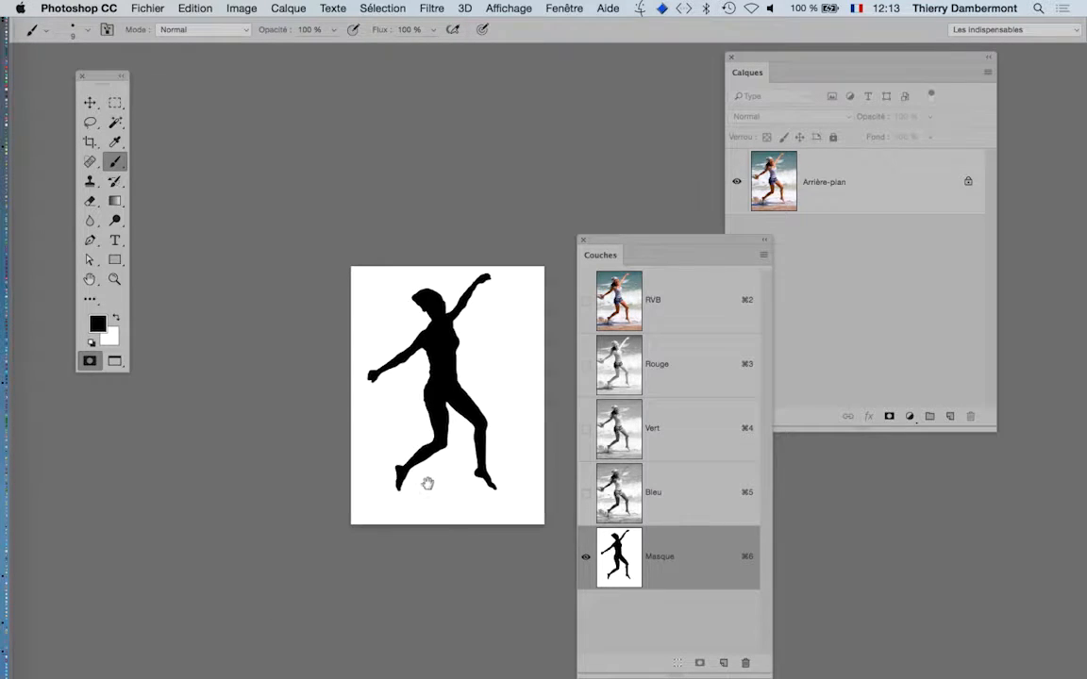
Save the document under the new name Happy-Girl-03.psd in Photoshop format, with alpha channels (Couches alpha) included.
drag(427, 483, 356, 425)
click(147, 8)
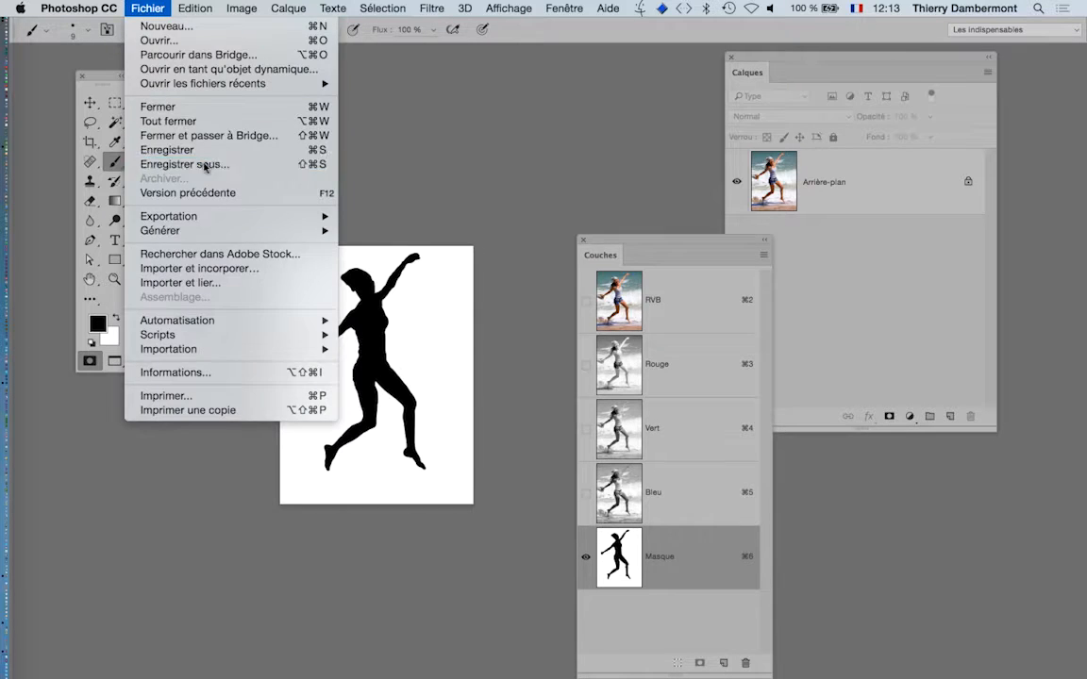
click(204, 165)
click(553, 61)
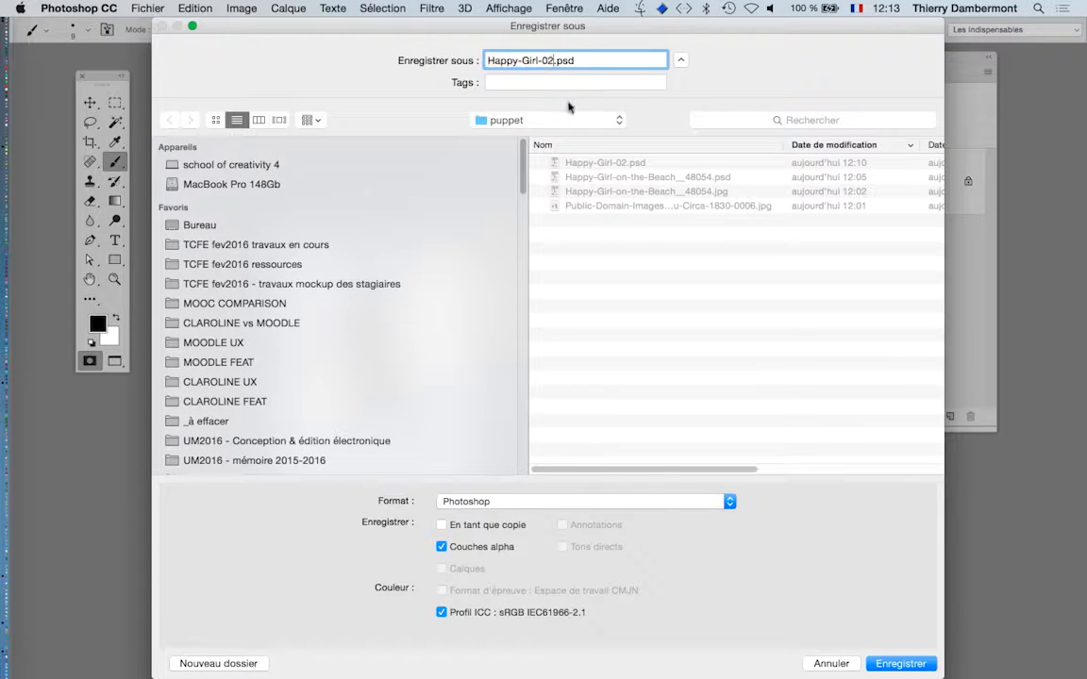
key(Return)
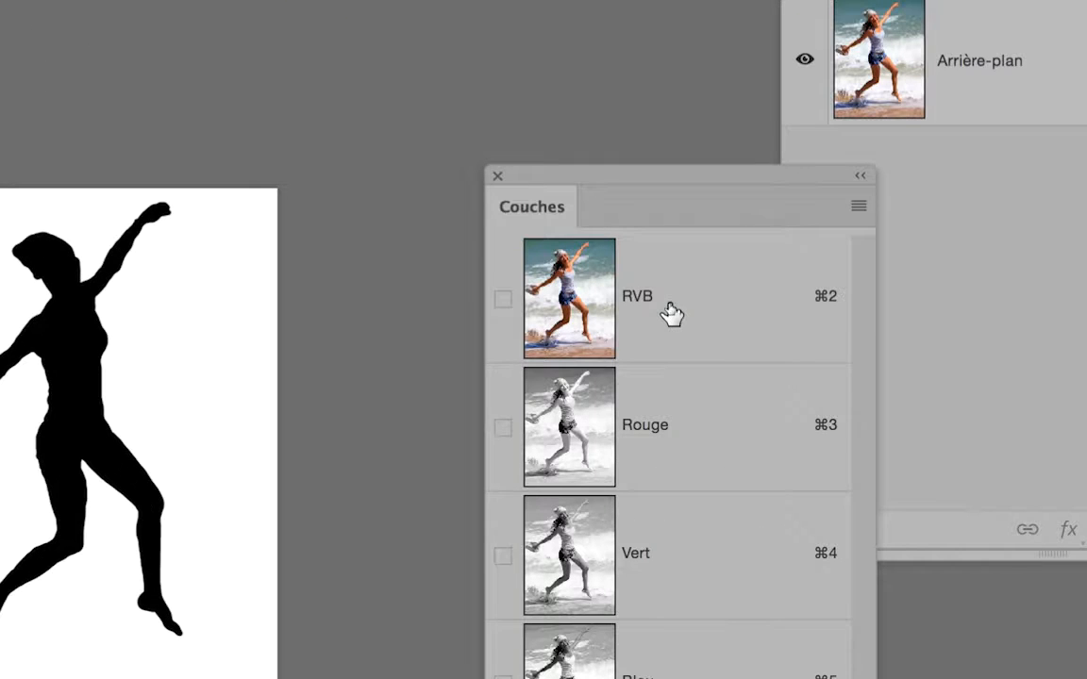
Exit Quick Mask mode on the RVB image and store the resulting selection as a new alpha channel.
click(672, 314)
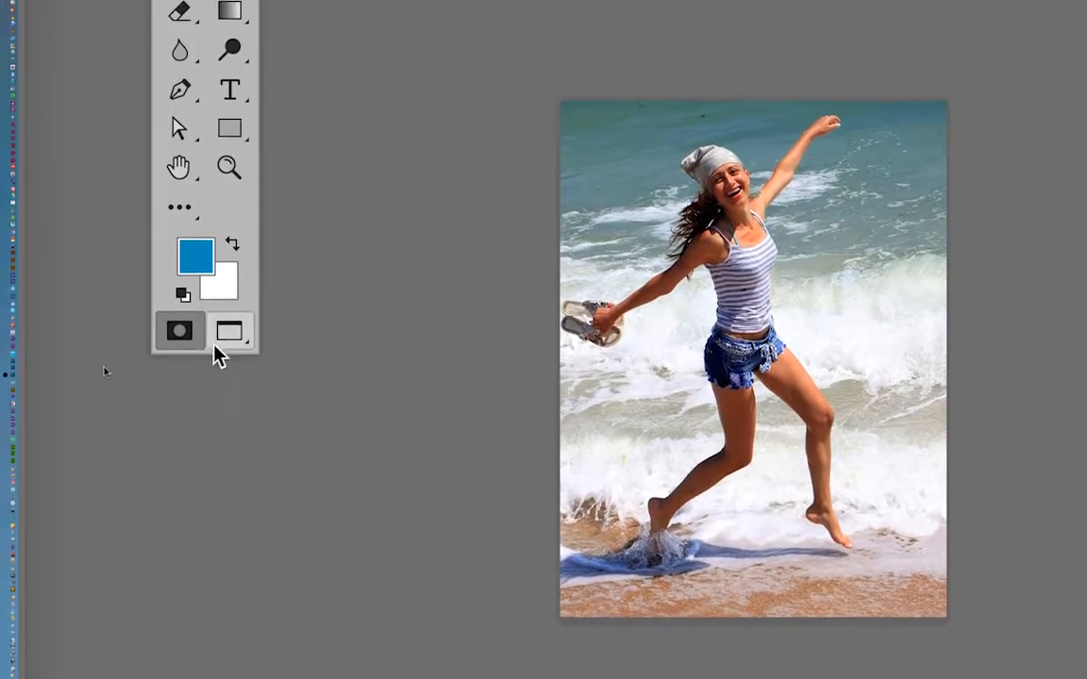
click(190, 343)
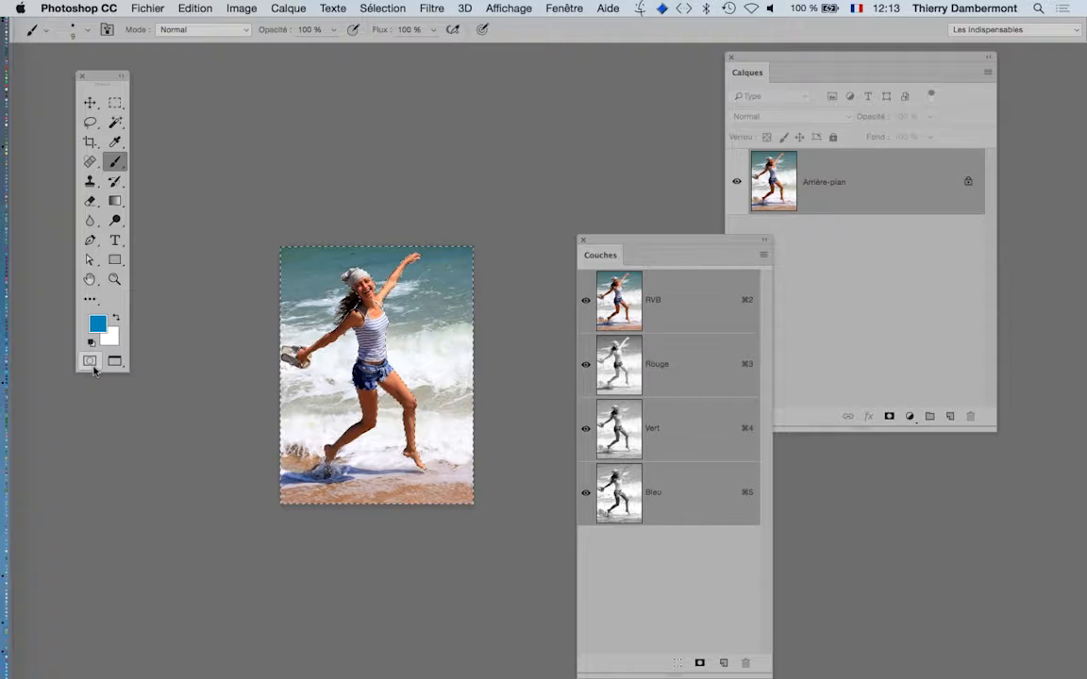
click(377, 9)
click(435, 333)
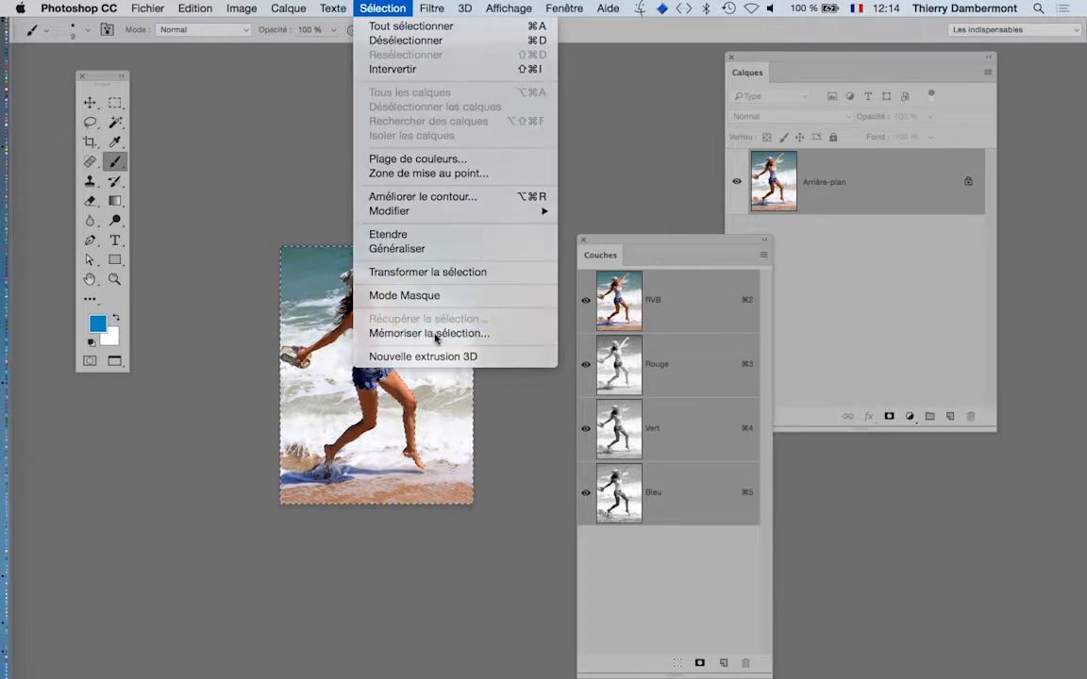
click(664, 247)
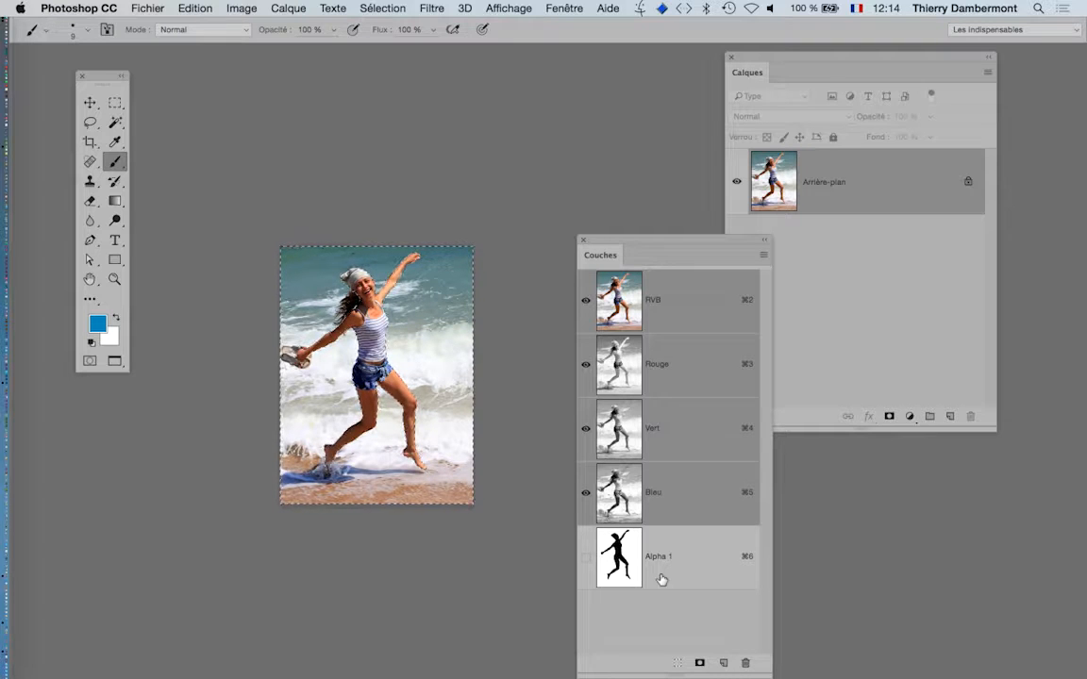
Save the document with its stored selection and close it.
click(158, 5)
click(647, 488)
click(144, 9)
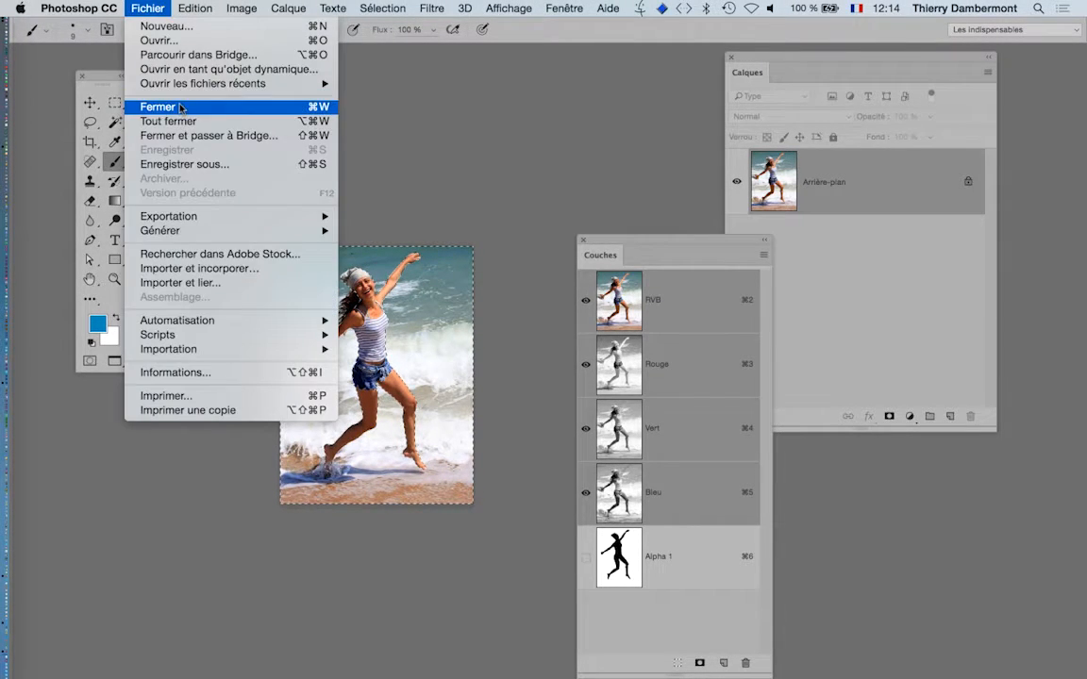
click(170, 106)
Reopen Happy-Girl-03.psd from the recently used files.
click(151, 8)
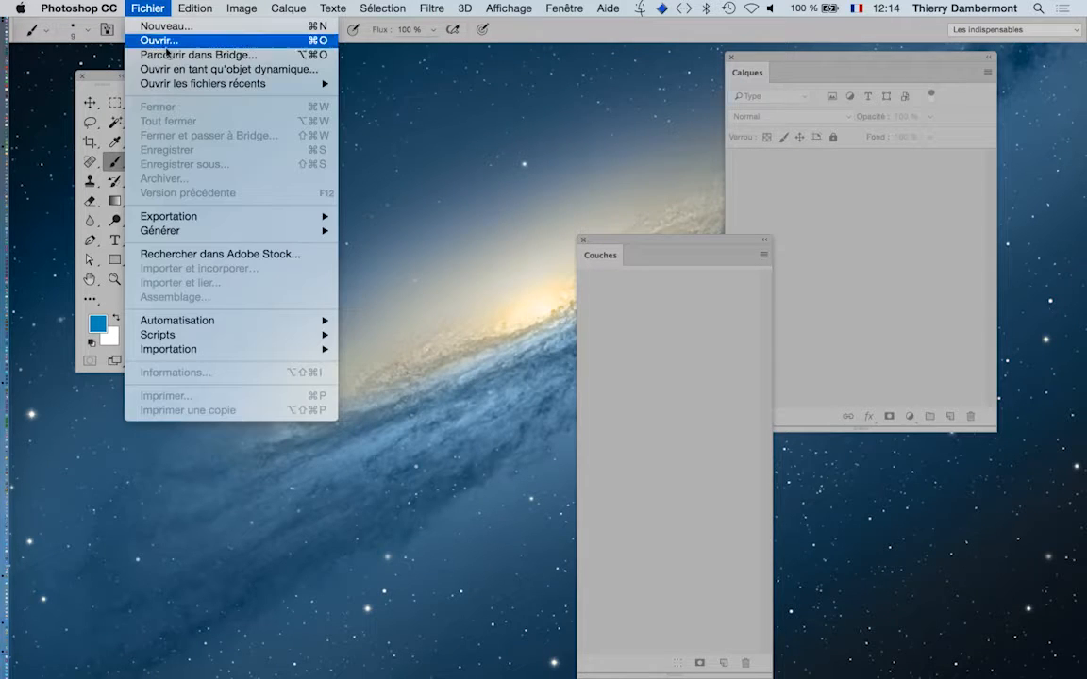
mouse_move(245, 83)
click(406, 97)
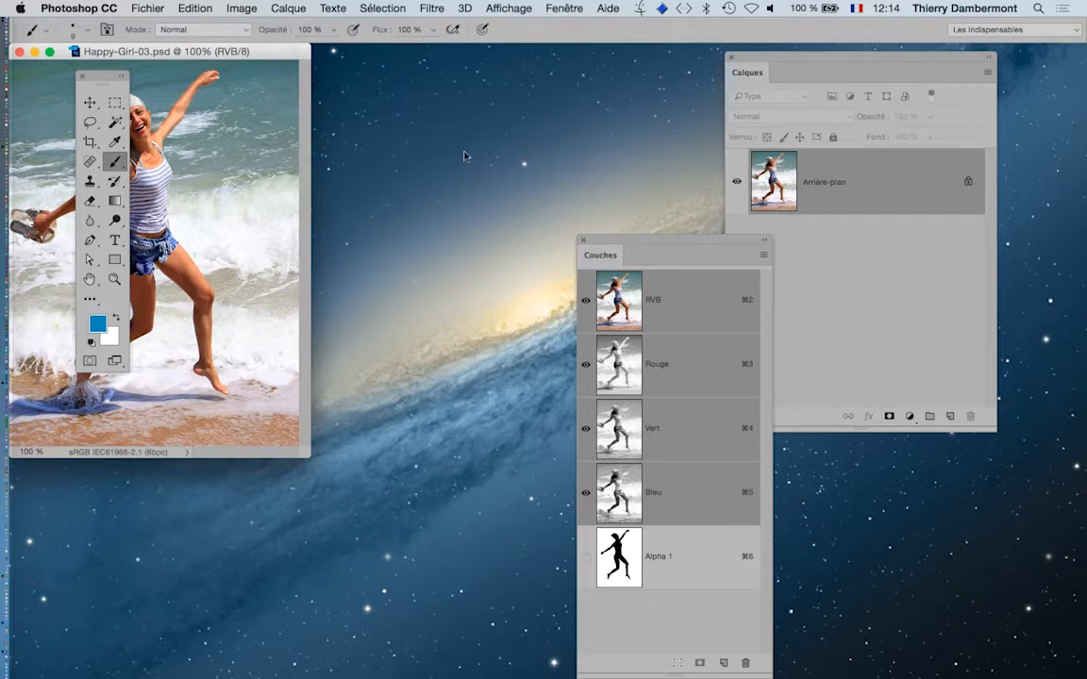
Show the image in full-screen mode beside the channel list and load the Alpha 1 channel as a selection.
key(f)
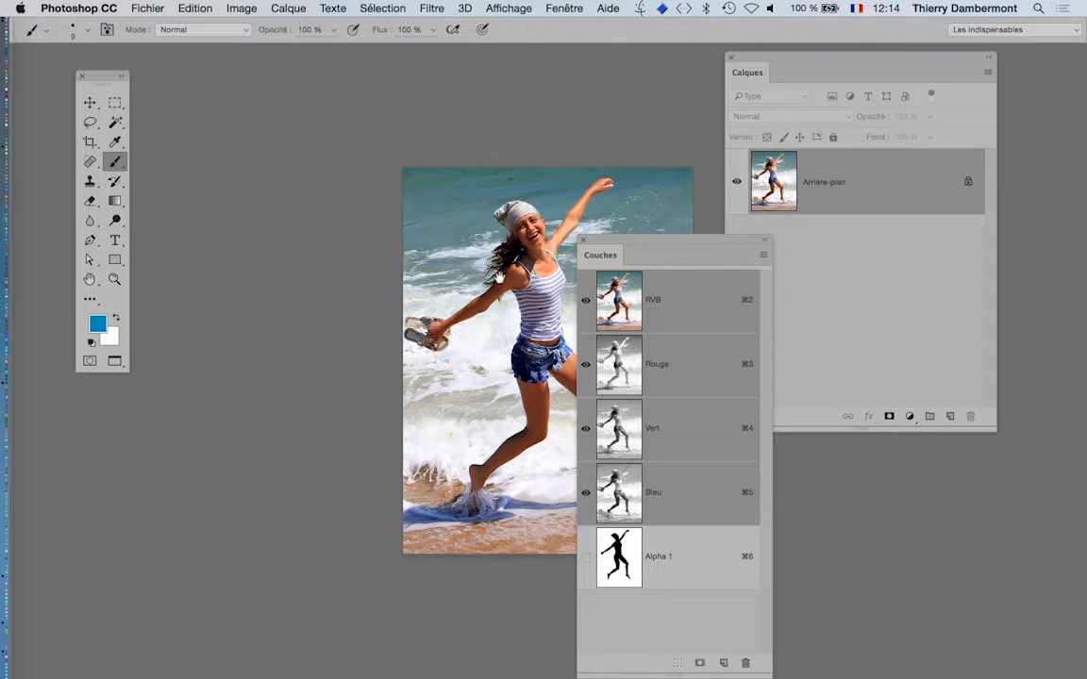
drag(499, 279, 273, 199)
drag(612, 243, 532, 80)
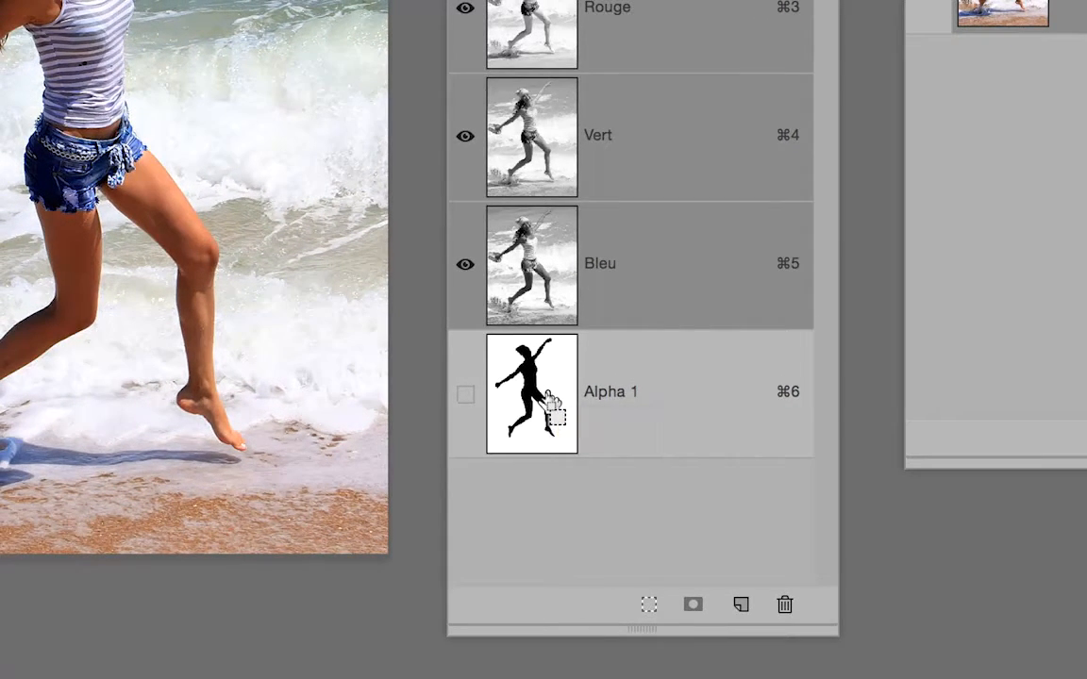
super+click(551, 396)
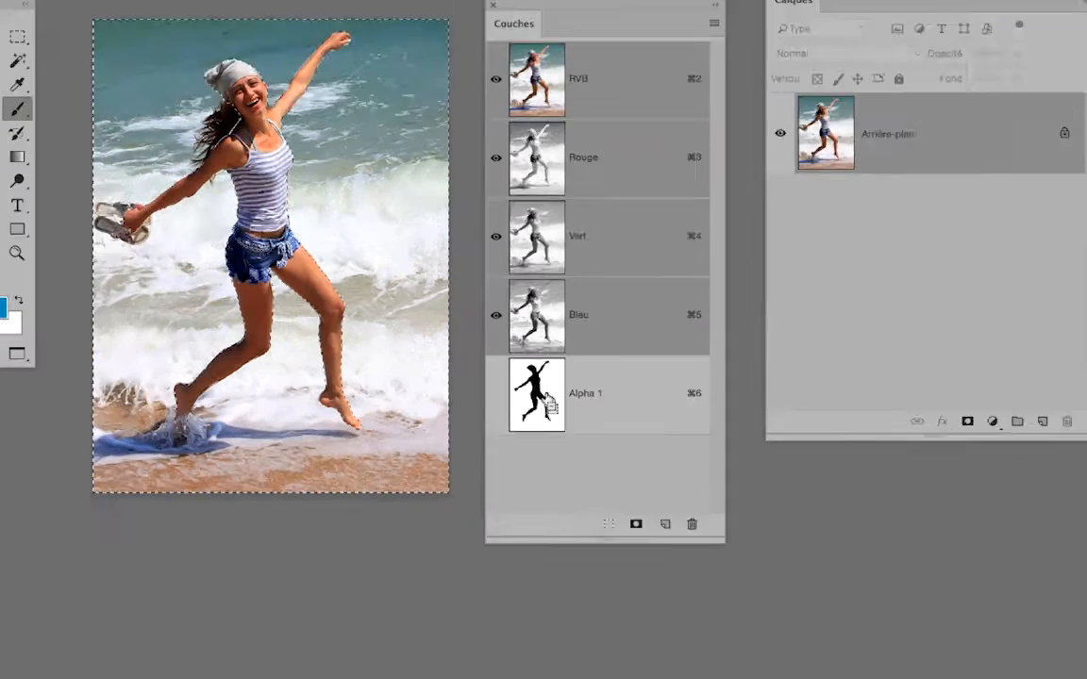